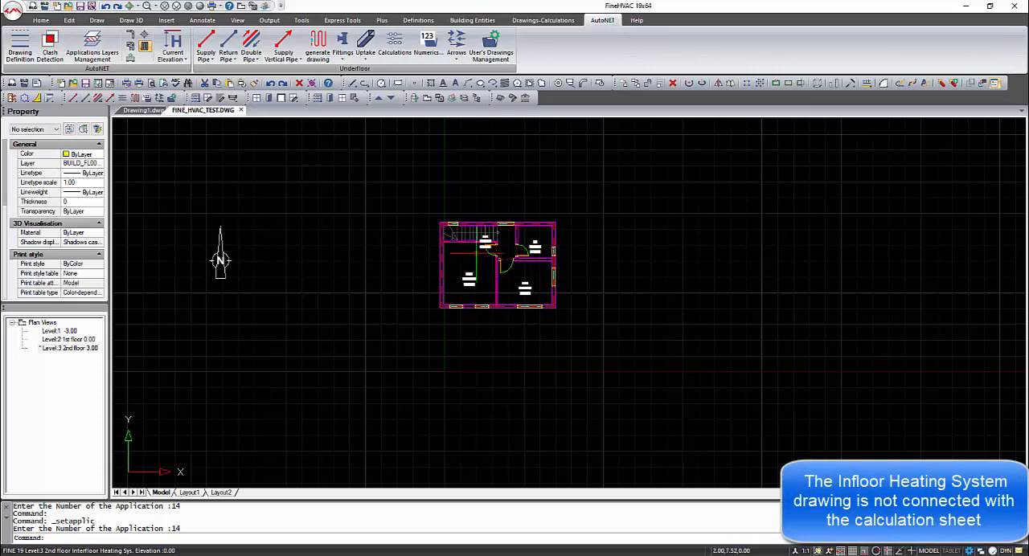
# - Draw a closed polyline along the inner walls of the WC
pyautogui.scroll(5, 477, 252)
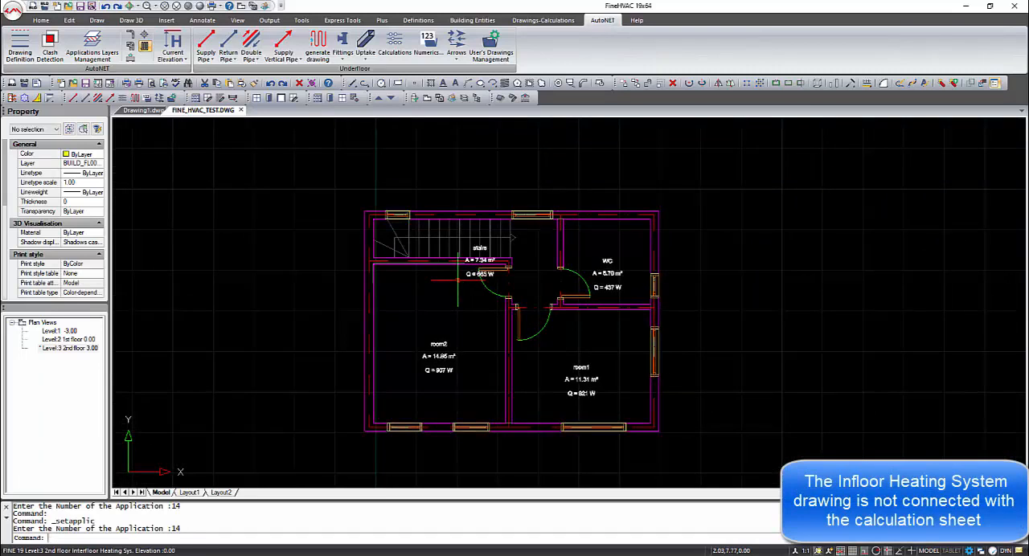
pyautogui.write('PL')
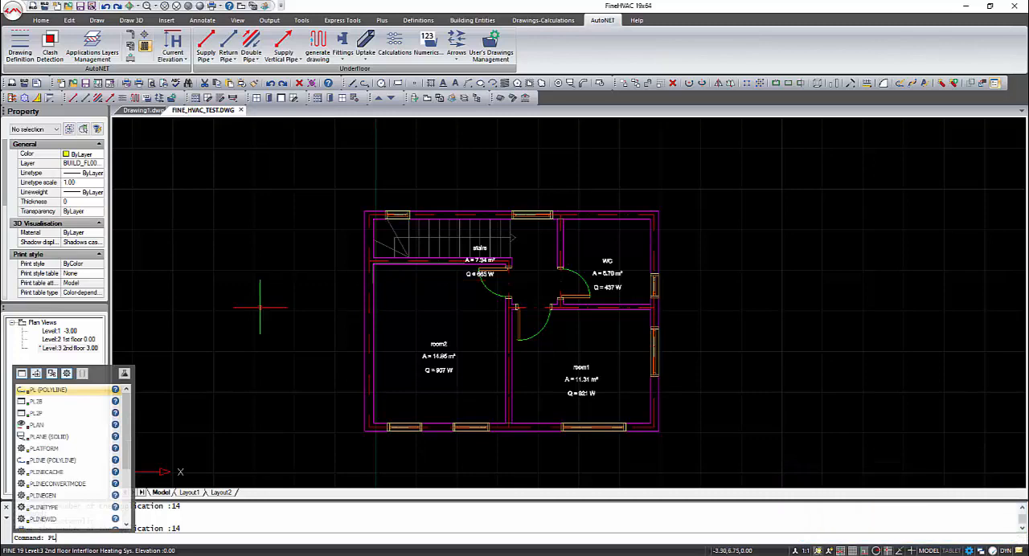
pyautogui.press('Return')
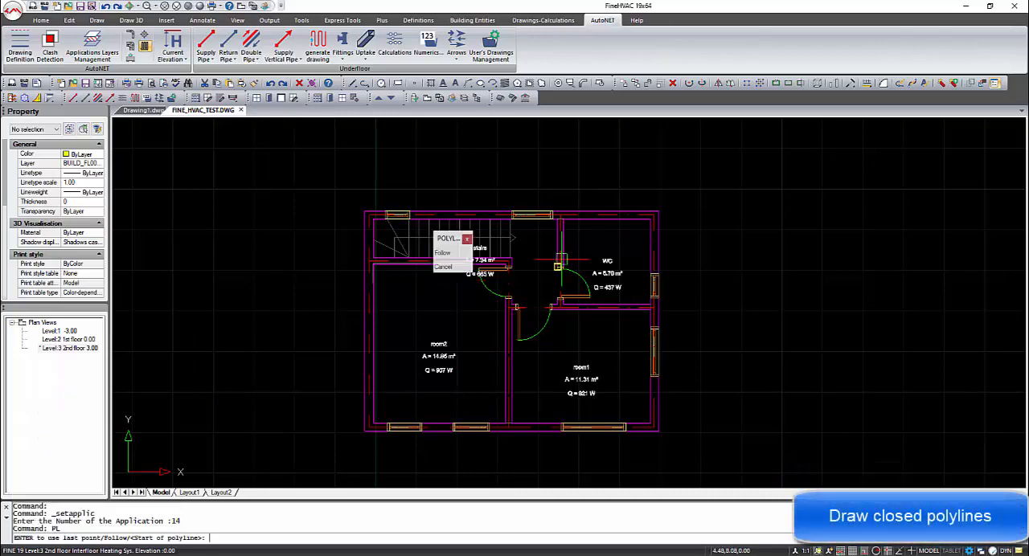
pyautogui.click(562, 220)
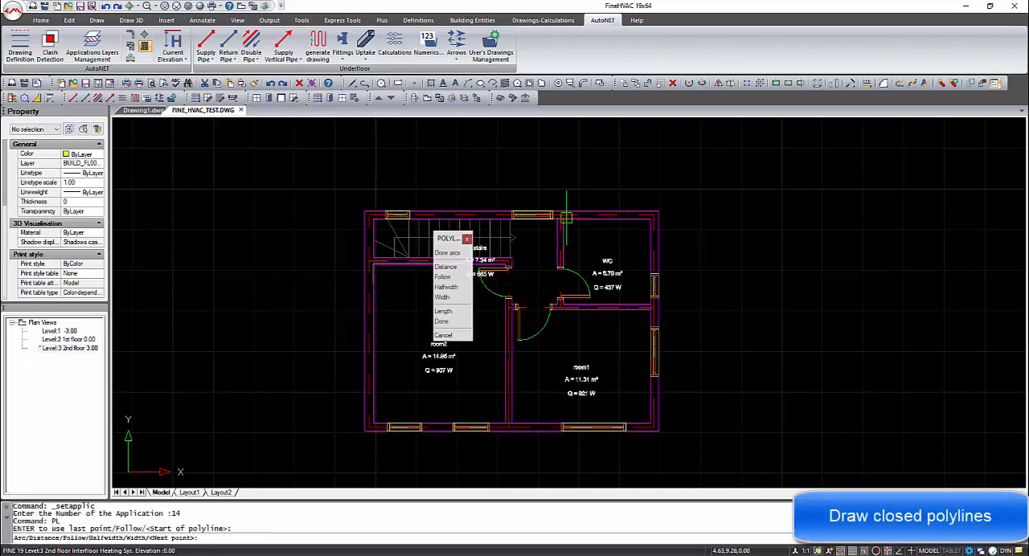
pyautogui.click(649, 220)
pyautogui.click(649, 304)
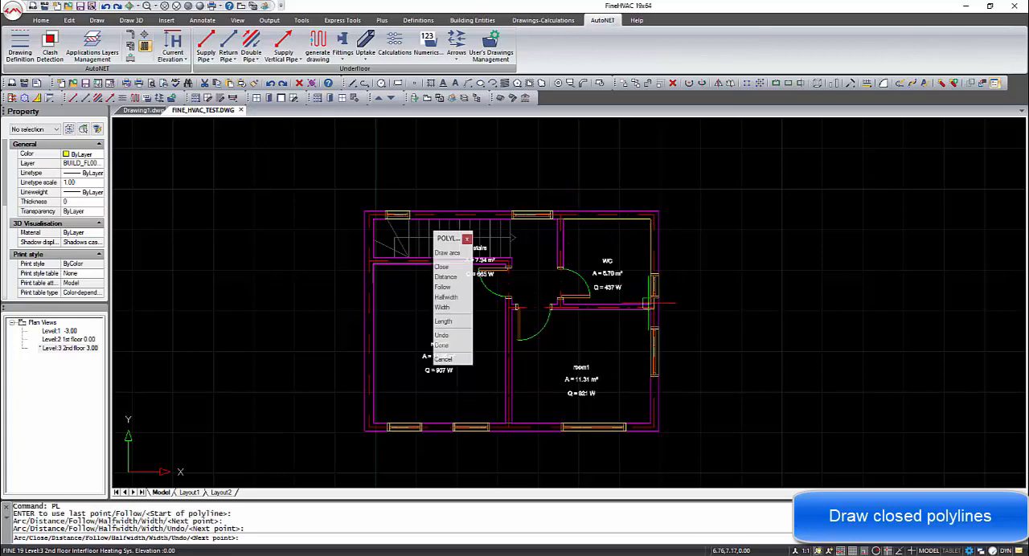
pyautogui.click(562, 304)
pyautogui.rightClick(586, 253)
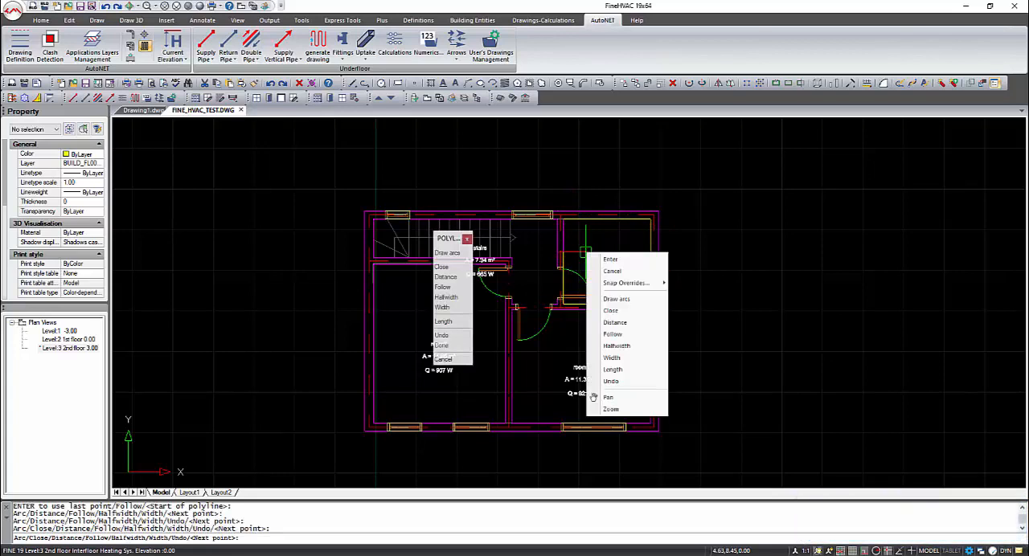
pyautogui.click(623, 311)
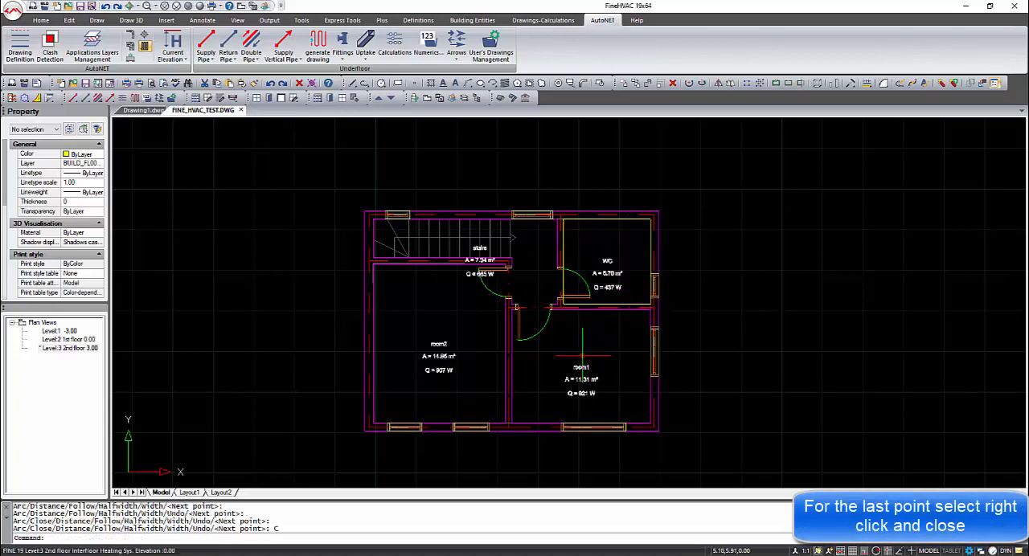
# - Draw a closed polyline along the inner walls of room1
pyautogui.press('Return')
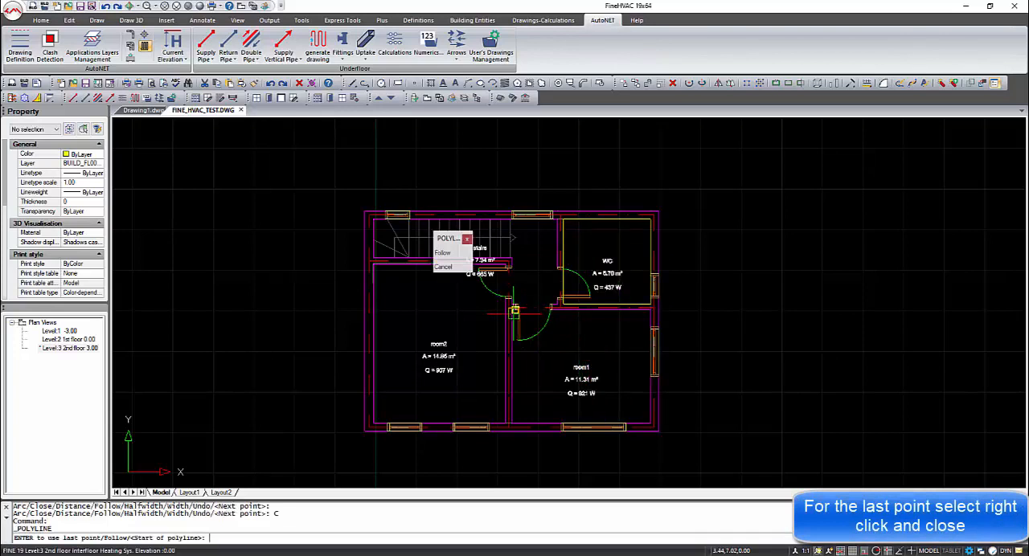
pyautogui.click(512, 312)
pyautogui.click(650, 311)
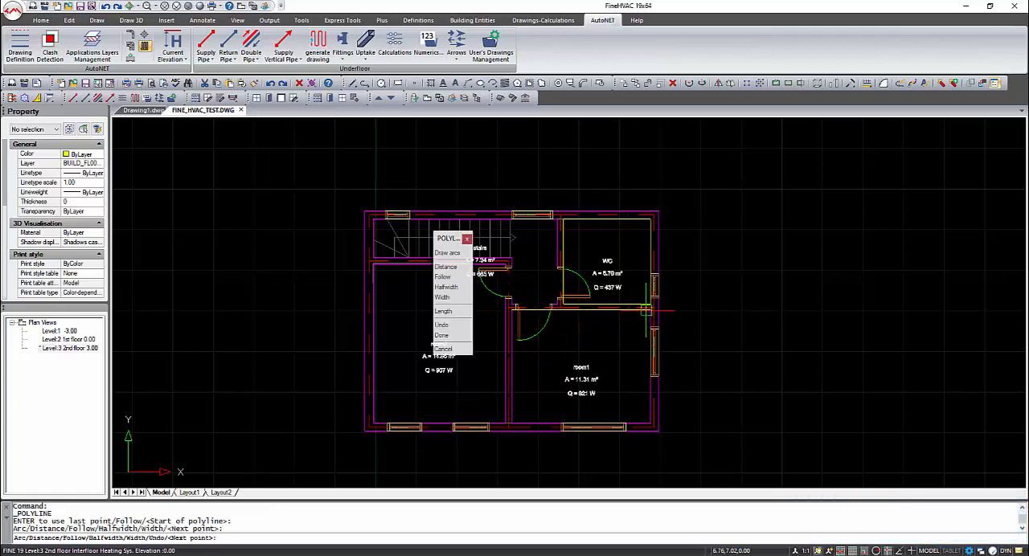
pyautogui.click(651, 424)
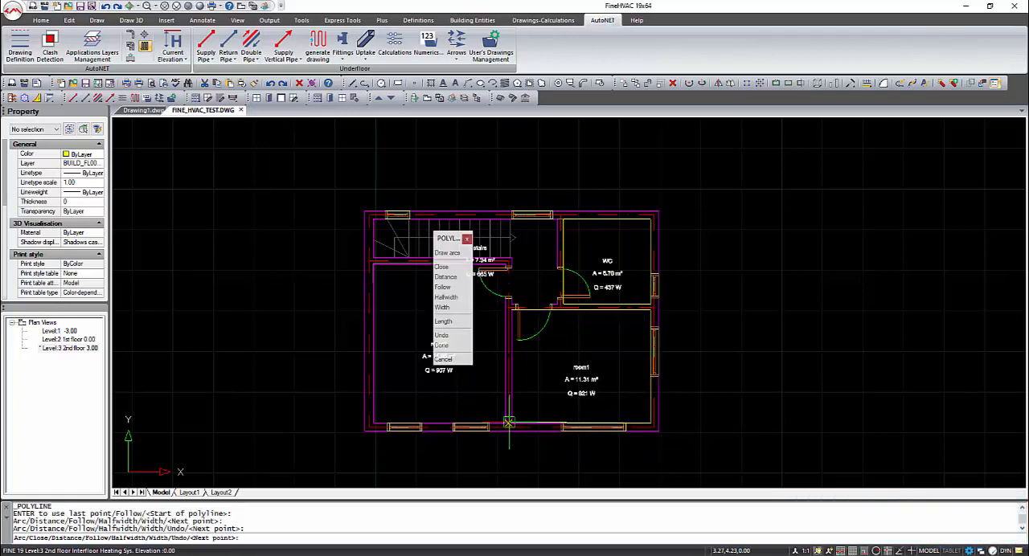
pyautogui.click(512, 422)
pyautogui.rightClick(528, 378)
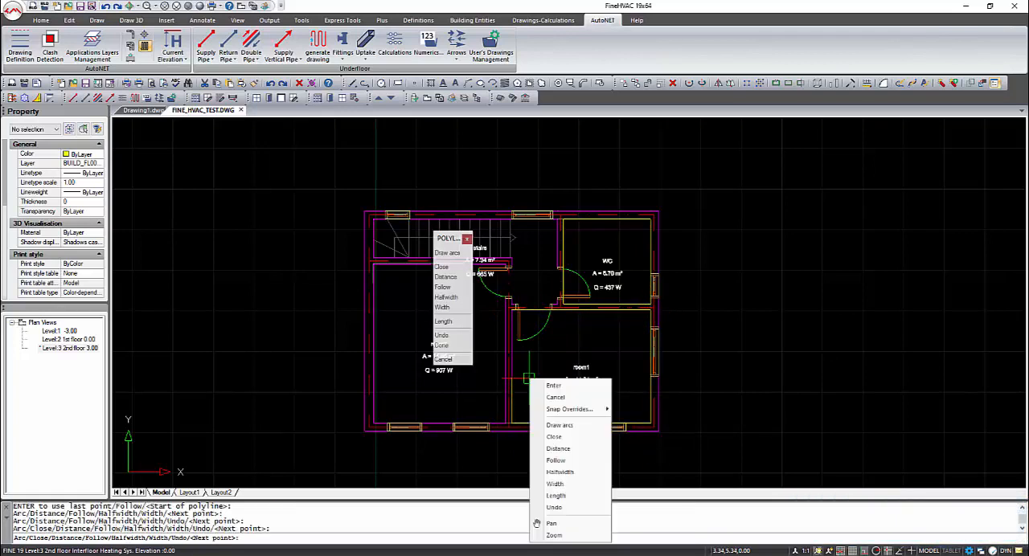
pyautogui.click(555, 437)
# - Draw a closed polyline along the inner walls of room2
pyautogui.press('Return')
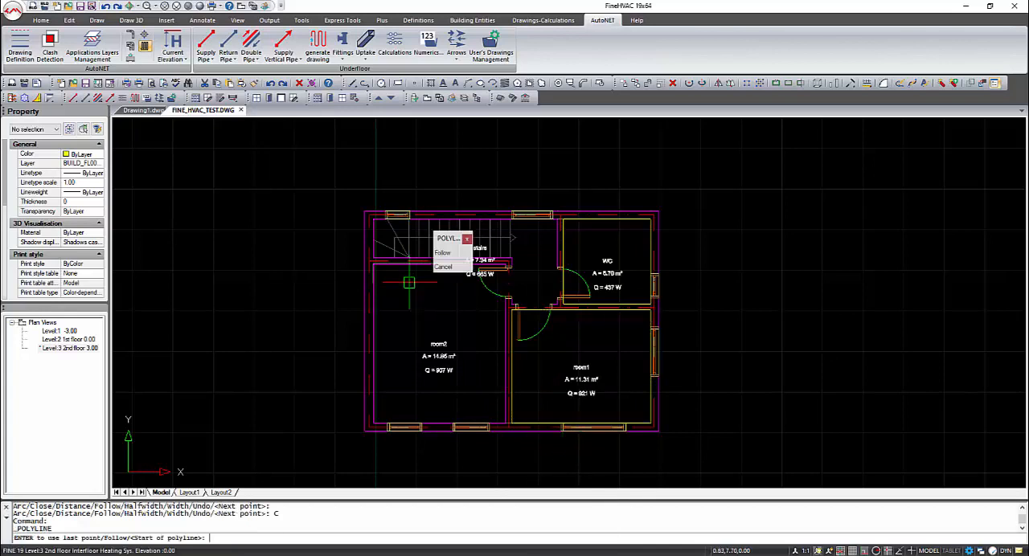
pyautogui.click(374, 264)
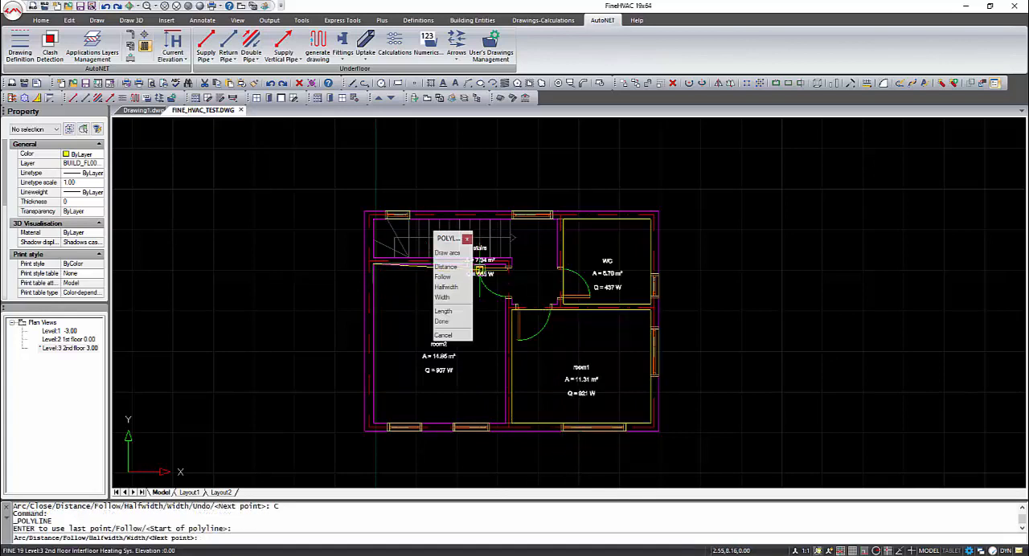
pyautogui.click(504, 265)
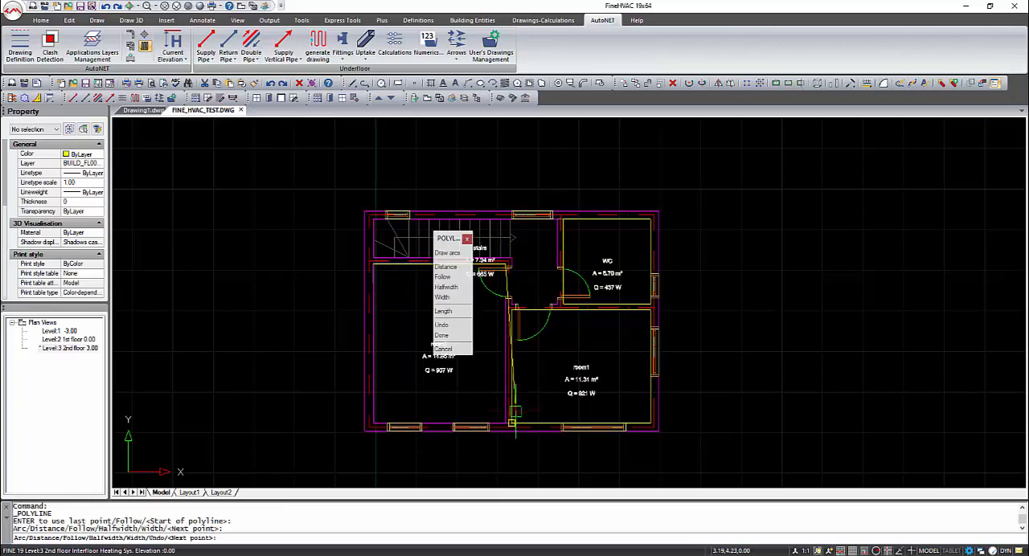
pyautogui.click(504, 425)
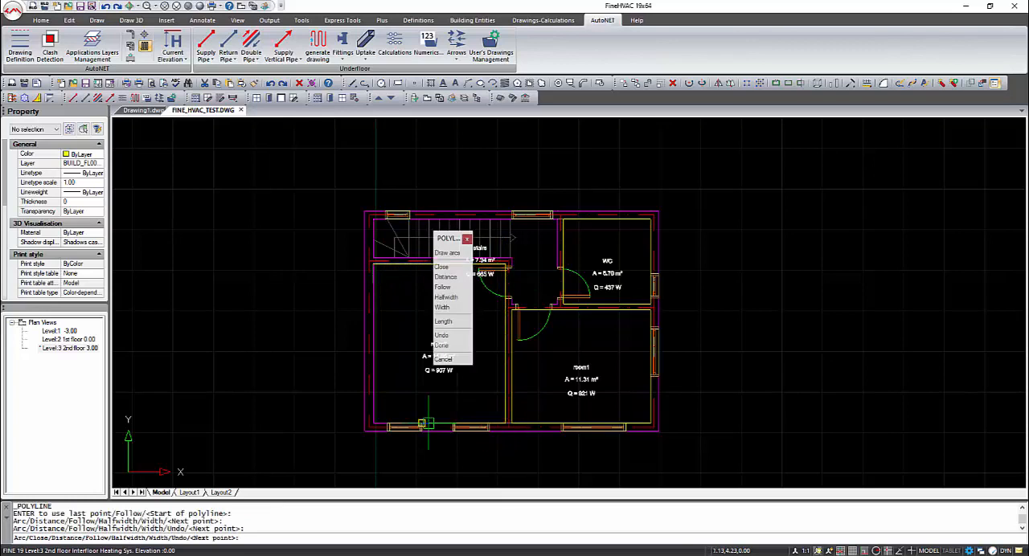
pyautogui.click(375, 424)
pyautogui.rightClick(399, 351)
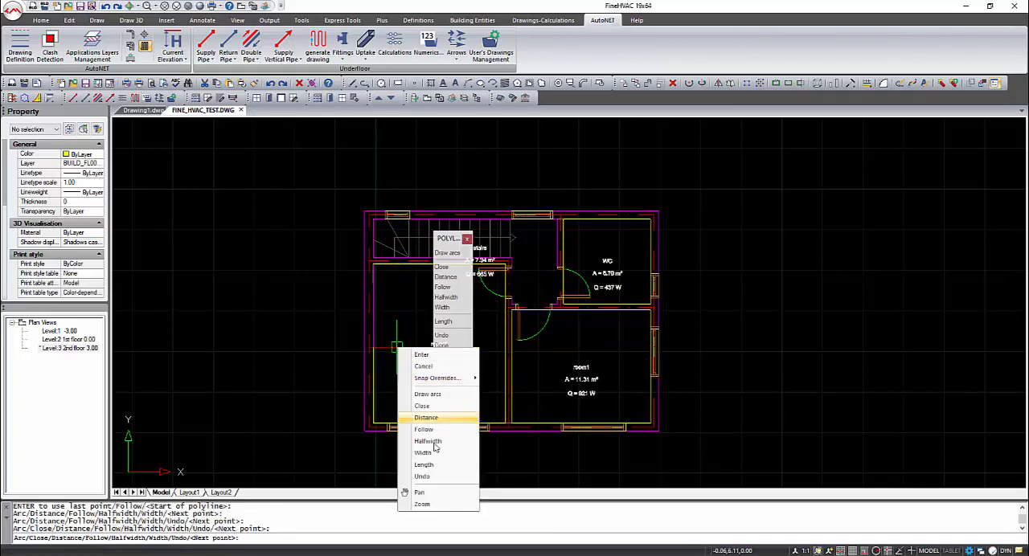
pyautogui.click(423, 407)
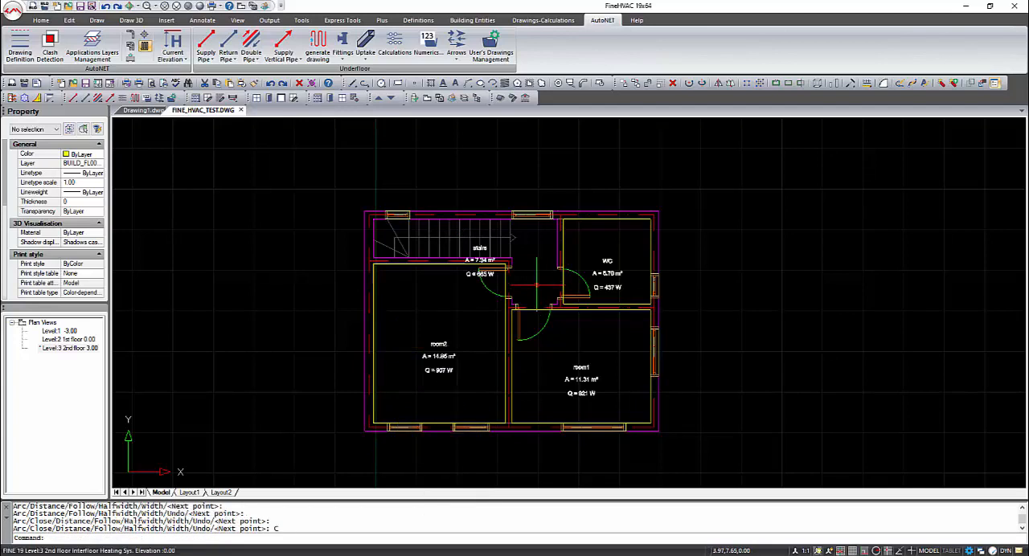
# - Draw a closed rectangular polyline around the landing between the stairs and the WC
pyautogui.press('Return')
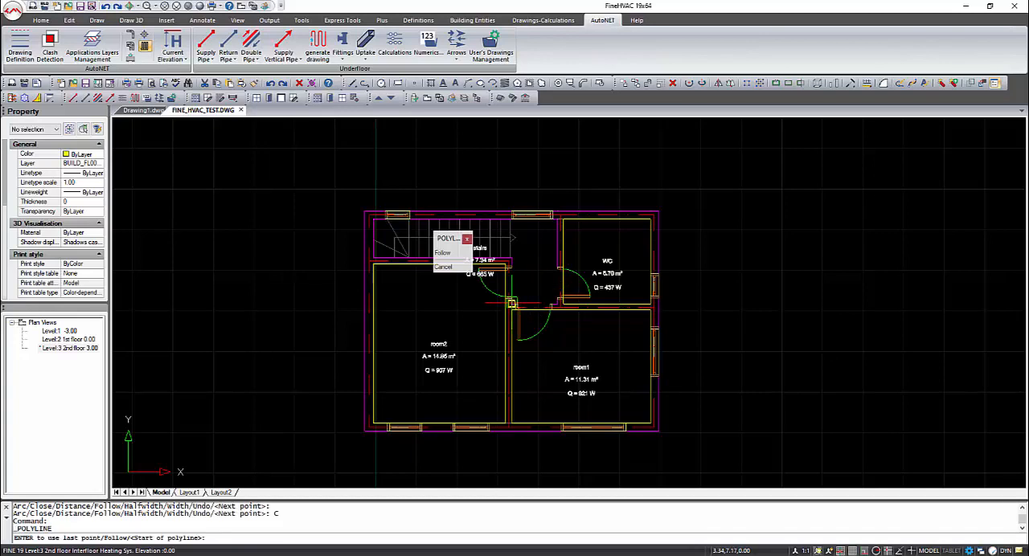
pyautogui.click(511, 303)
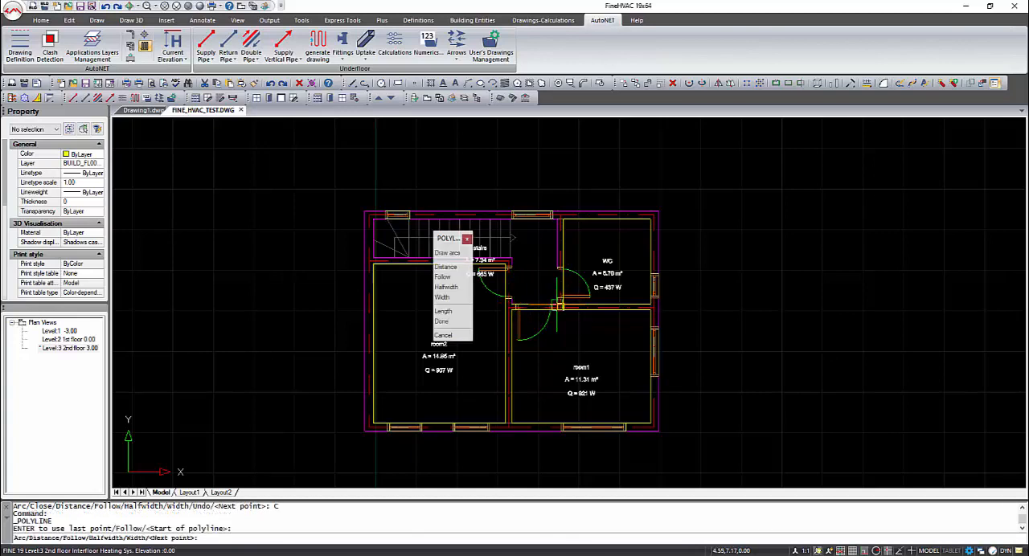
pyautogui.click(556, 303)
pyautogui.click(557, 219)
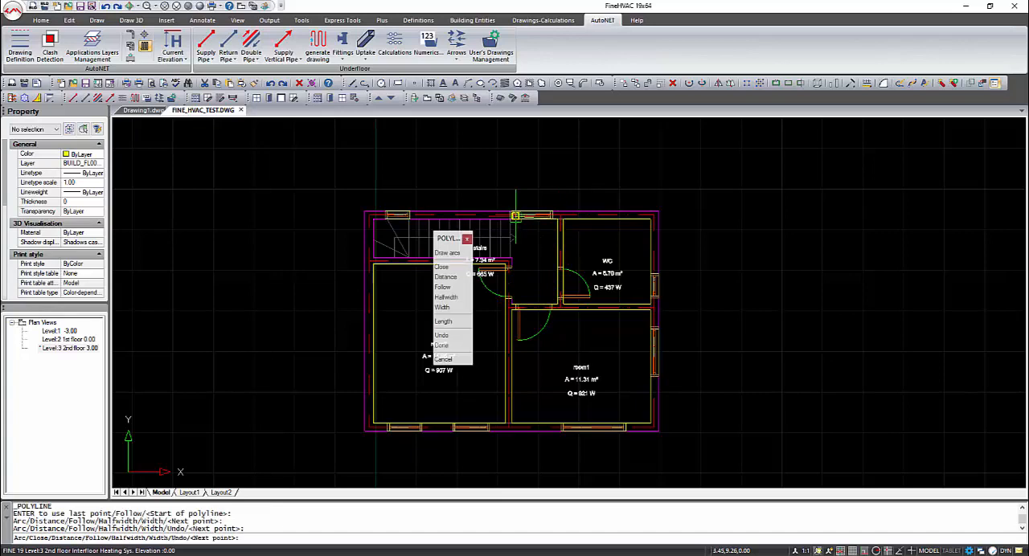
pyautogui.click(511, 219)
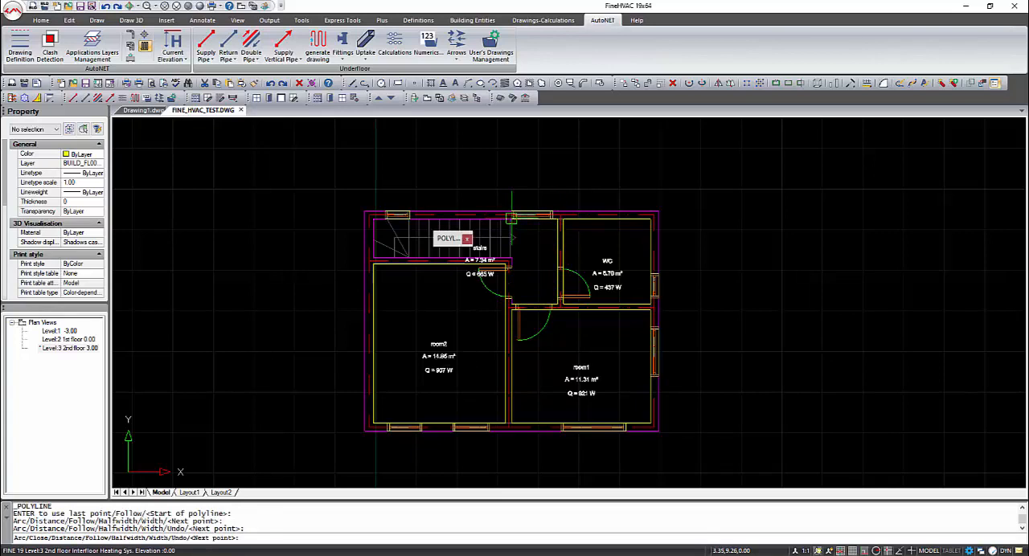
pyautogui.rightClick(537, 252)
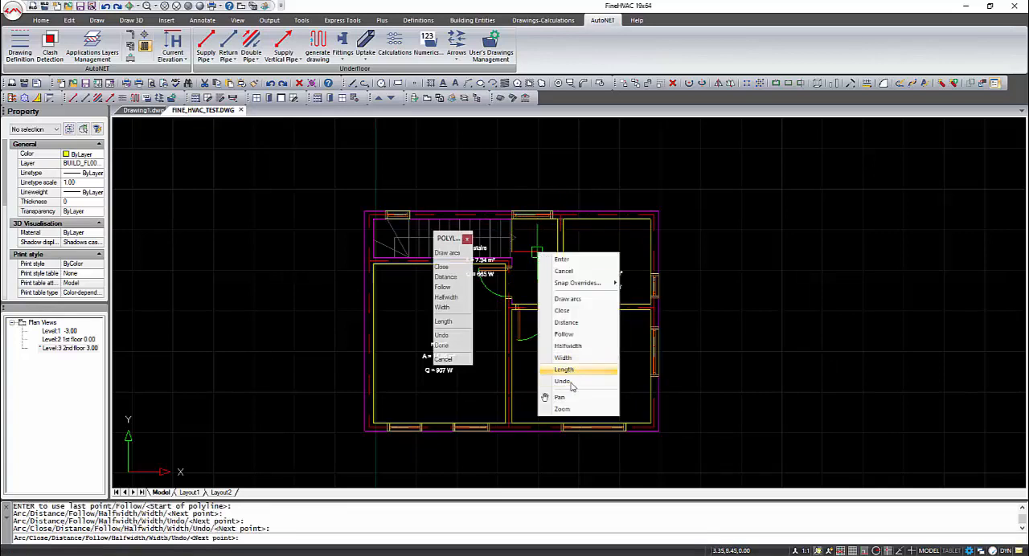
pyautogui.click(563, 312)
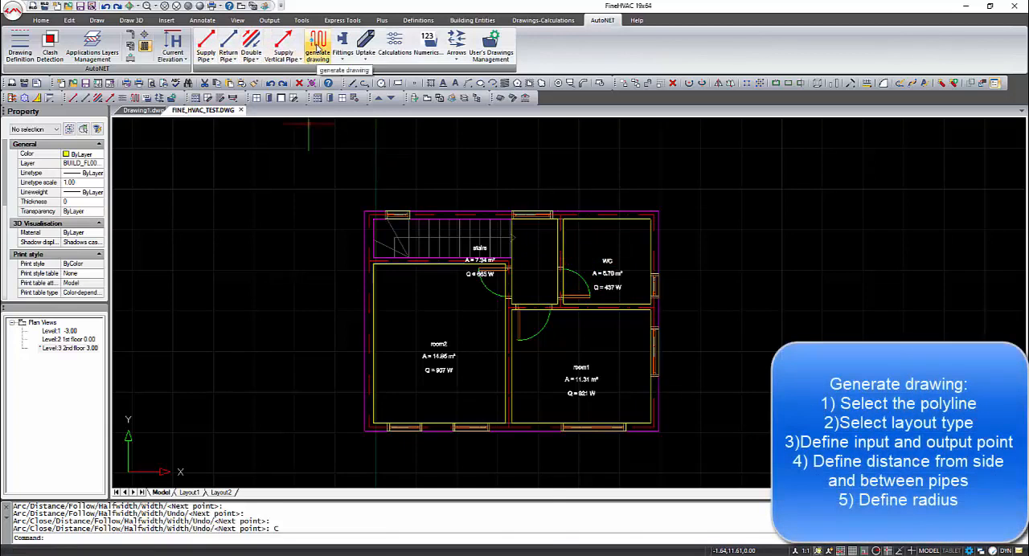
# - Generate a Meandering pipe layout in room1 from its doorway, with 0.10 side distance, the input/output distance as pipe spacing and 0.10 radius
pyautogui.click(319, 50)
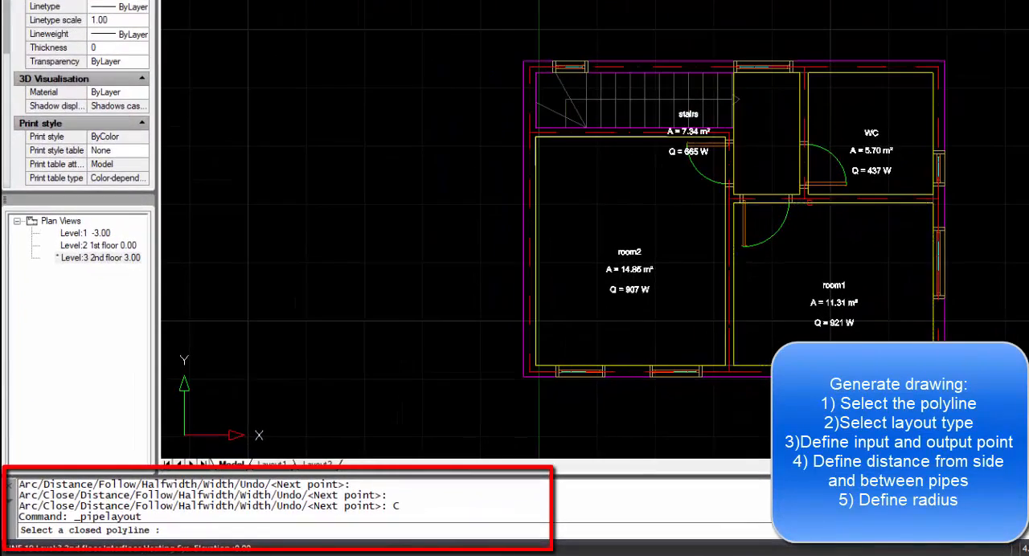
pyautogui.click(810, 202)
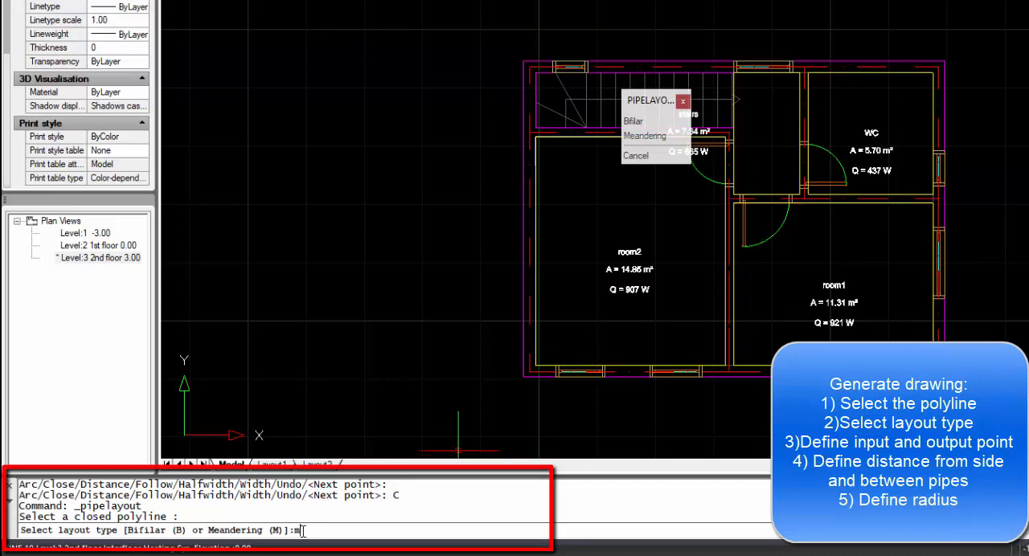
pyautogui.press('Return')
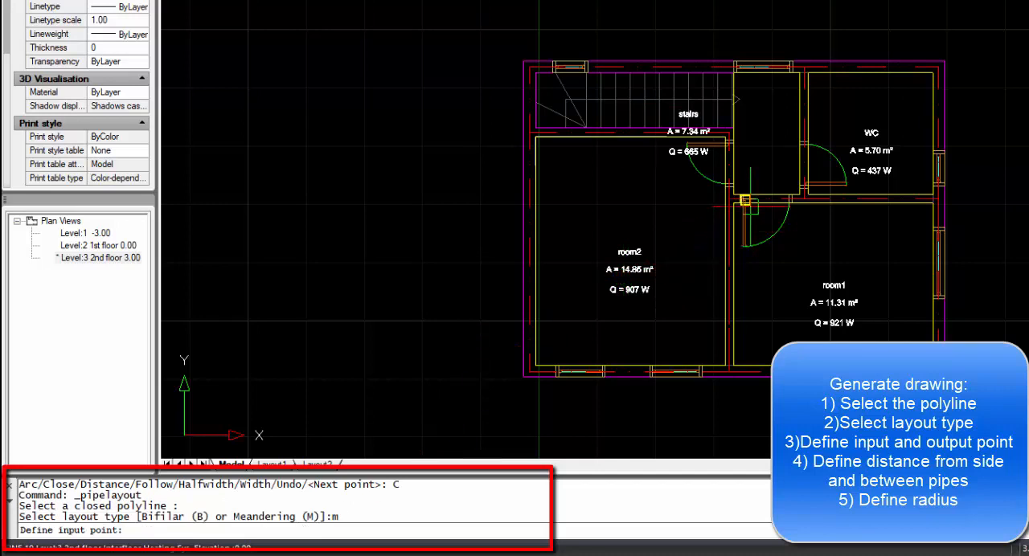
pyautogui.click(749, 207)
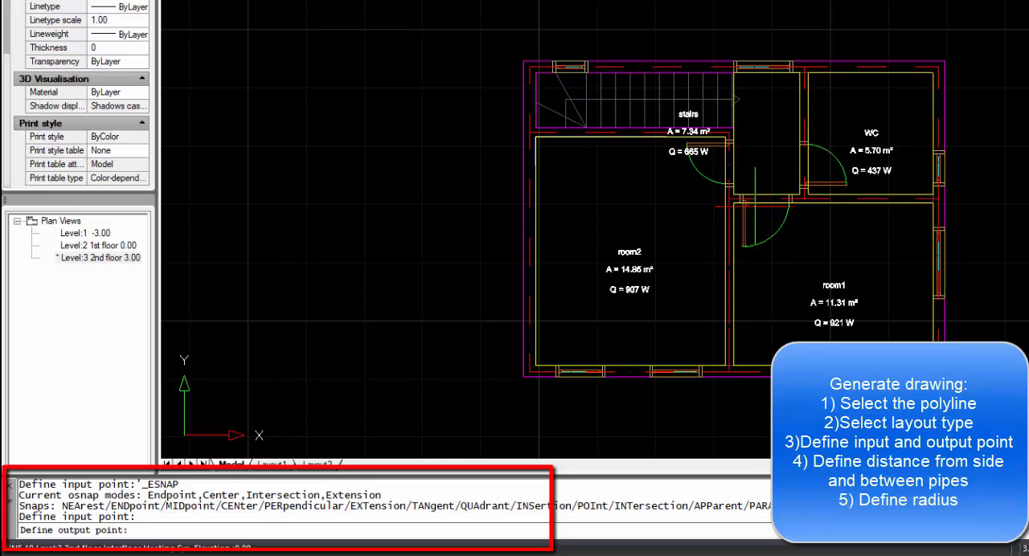
pyautogui.click(763, 197)
pyautogui.press('Return')
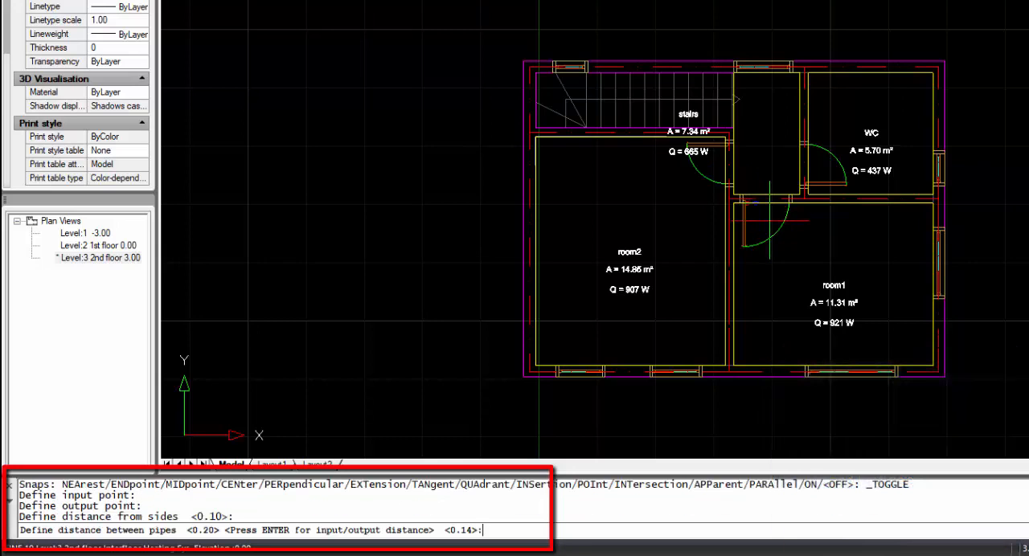
pyautogui.press('Return')
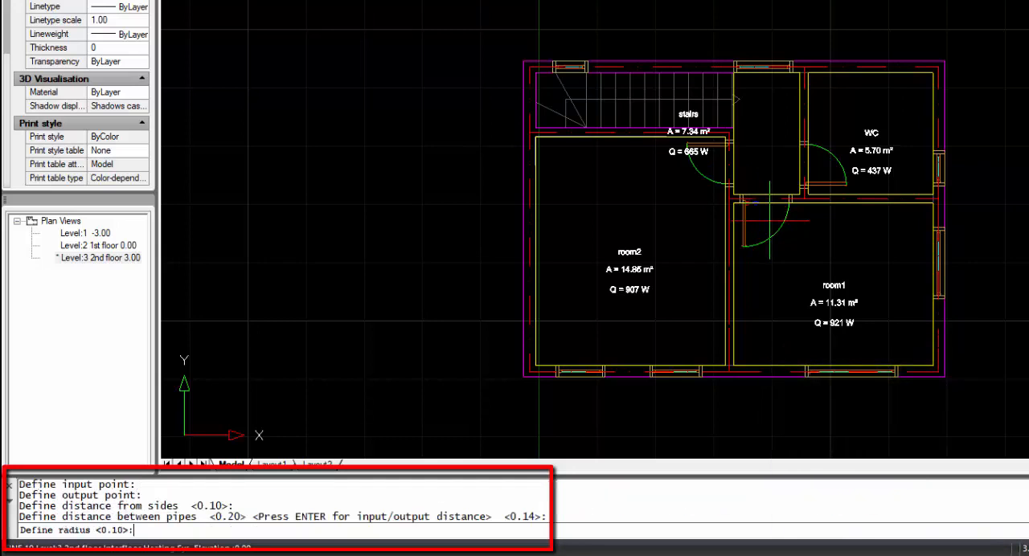
pyautogui.press('Return')
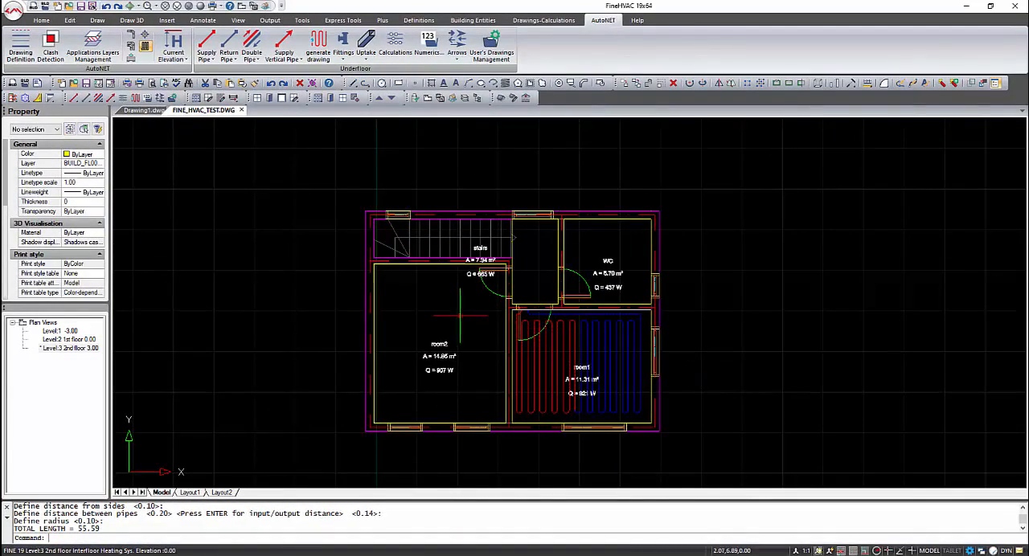
# - Generate a Bifilar pipe layout in room2 from its doorway, with 0.10 side distance and the input/output distance as pipe spacing
pyautogui.scroll(3, 460, 316)
pyautogui.click(318, 45)
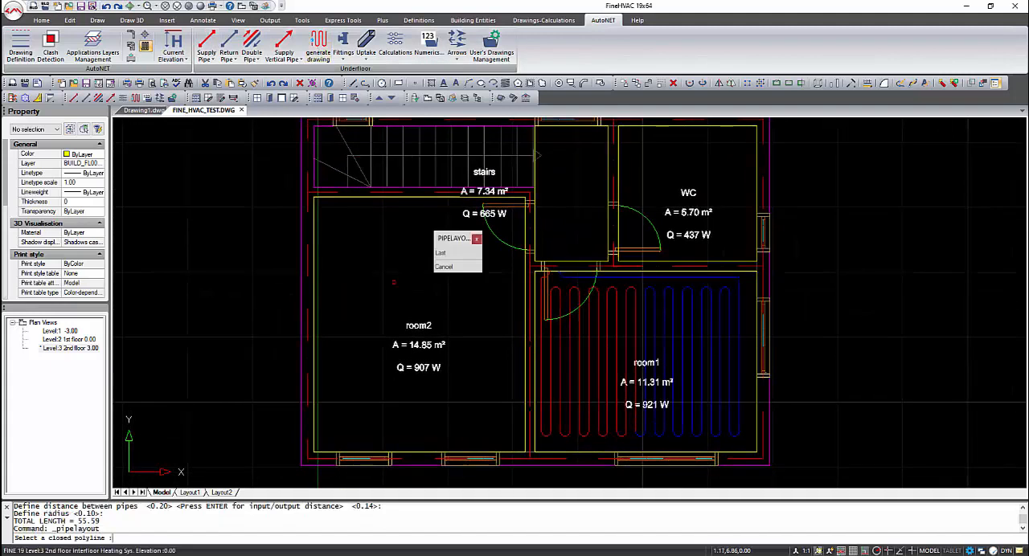
pyautogui.click(525, 403)
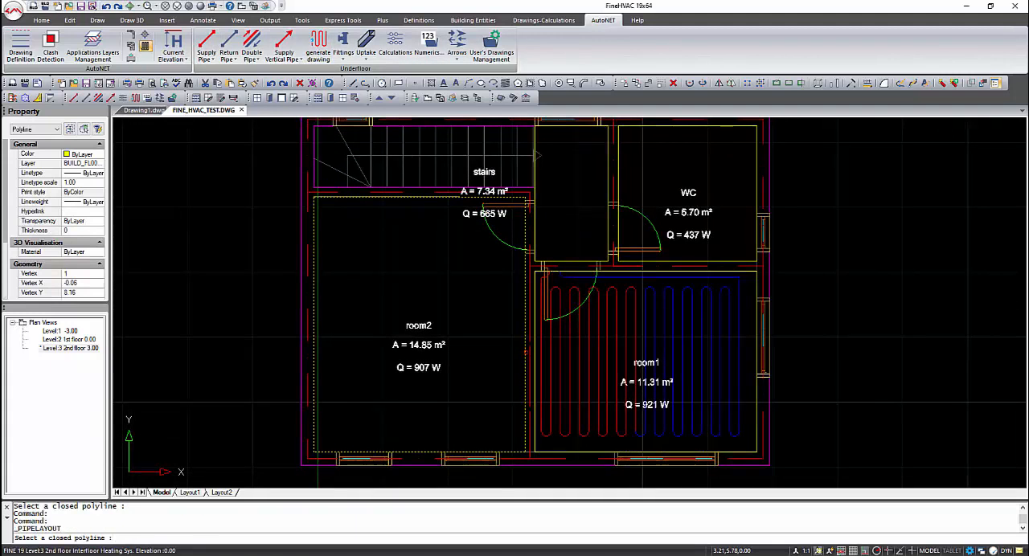
pyautogui.write('b')
pyautogui.press('Return')
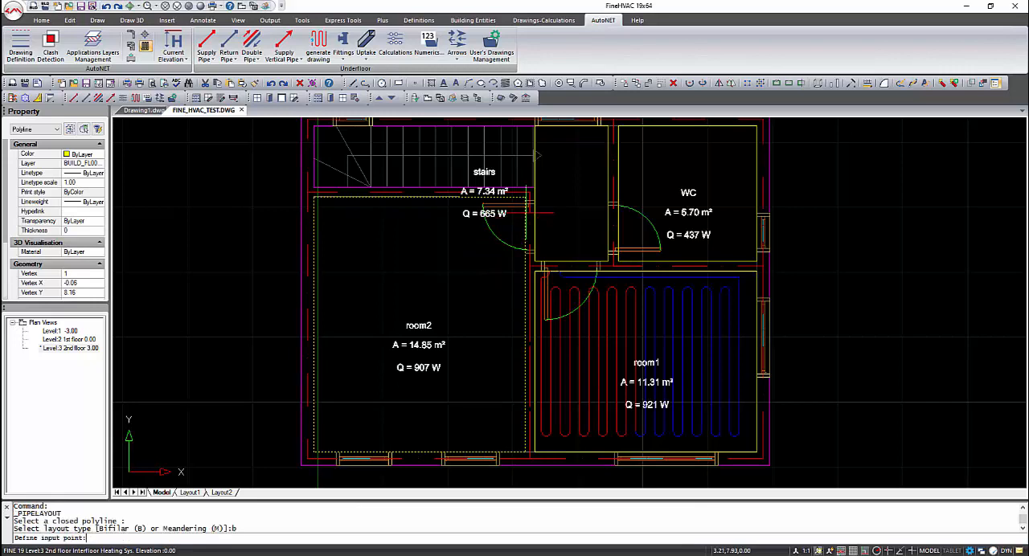
pyautogui.click(510, 208)
pyautogui.click(529, 217)
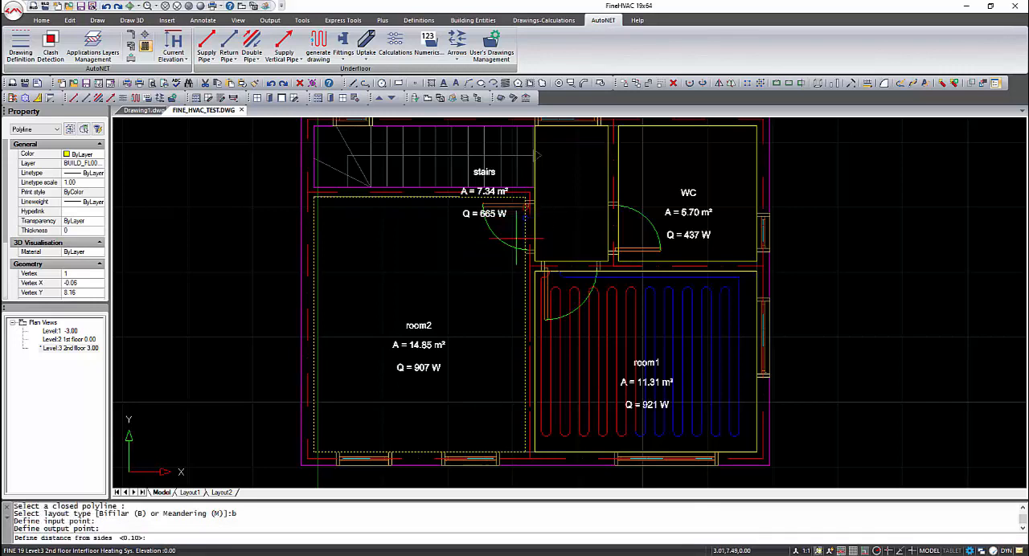
pyautogui.press('Return')
# - Finish the Bifilar pipe layout in room2 with a 0.10 radius
pyautogui.press('Return')
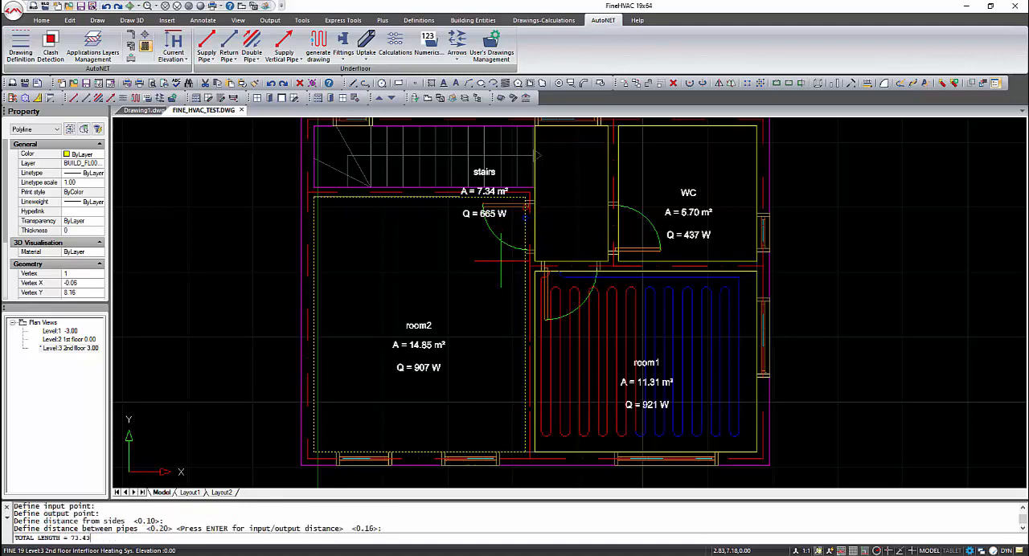
pyautogui.press('Return')
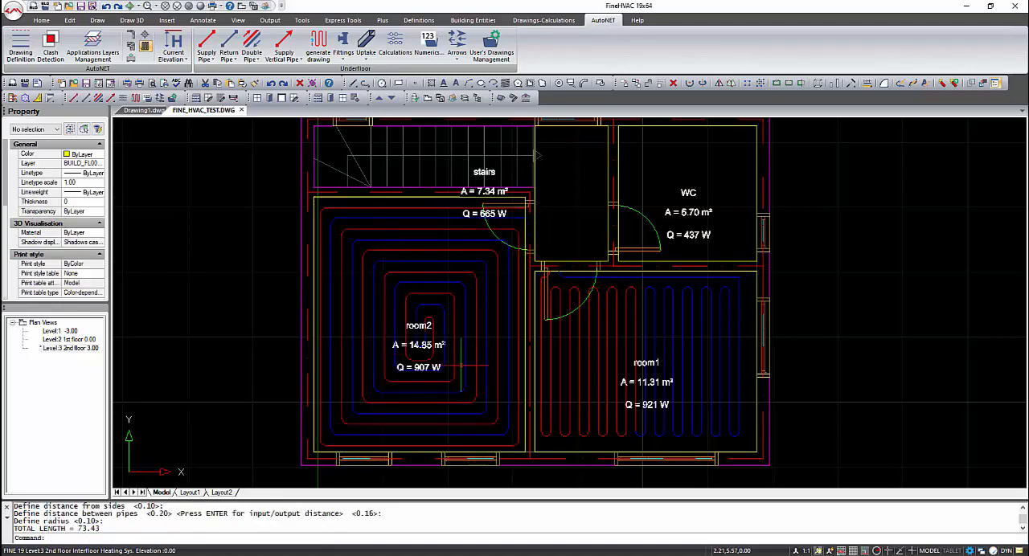
# - Generate a Bifilar pipe layout in the WC from its doorway, with 0.10 side distance, the input/output distance as pipe spacing and 0.10 radius
pyautogui.moveTo(475, 263)
pyautogui.mouseDown(button='middle')
pyautogui.moveTo(551, 294)
pyautogui.moveTo(396, 330)
pyautogui.mouseUp(button='middle')
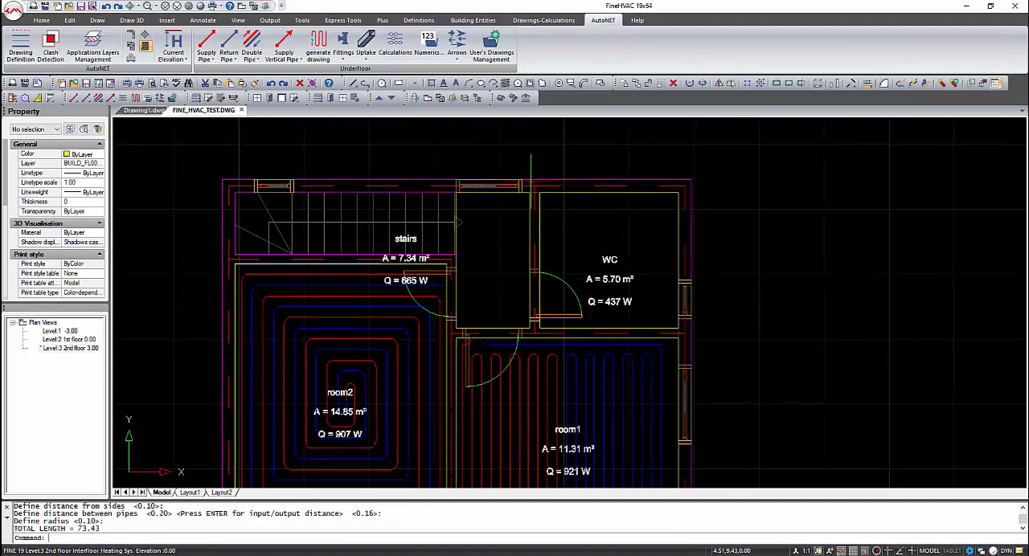
pyautogui.click(318, 44)
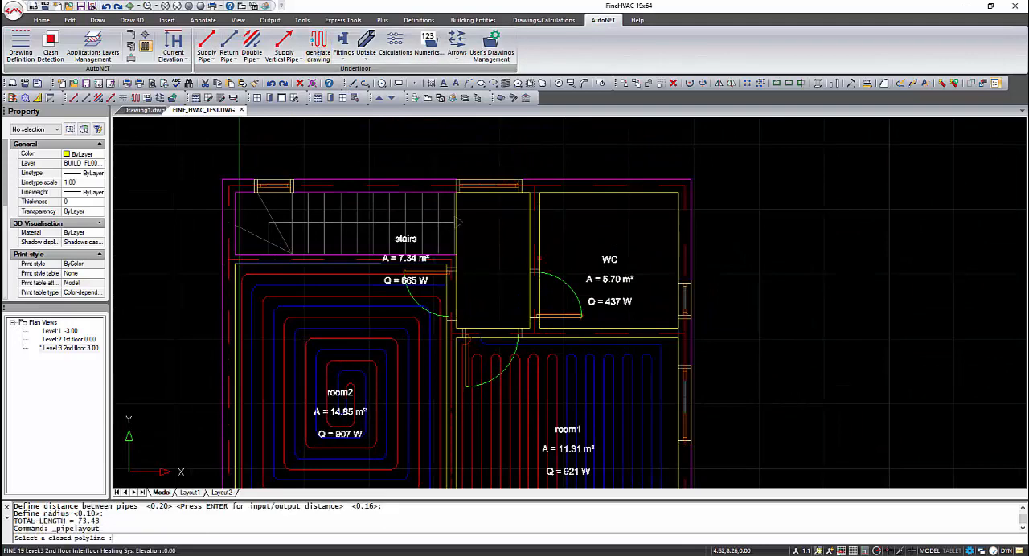
pyautogui.click(439, 230)
pyautogui.click(454, 265)
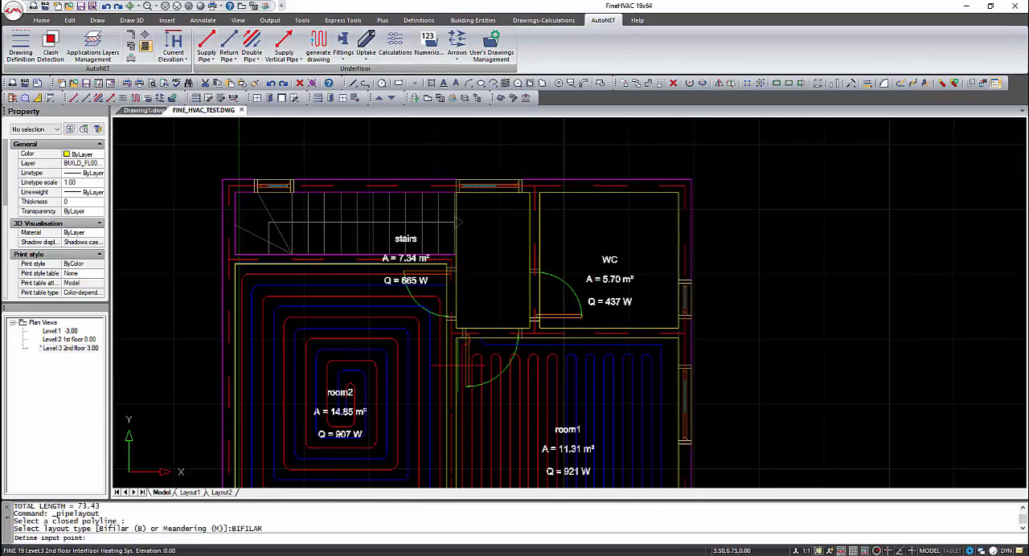
pyautogui.click(537, 308)
pyautogui.click(540, 297)
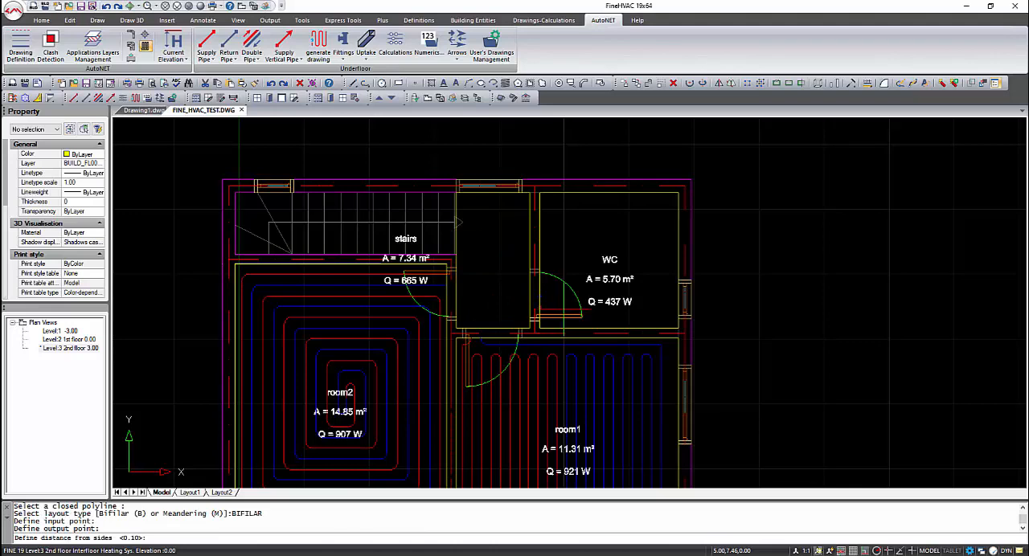
pyautogui.press('Return')
pyautogui.press('Return')
pyautogui.press('Return')
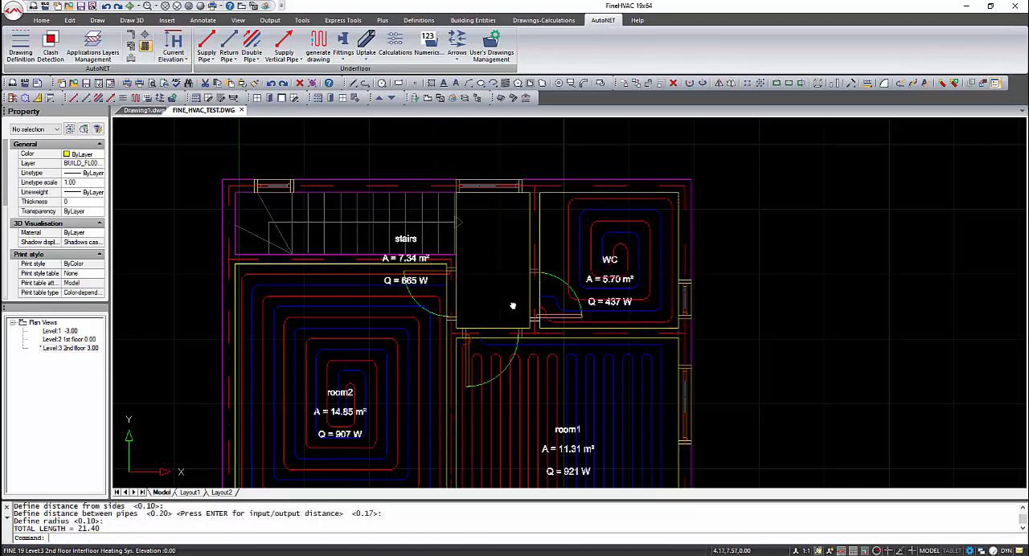
# - Insert a collector fitting at angle 0.00 on the landing, just inside the window wall
pyautogui.moveTo(512, 306); pyautogui.dragTo(512, 293, button='middle')
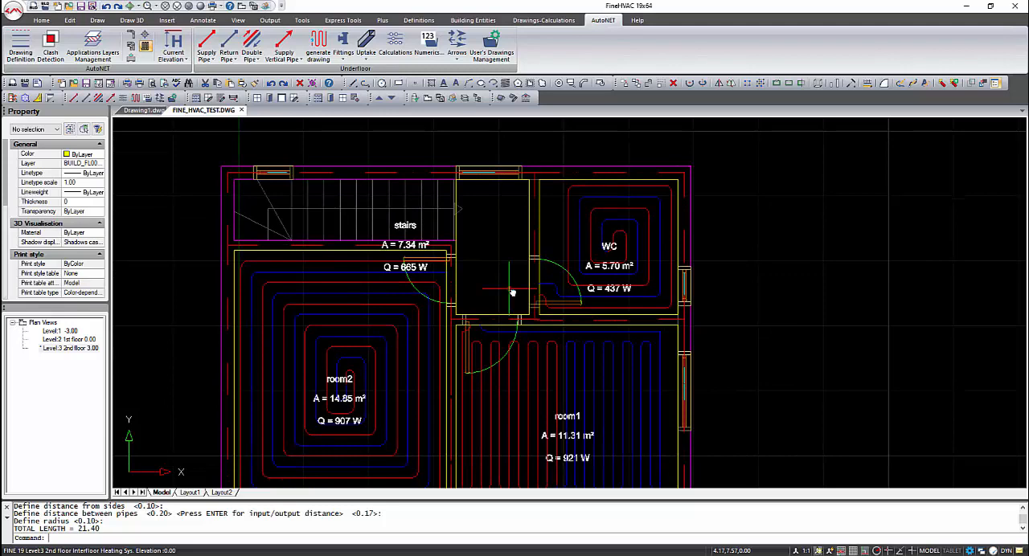
pyautogui.click(340, 43)
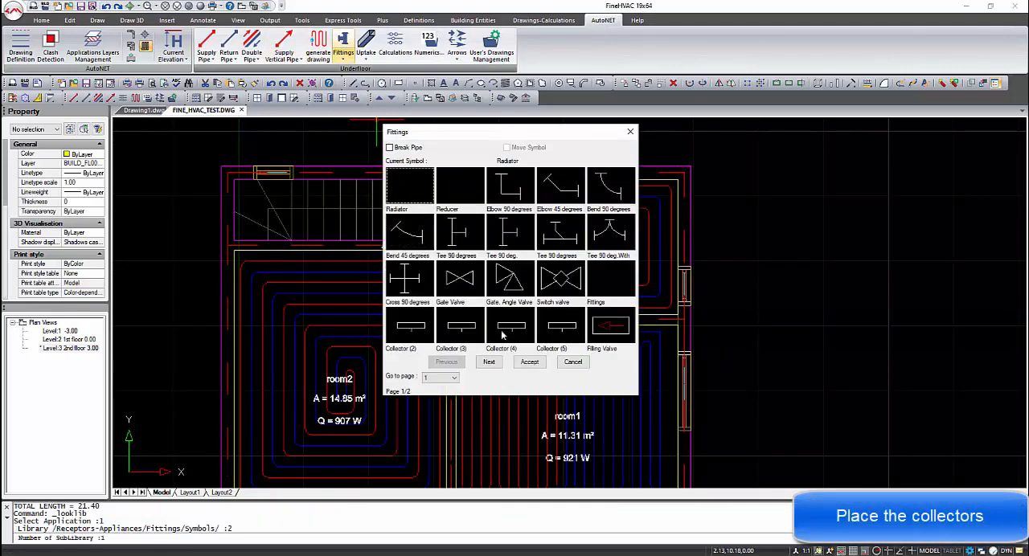
pyautogui.click(408, 331)
pyautogui.click(529, 362)
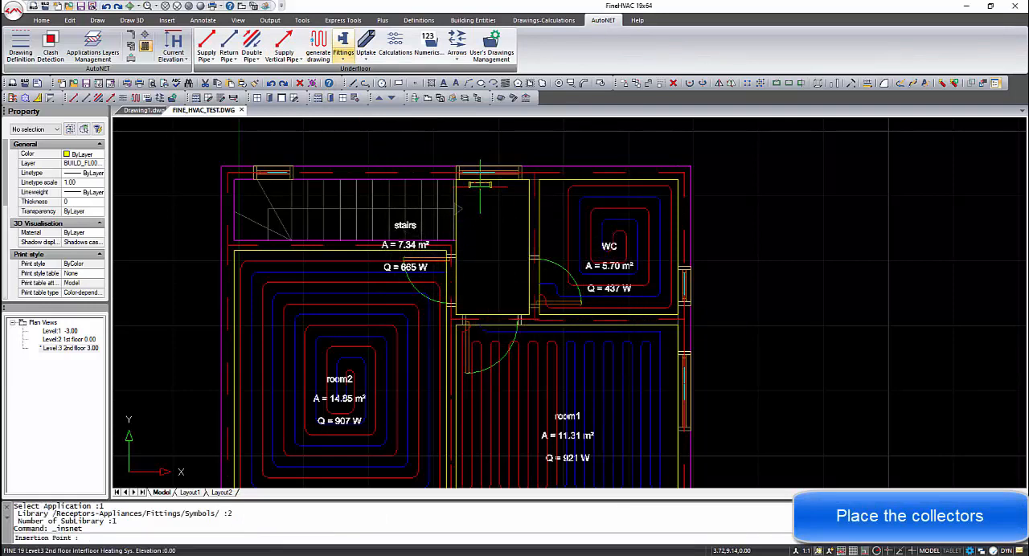
pyautogui.click(483, 182)
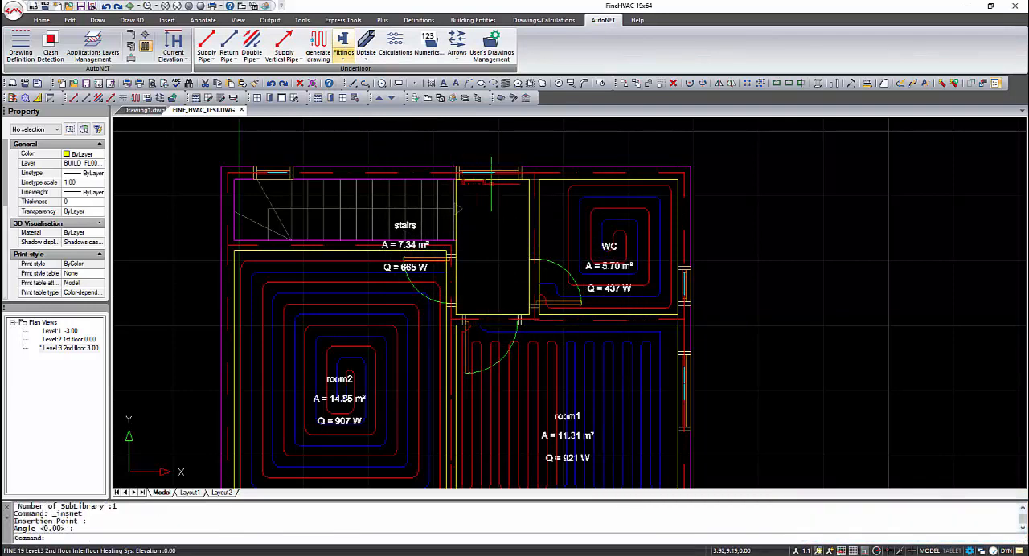
pyautogui.press('Return')
# - Copy the collector and paste the duplicate beside it along the landing's window wall, on the WC side
pyautogui.click(474, 181)
pyautogui.click(473, 186)
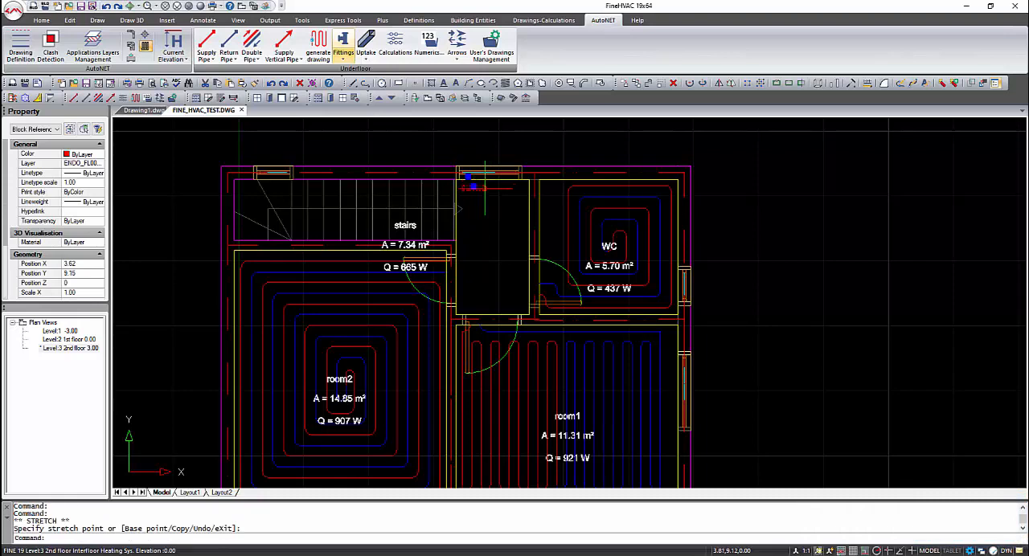
pyautogui.hotkey('ctrl', 'c')
pyautogui.hotkey('ctrl', 'v')
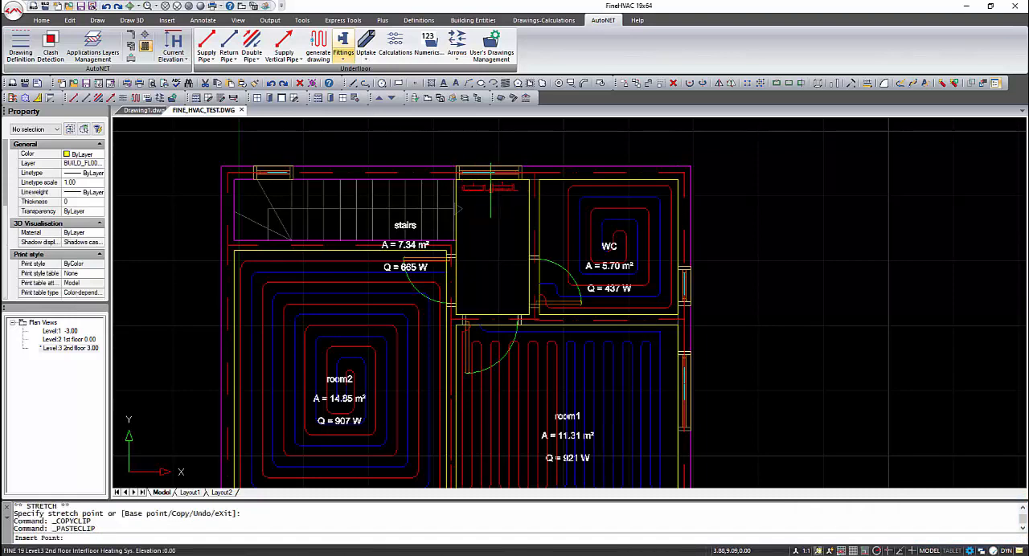
pyautogui.click(491, 189)
# - Draw a supply pipe from room1's layout along the stair side of the landing to a node on the collector nearest the stairs
pyautogui.scroll(4, 472, 279)
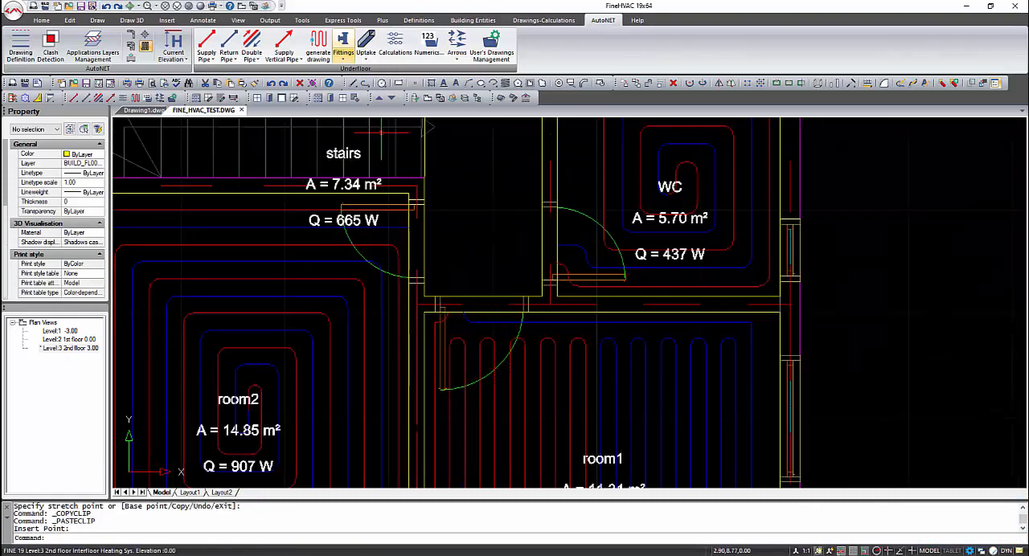
pyautogui.click(207, 47)
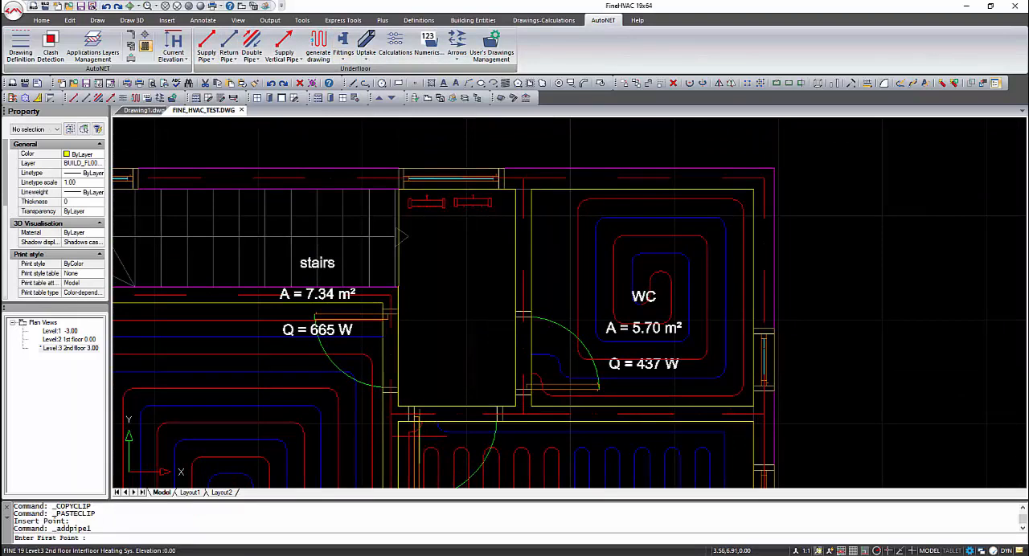
pyautogui.press('Escape')
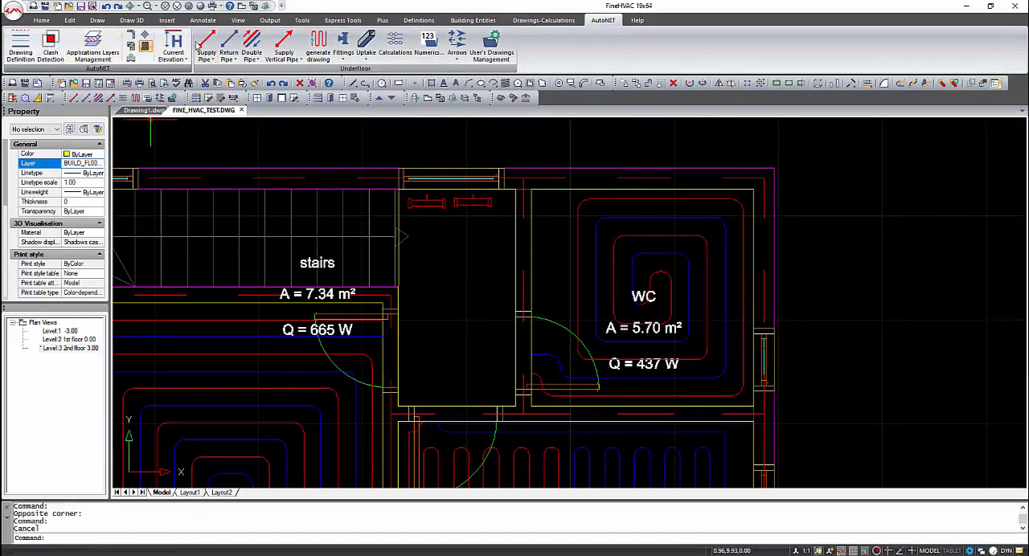
pyautogui.click(206, 45)
pyautogui.press('F3')
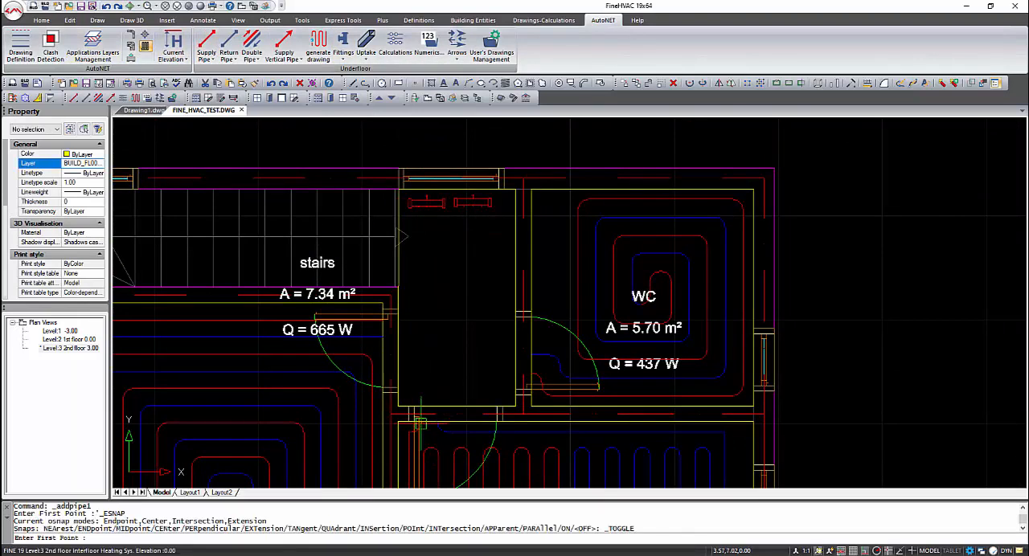
pyautogui.click(423, 215)
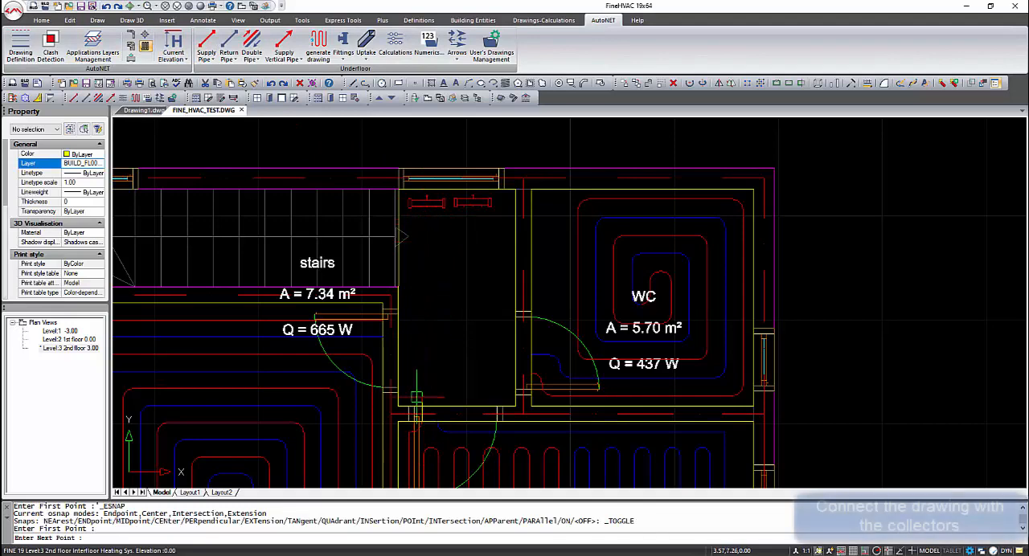
pyautogui.click(418, 397)
pyautogui.click(403, 397)
pyautogui.click(403, 213)
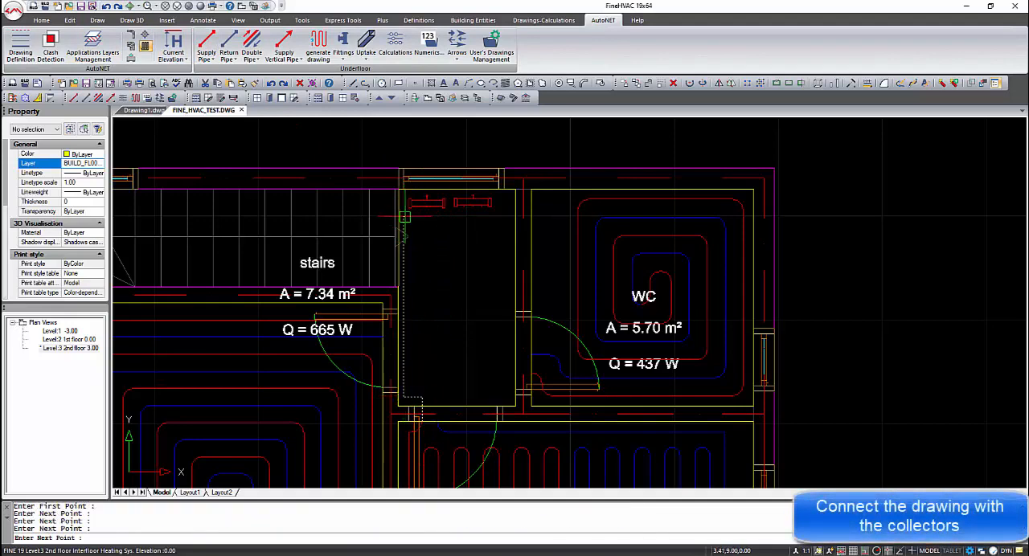
pyautogui.keyDown('shift'); pyautogui.rightClick(411, 209); pyautogui.keyUp('shift')
pyautogui.click(448, 362)
pyautogui.click(413, 206)
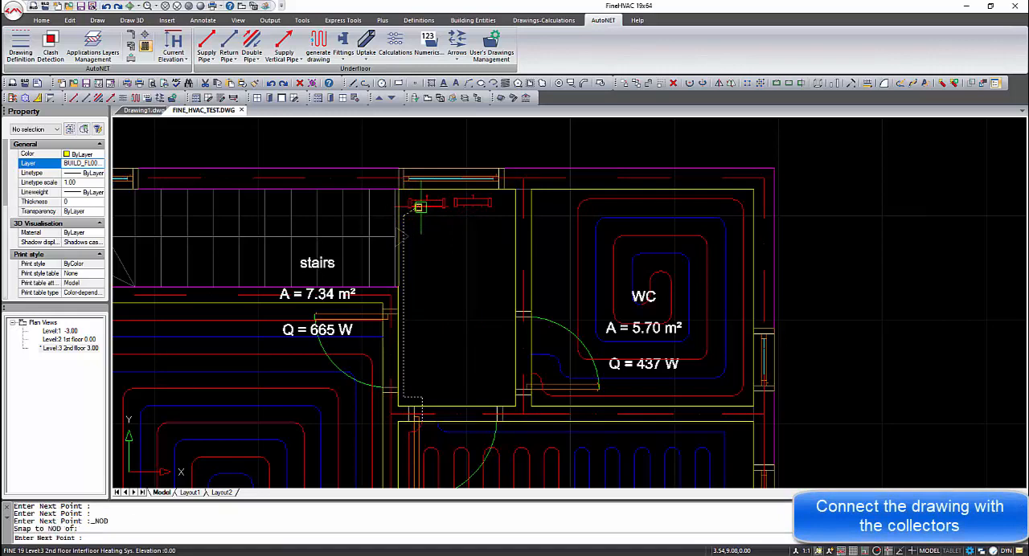
pyautogui.press('Return')
pyautogui.press('Return')
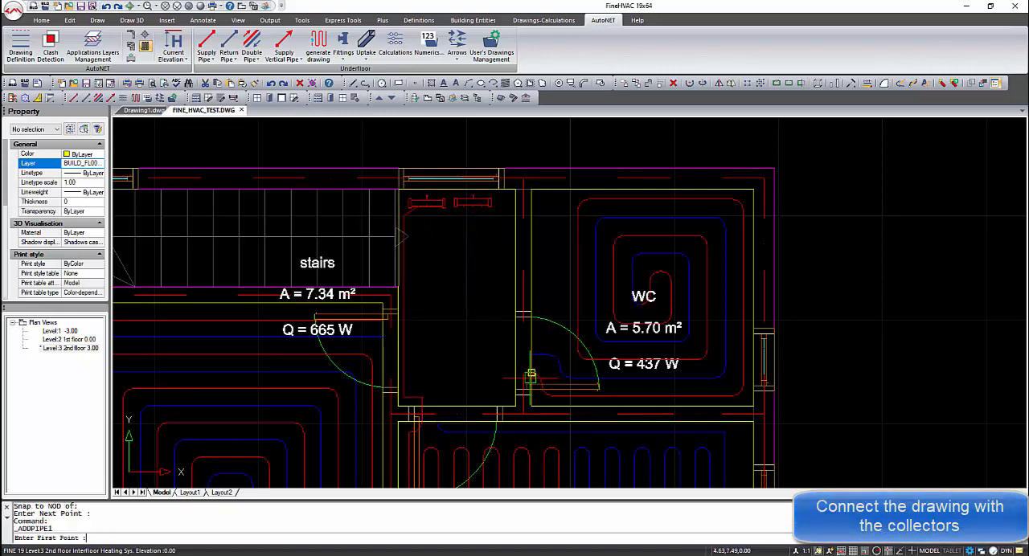
# - Draw a supply pipe from the WC layout's supply end along the landing wall to another node on the collector nearest the stairs
pyautogui.click(532, 374)
pyautogui.click(507, 374)
pyautogui.click(500, 216)
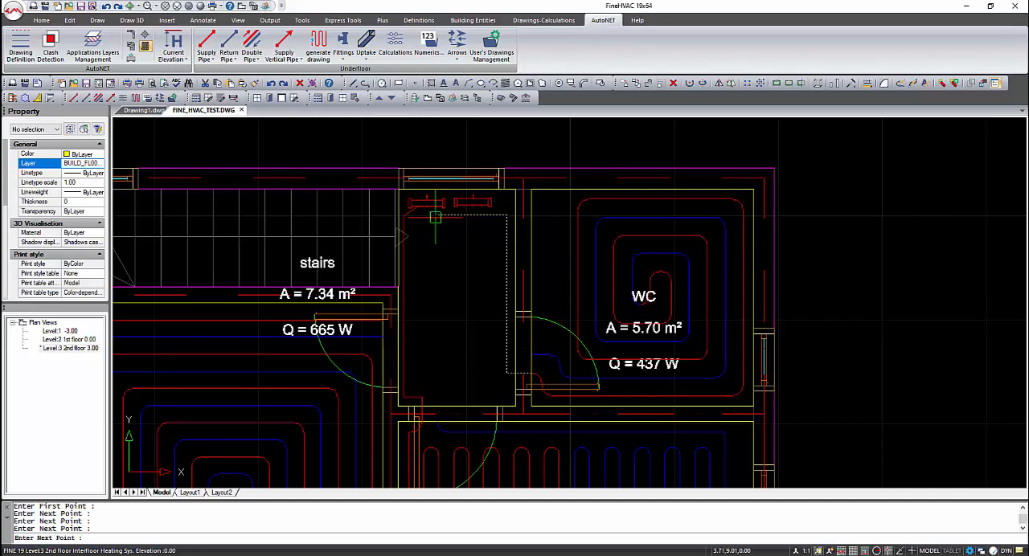
pyautogui.keyDown('shift'); pyautogui.rightClick(433, 207); pyautogui.keyUp('shift')
pyautogui.click(452, 358)
pyautogui.click(435, 206)
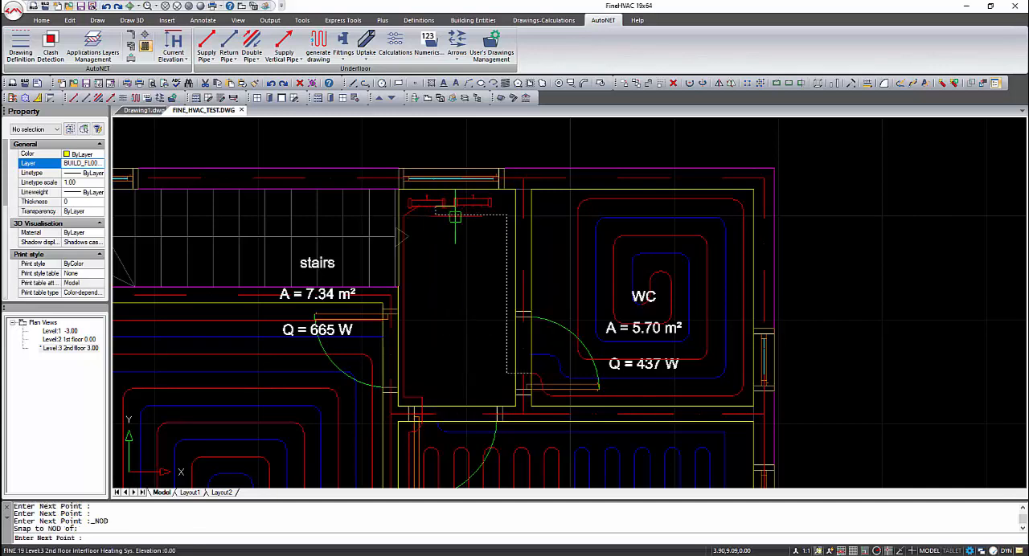
pyautogui.press('Return')
pyautogui.press('Return')
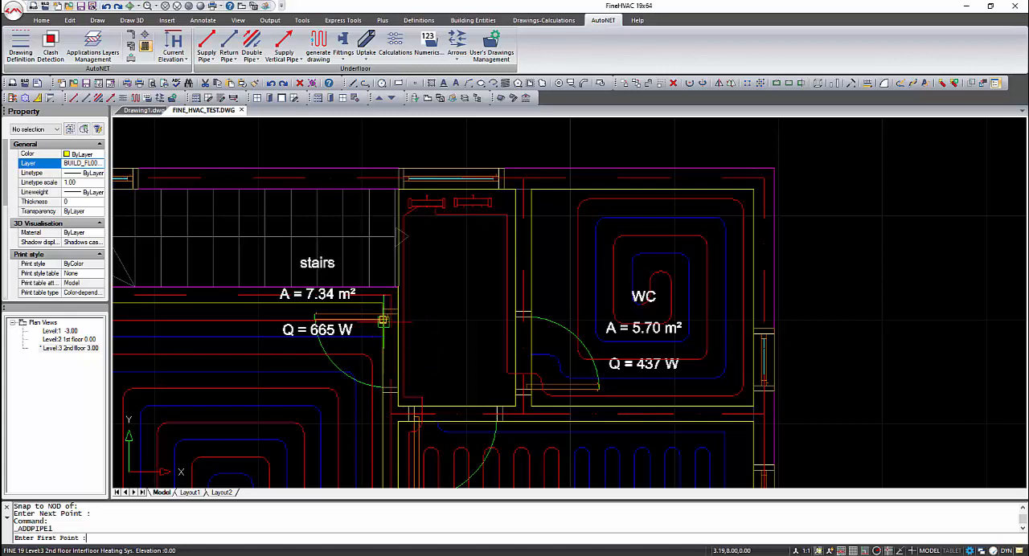
# - Draw a supply pipe from room2's supply end through its doorway to the middle node of the collector nearest the stairs
pyautogui.click(384, 320)
pyautogui.click(410, 320)
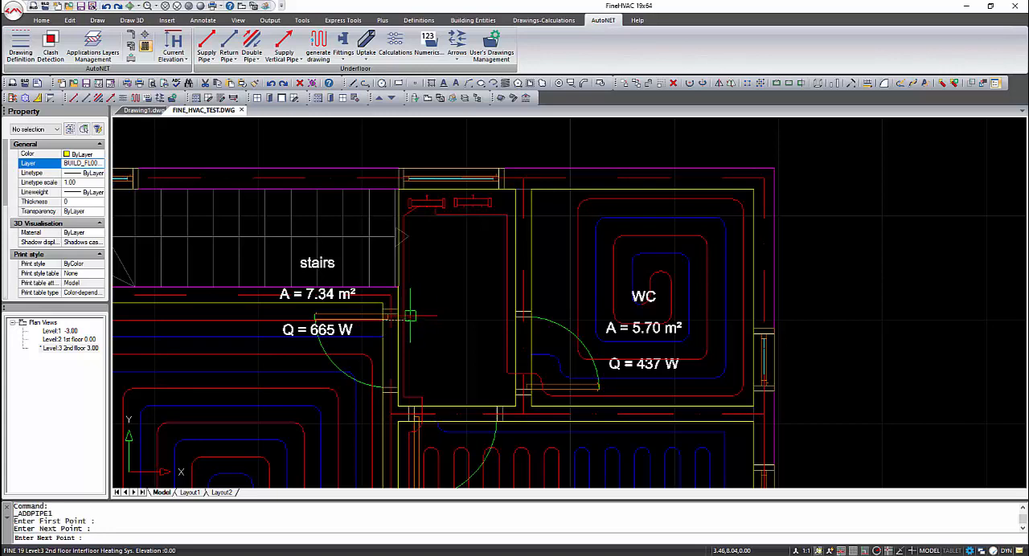
pyautogui.click(416, 224)
pyautogui.keyDown('shift'); pyautogui.rightClick(426, 206); pyautogui.keyUp('shift')
pyautogui.click(466, 363)
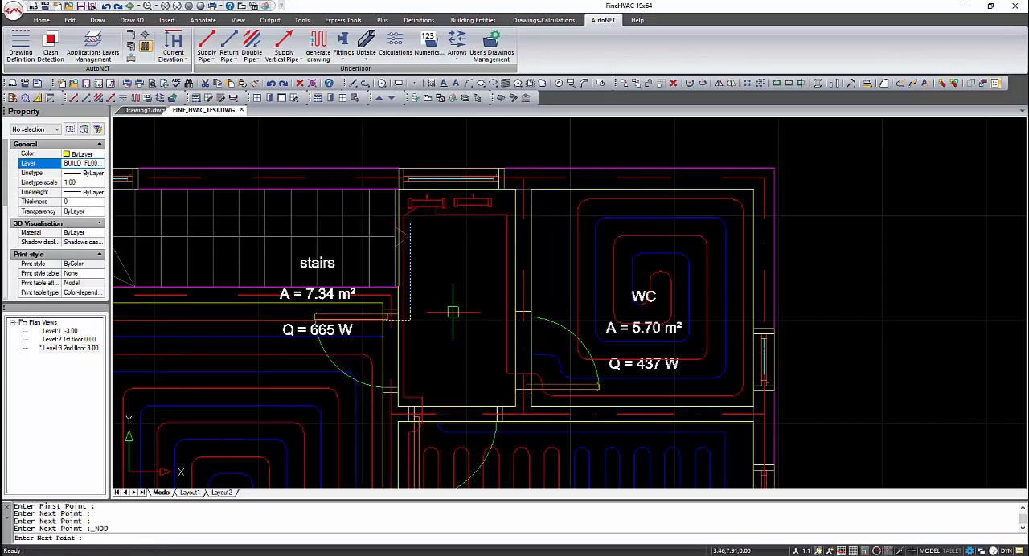
pyautogui.click(425, 205)
pyautogui.press('Return')
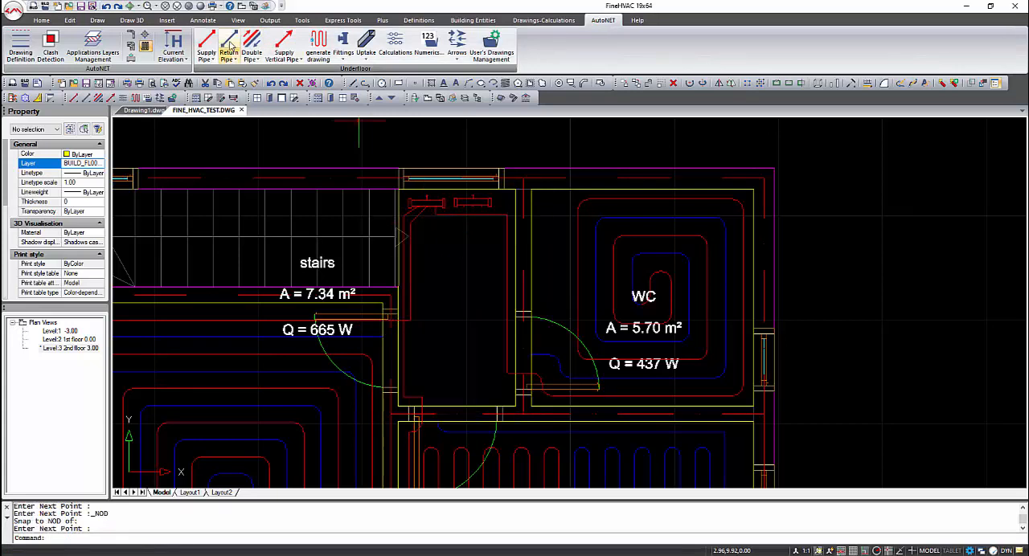
# - Draw a return pipe from room1's return end across the landing and up to a node on the collector nearest the WC
pyautogui.click(434, 400)
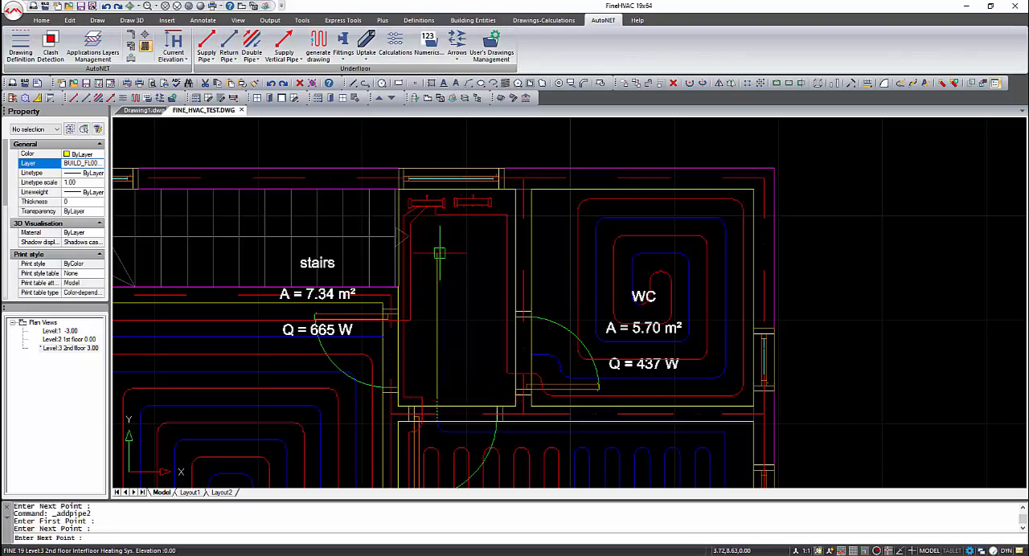
pyautogui.click(495, 399)
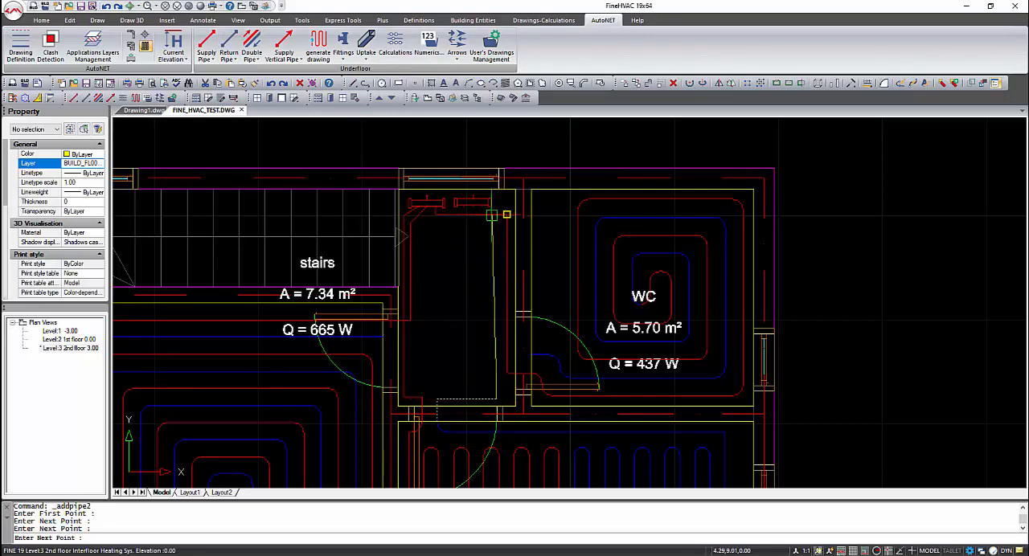
pyautogui.press('F3')
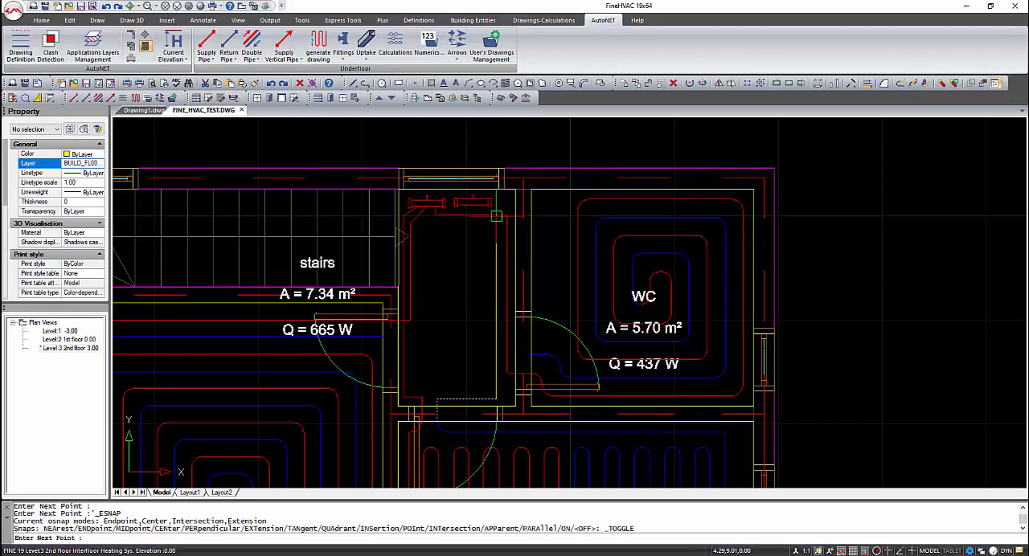
pyautogui.keyDown('shift'); pyautogui.rightClick(480, 207); pyautogui.keyUp('shift')
pyautogui.click(523, 359)
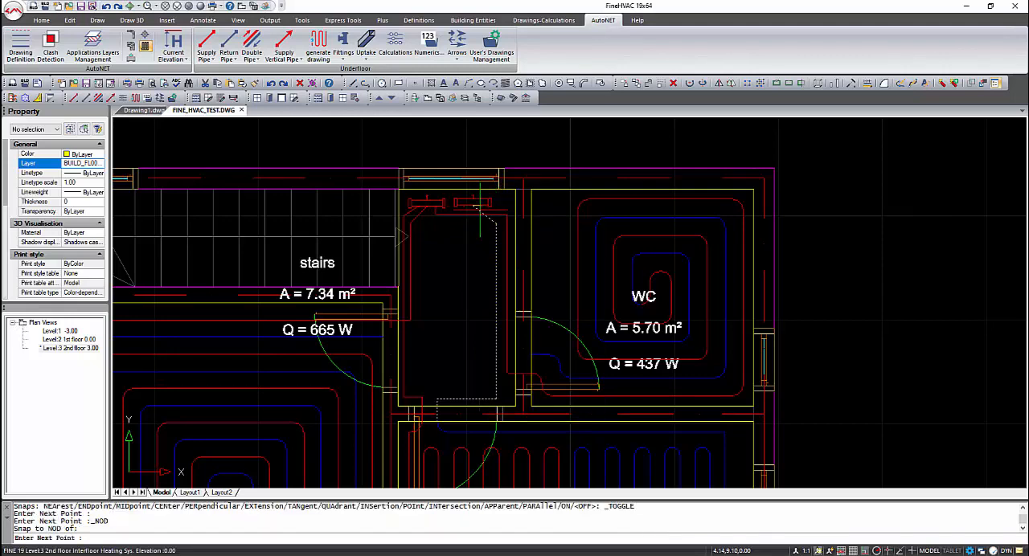
pyautogui.click(523, 310)
# - Draw a return pipe from the WC layout's return end along the landing wall to another node on the collector nearest the WC
pyautogui.press('F3')
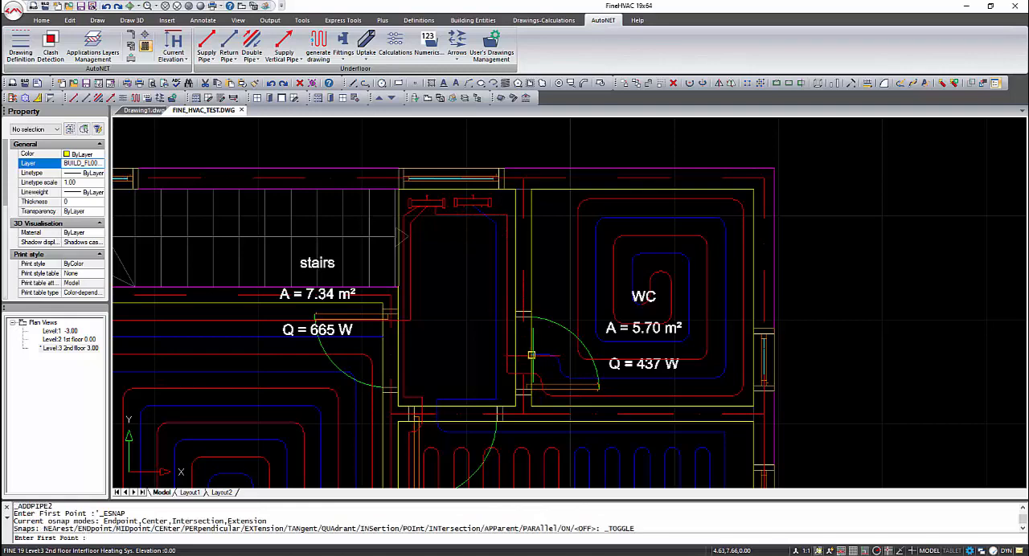
pyautogui.click(532, 357)
pyautogui.press('F3')
pyautogui.click(510, 357)
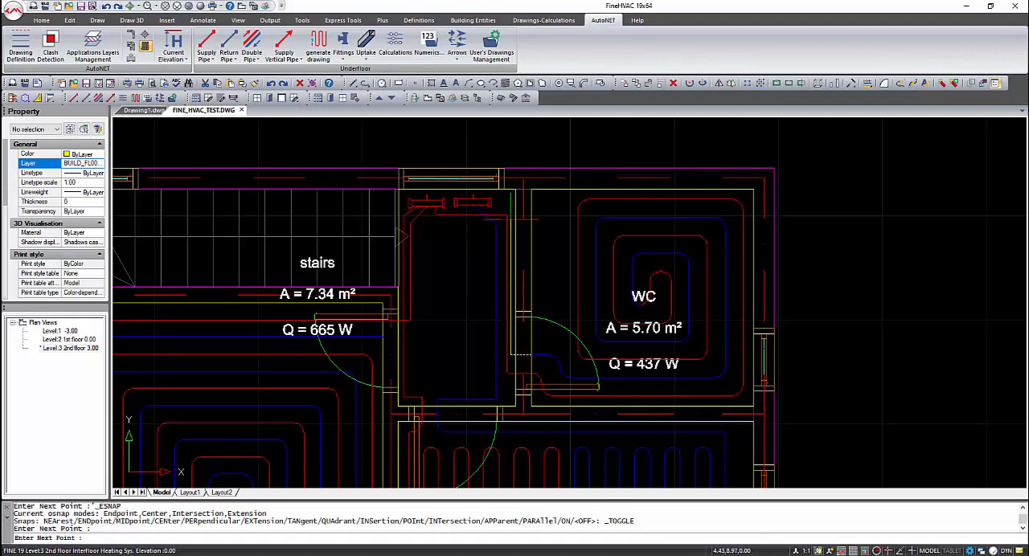
pyautogui.click(508, 215)
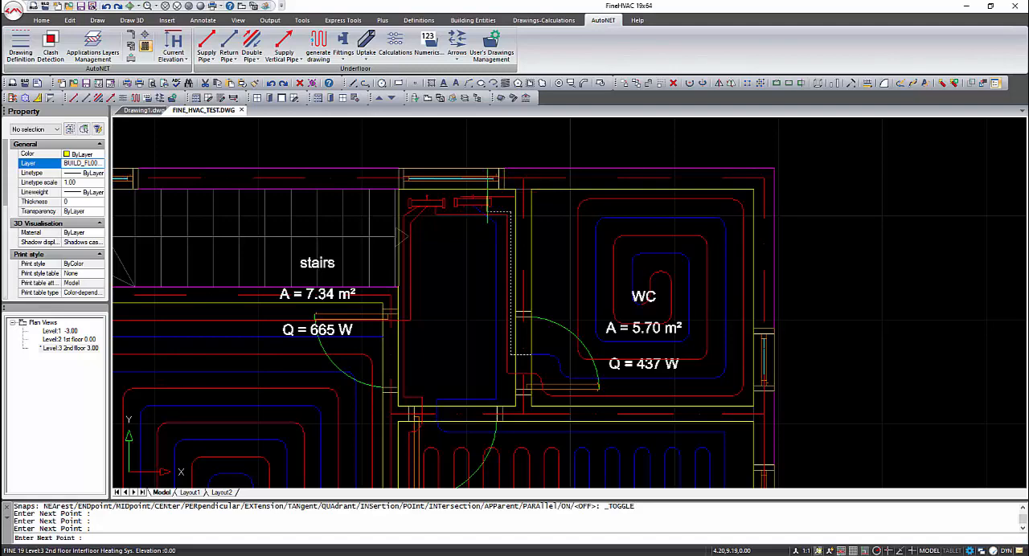
pyautogui.keyDown('shift'); pyautogui.rightClick(489, 203); pyautogui.keyUp('shift')
pyautogui.click(514, 354)
pyautogui.click(483, 206)
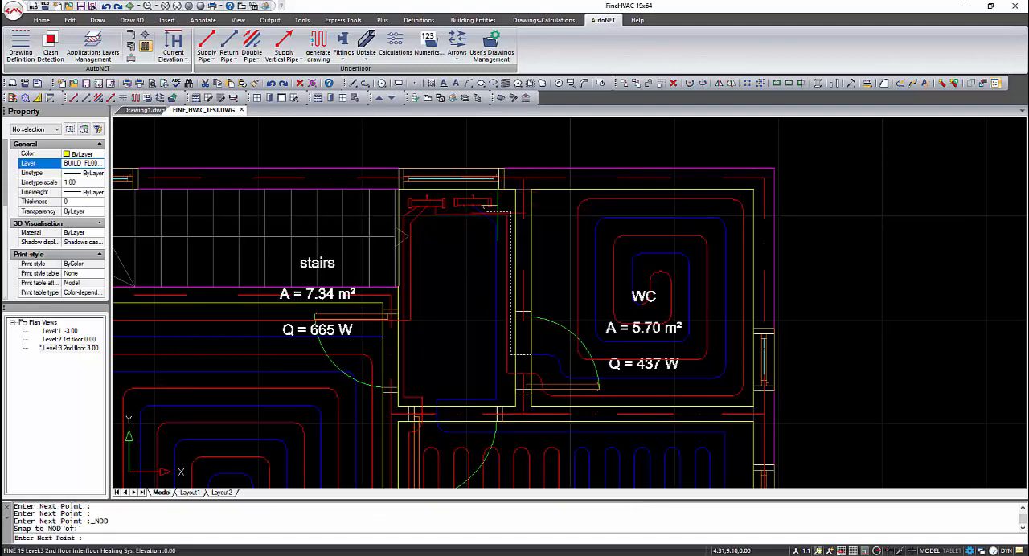
pyautogui.rightClick(497, 213)
# - Draw a return pipe from room2's return end across the landing and up to a node on the collector nearest the WC
pyautogui.rightClick(429, 368)
pyautogui.press('F3')
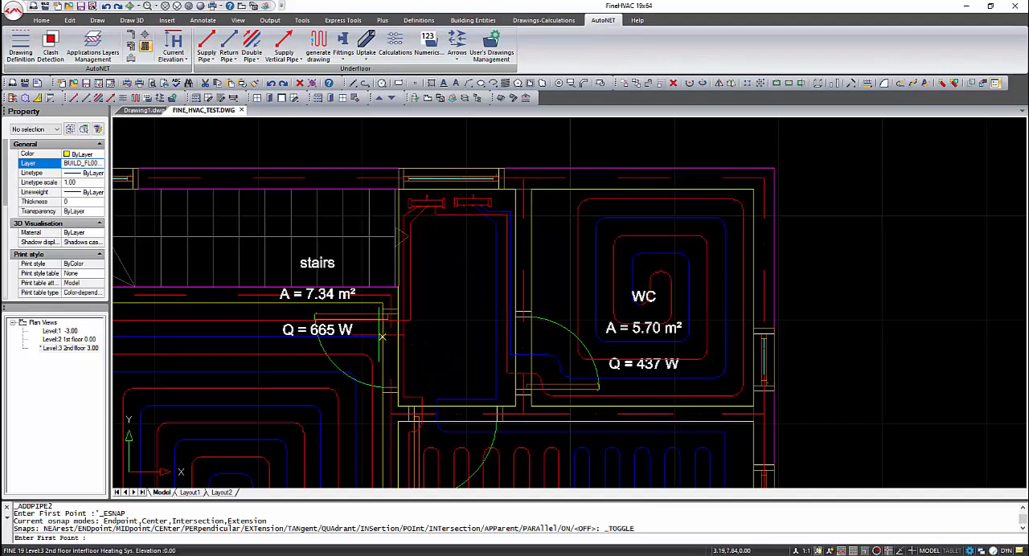
pyautogui.click(384, 336)
pyautogui.press('F3')
pyautogui.click(415, 337)
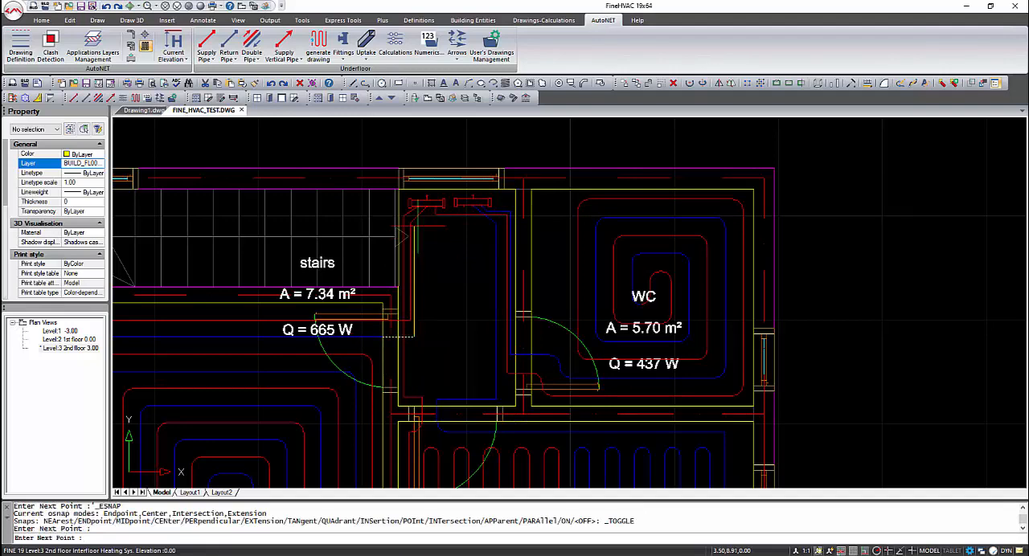
pyautogui.click(418, 223)
pyautogui.click(460, 222)
pyautogui.keyDown('shift'); pyautogui.rightClick(465, 216); pyautogui.keyUp('shift')
pyautogui.click(496, 364)
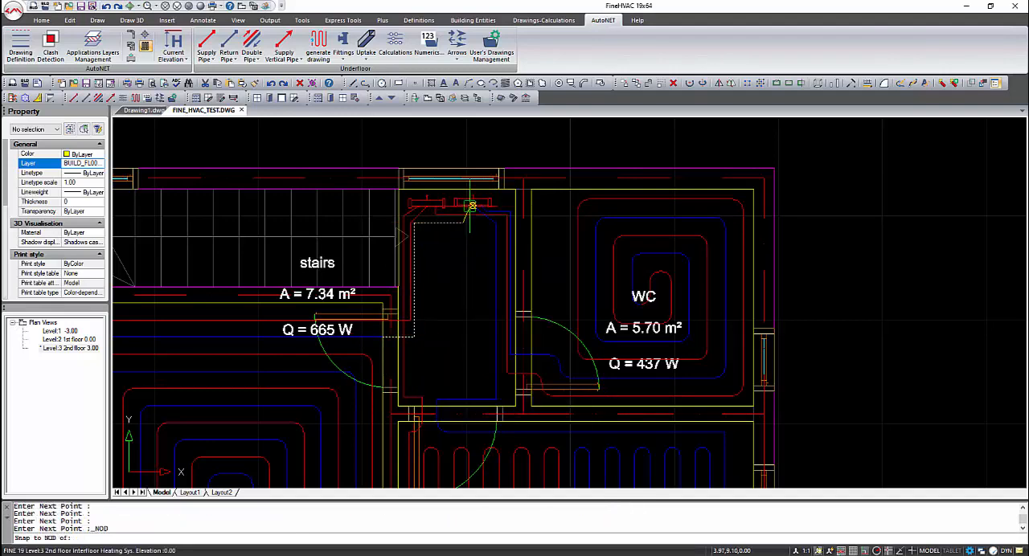
pyautogui.click(473, 205)
pyautogui.rightClick(474, 208)
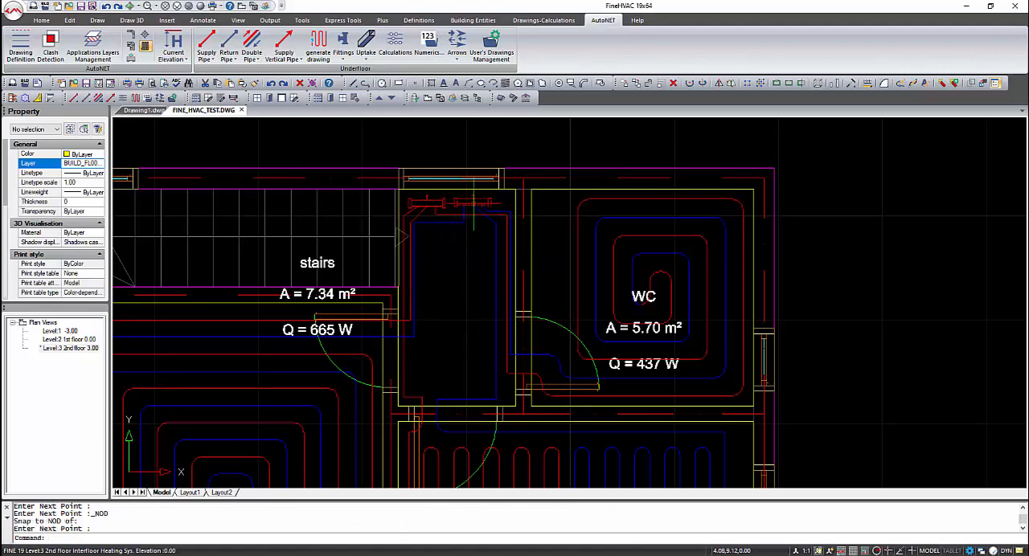
# - Draw a short return pipe from the wall-side node of the collector nearest the WC
pyautogui.rightClick(474, 203)
pyautogui.keyDown('shift'); pyautogui.rightClick(472, 201); pyautogui.keyUp('shift')
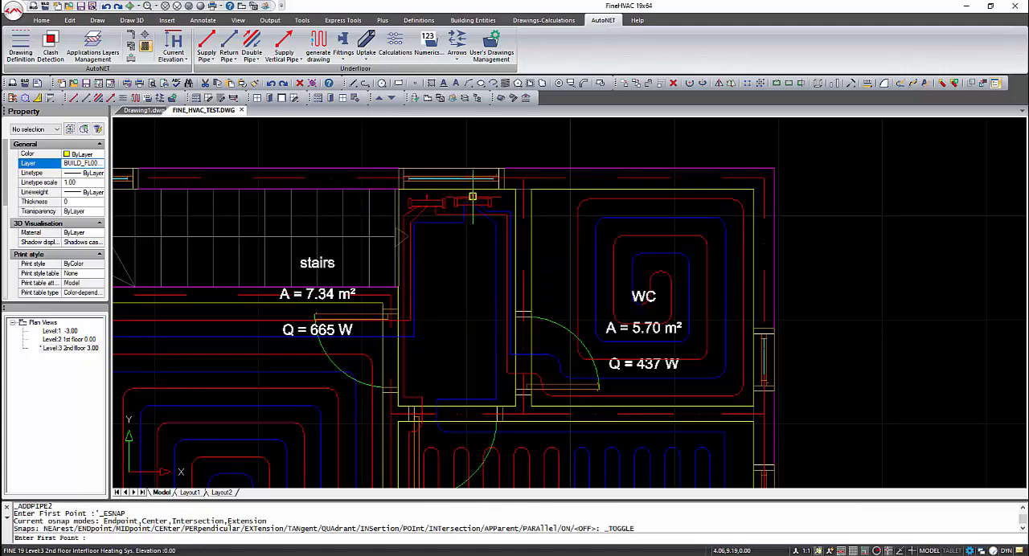
pyautogui.click(515, 357)
pyautogui.click(473, 195)
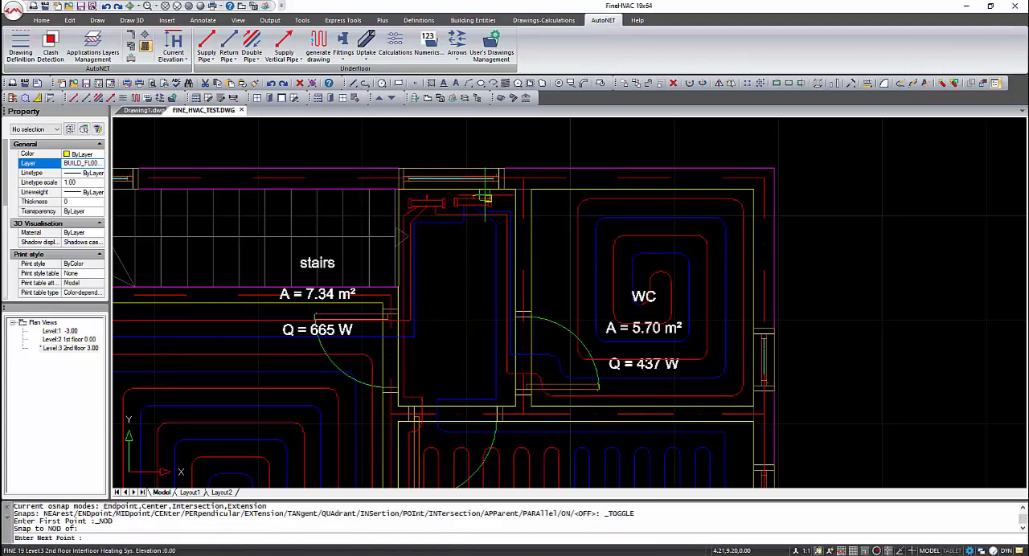
pyautogui.press('F3')
pyautogui.rightClick(446, 196)
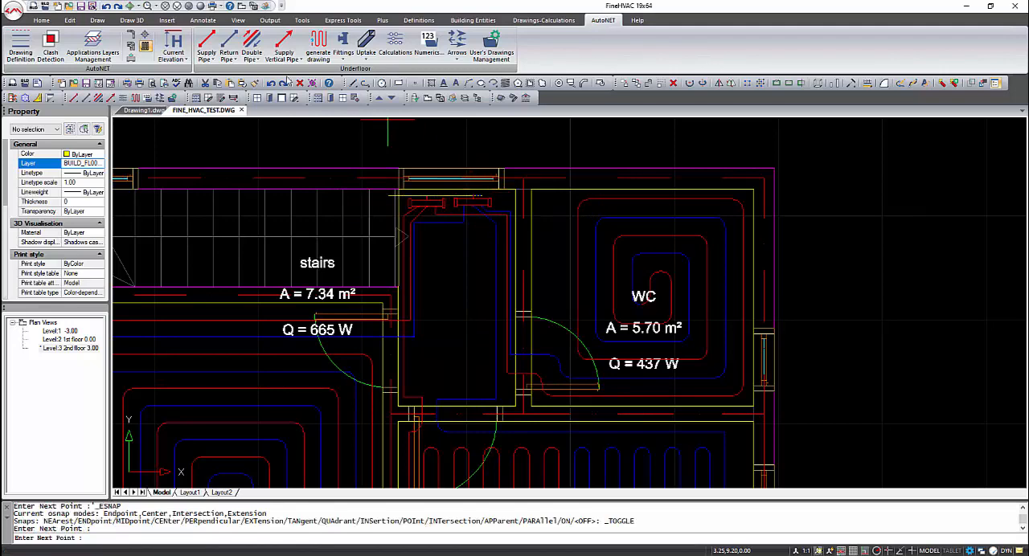
# - Draw a short supply pipe from the wall-side node of the collector nearest the stairs
pyautogui.click(229, 43)
pyautogui.keyDown('shift'); pyautogui.rightClick(451, 209); pyautogui.keyUp('shift')
pyautogui.click(474, 358)
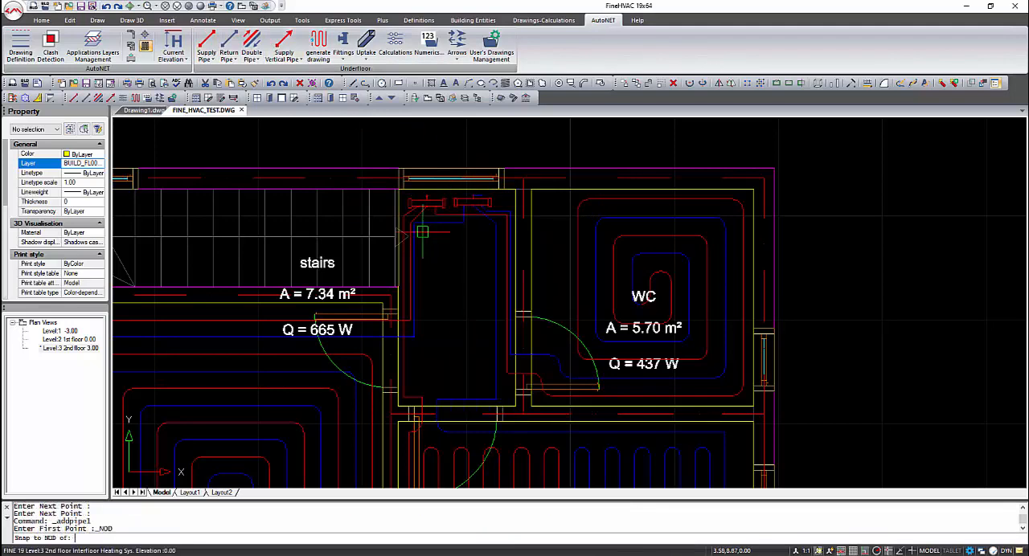
pyautogui.click(427, 195)
pyautogui.click(440, 195)
pyautogui.rightClick(442, 196)
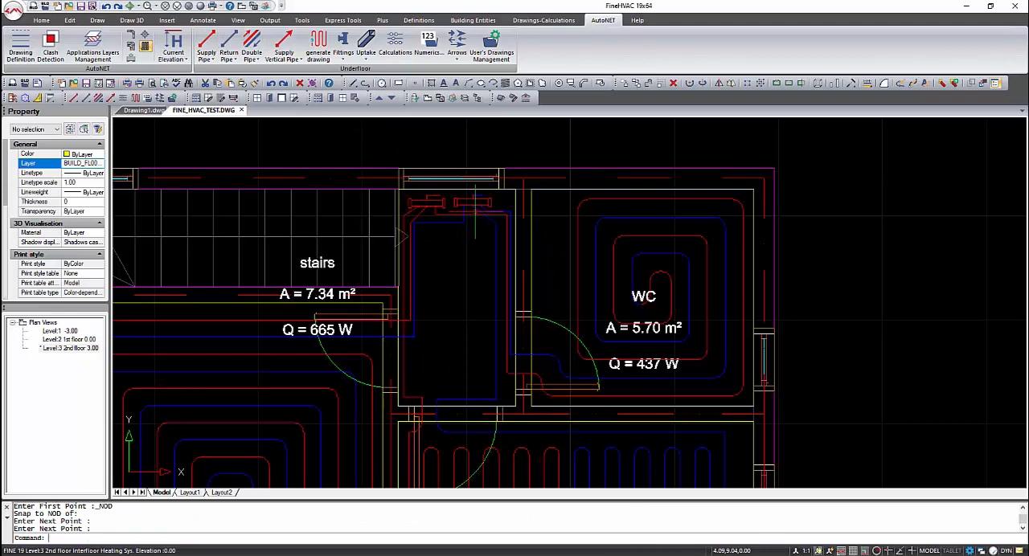
# - Place a vertical supply pipe beside the collector nearest the stairs, with heights from -3 to 3
pyautogui.click(296, 49)
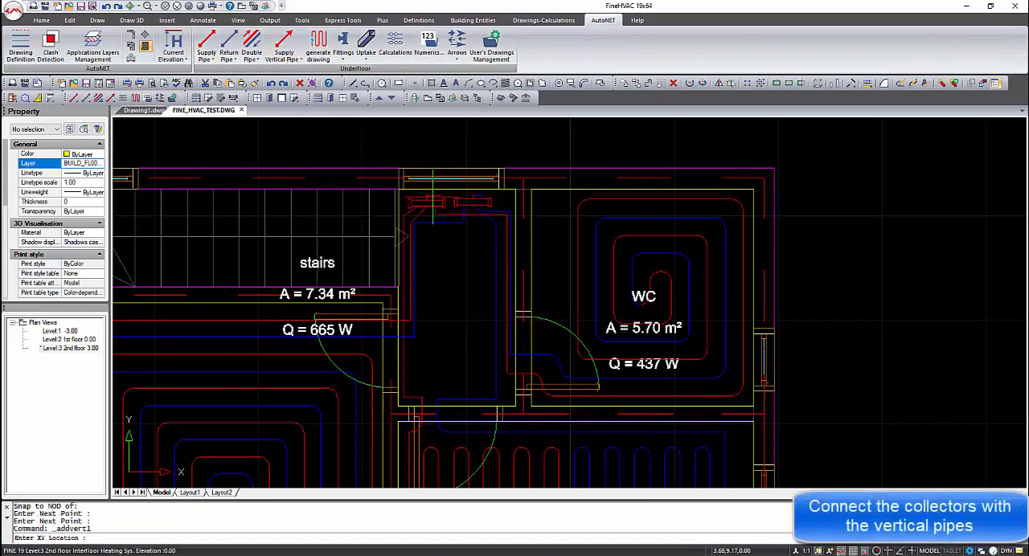
pyautogui.press('F3')
pyautogui.click(448, 200)
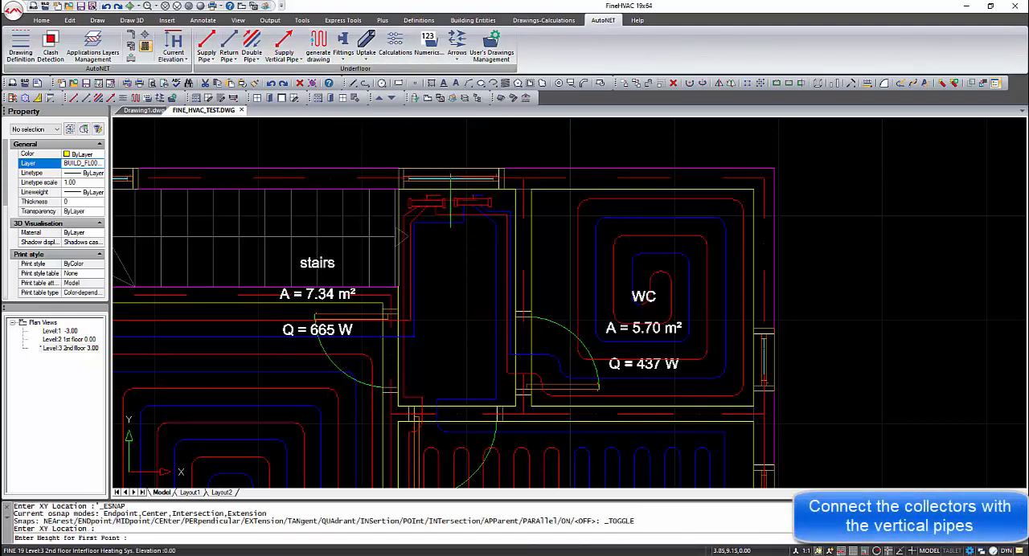
pyautogui.write('-3')
pyautogui.press('Return')
pyautogui.write('3')
pyautogui.press('Return')
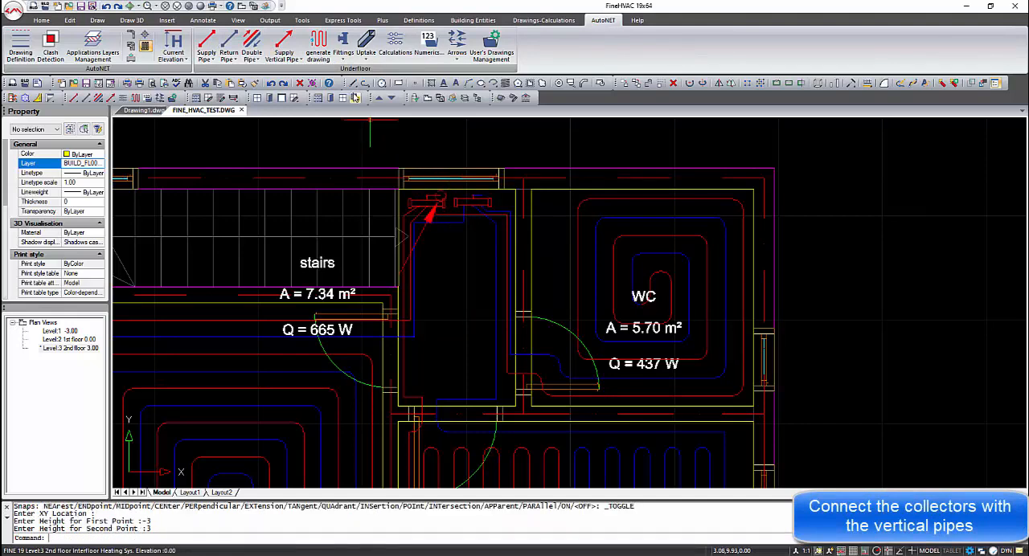
# - Place a vertical return pipe at the return stub of the collector nearest the WC, with heights from -3 to 3
pyautogui.click(283, 47)
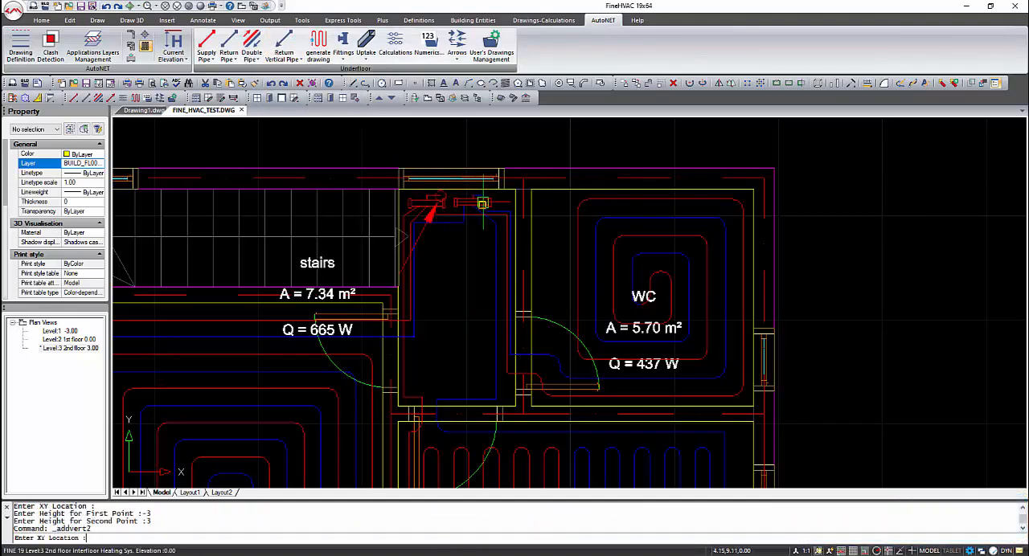
pyautogui.click(482, 198)
pyautogui.write('-3')
pyautogui.press('Return')
pyautogui.write('3')
pyautogui.press('Return')
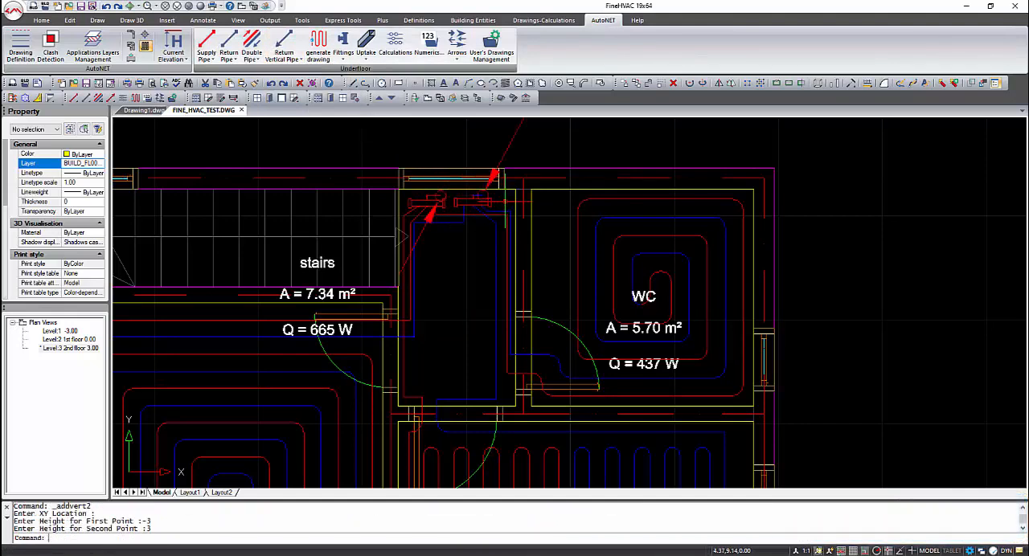
# - Switch the active plan view to Level 2, 1st floor 0.00
pyautogui.scroll(-2, 504, 202)
pyautogui.scroll(-3, 531, 179)
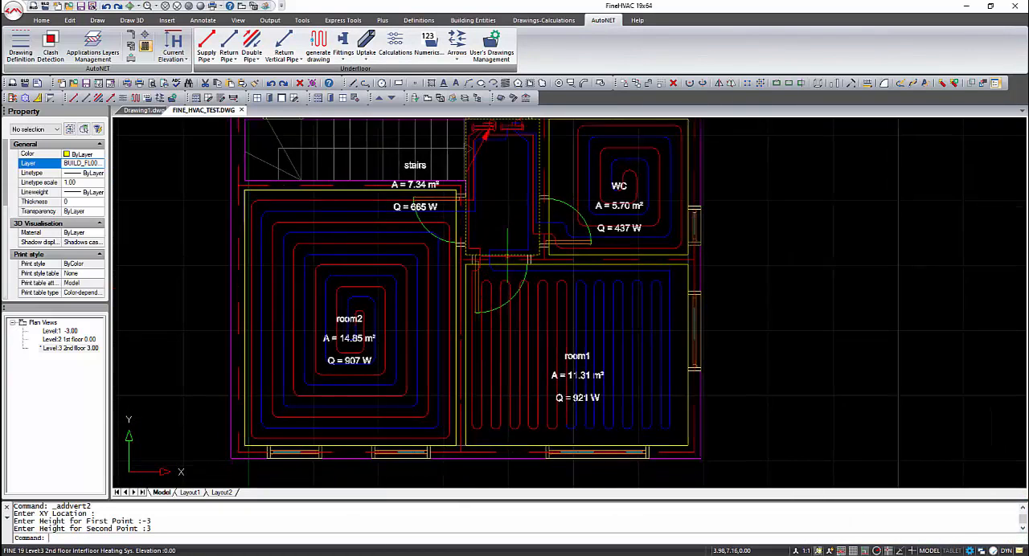
pyautogui.doubleClick(69, 340)
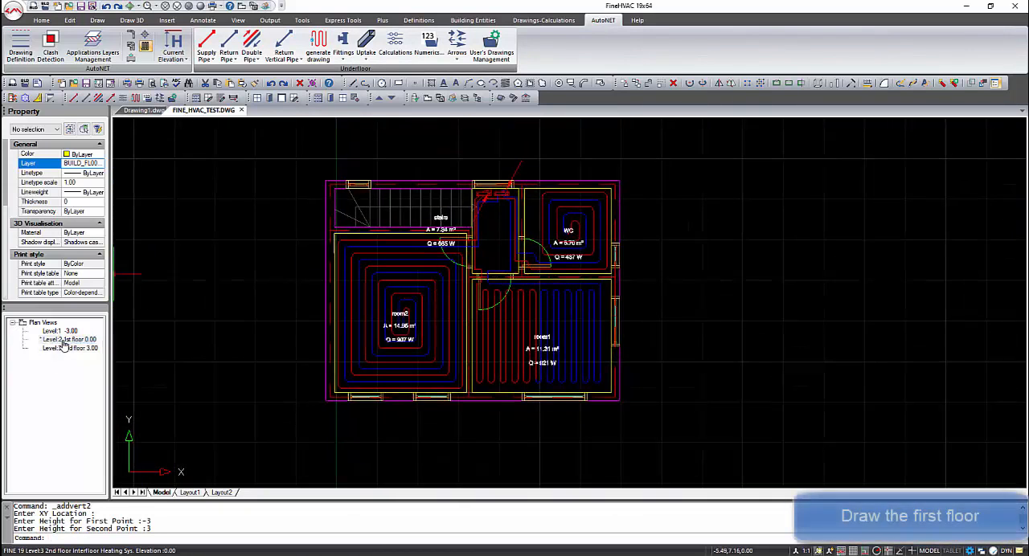
pyautogui.scroll(-3, 483, 326)
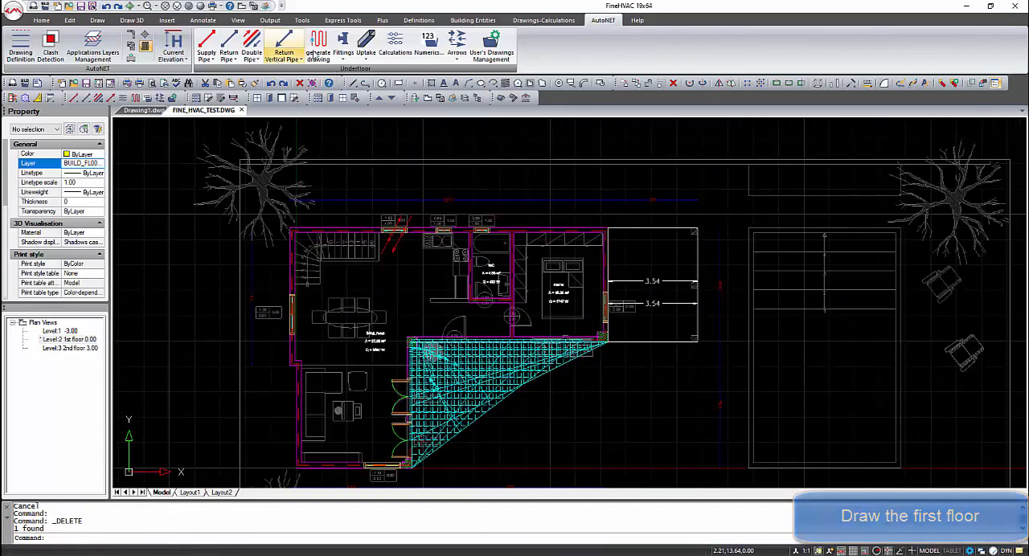
# - Start a polyline at the living room's lower-left inner corner and trace the lower wall and the terrace-door wall up to the column corner
pyautogui.write('pl')
pyautogui.press('Return')
pyautogui.scroll(5, 303, 468)
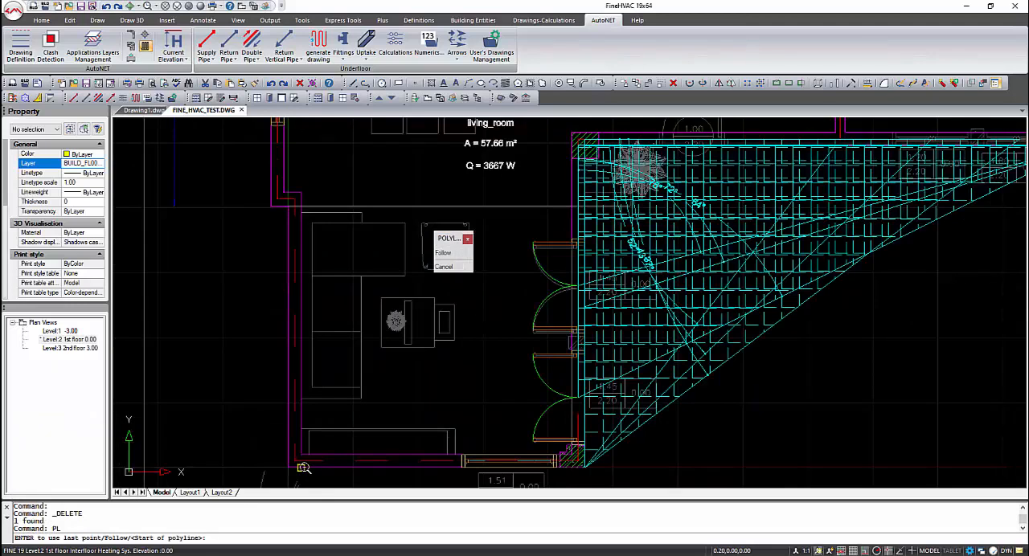
pyautogui.click(301, 456)
pyautogui.scroll(4, 563, 457)
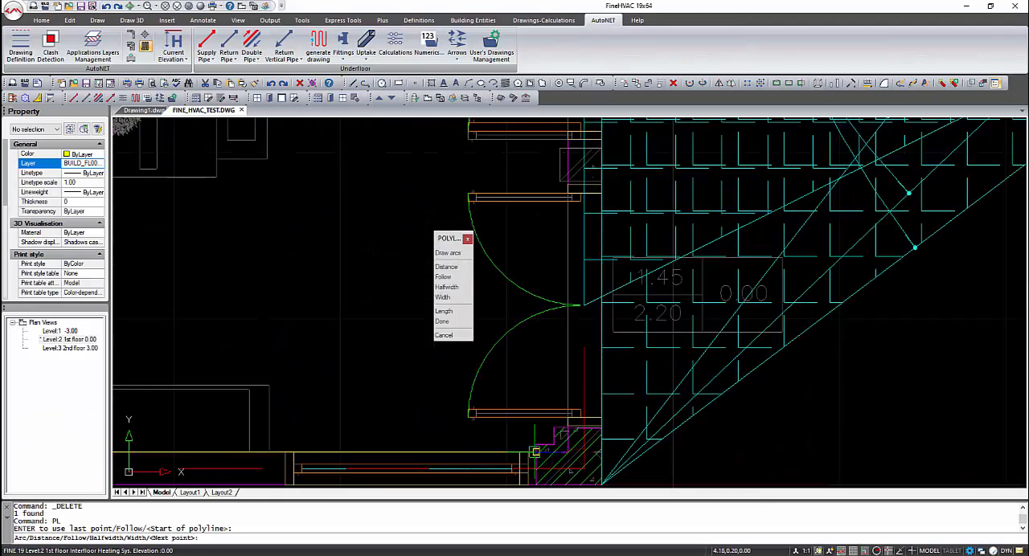
pyautogui.click(564, 454)
pyautogui.moveTo(549, 298); pyautogui.dragTo(539, 404, button='middle')
pyautogui.scroll(-4, 538, 404)
pyautogui.scroll(4, 549, 156)
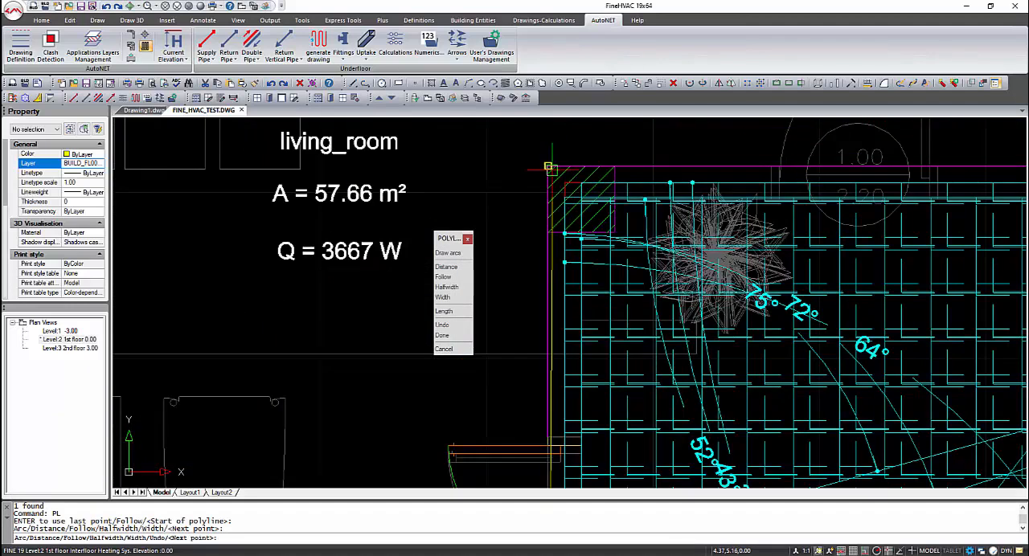
pyautogui.click(549, 169)
# - Continue the living room polyline along the entrance wall, up rooma's wall and around the WC to the kitchen's corner at the exterior wall
pyautogui.moveTo(751, 195); pyautogui.dragTo(627, 259, button='middle')
pyautogui.scroll(-4, 627, 259)
pyautogui.scroll(6, 822, 247)
pyautogui.click(784, 259)
pyautogui.moveTo(784, 175); pyautogui.dragTo(775, 291, button='middle')
pyautogui.scroll(-4, 775, 292)
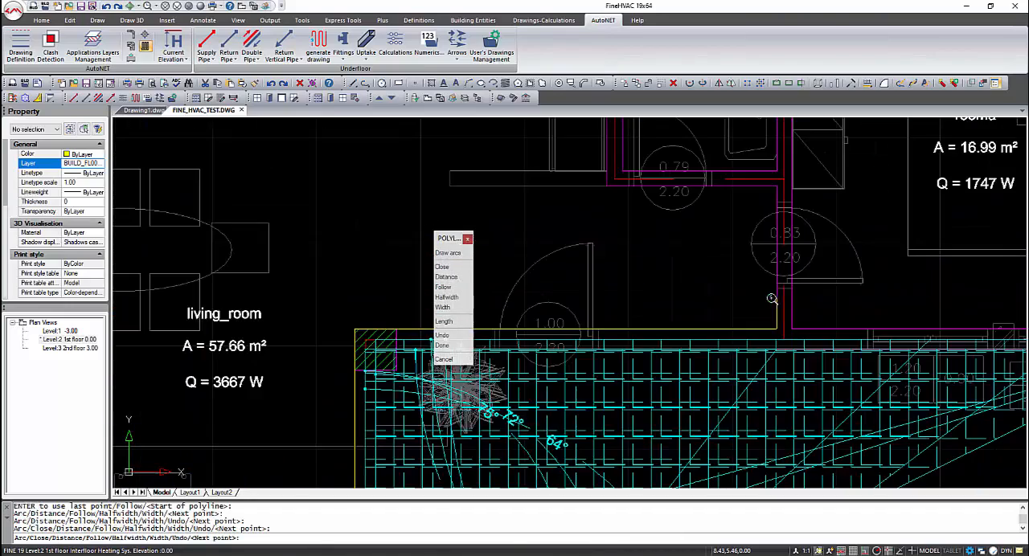
pyautogui.click(776, 192)
pyautogui.click(609, 189)
pyautogui.moveTo(619, 243); pyautogui.dragTo(656, 407, button='middle')
pyautogui.scroll(-2, 656, 407)
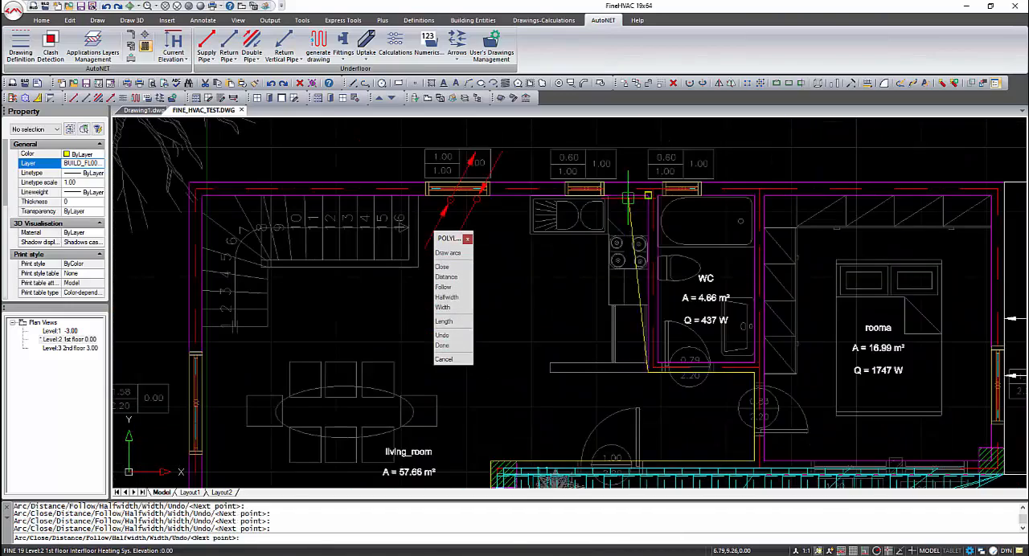
pyautogui.click(645, 198)
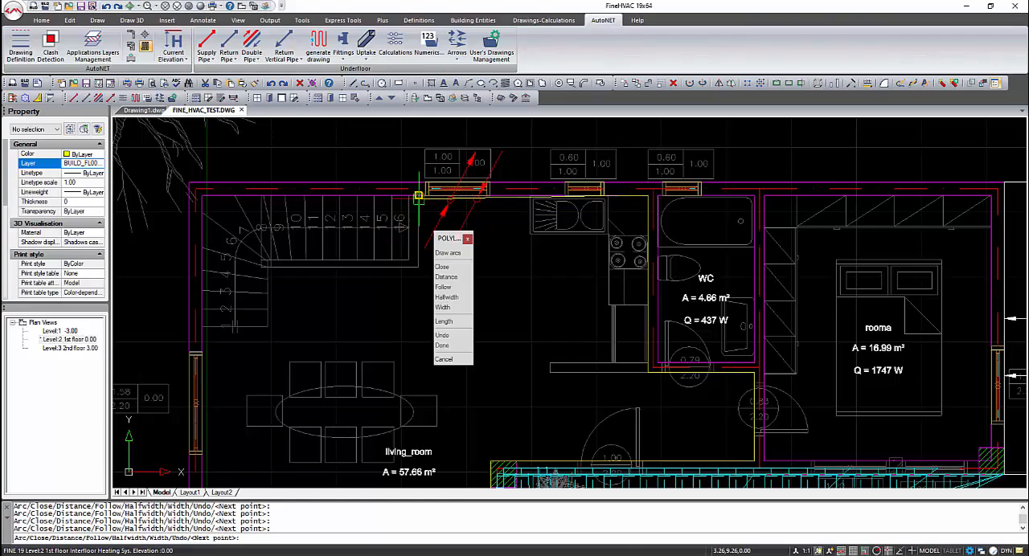
# - Trace the living room polyline along the kitchen's exterior wall, around the stairs and down to the outer wall's jog, and close it
pyautogui.click(418, 195)
pyautogui.click(418, 263)
pyautogui.click(271, 262)
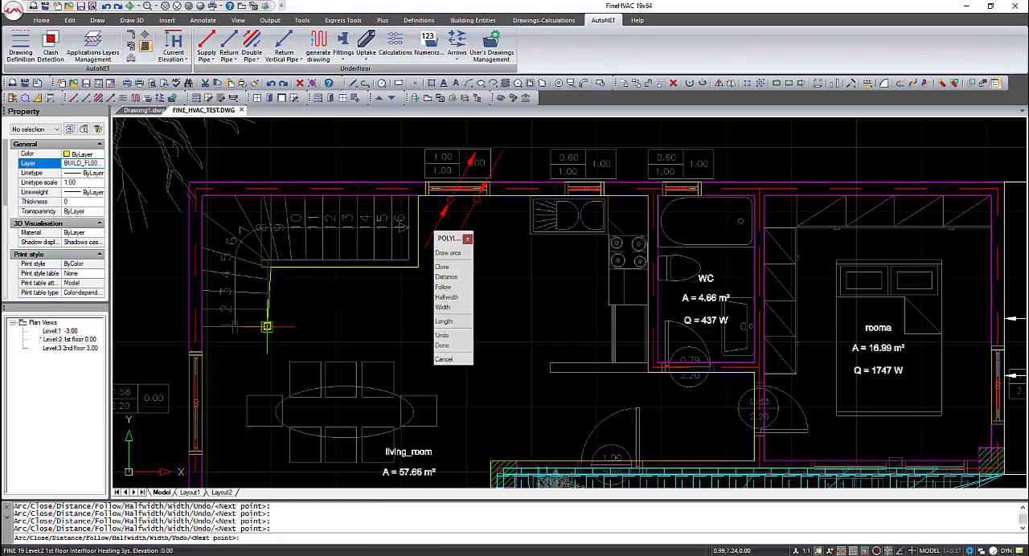
pyautogui.click(207, 327)
pyautogui.scroll(-2, 248, 405)
pyautogui.moveTo(248, 406); pyautogui.dragTo(228, 227, button='middle')
pyautogui.scroll(4, 212, 280)
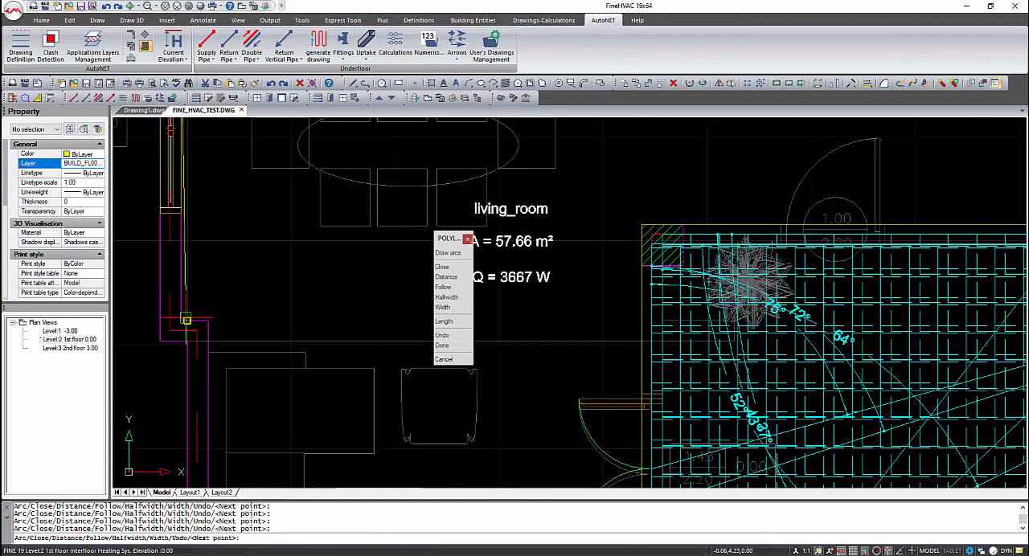
pyautogui.click(185, 320)
pyautogui.scroll(-4, 208, 321)
pyautogui.rightClick(263, 315)
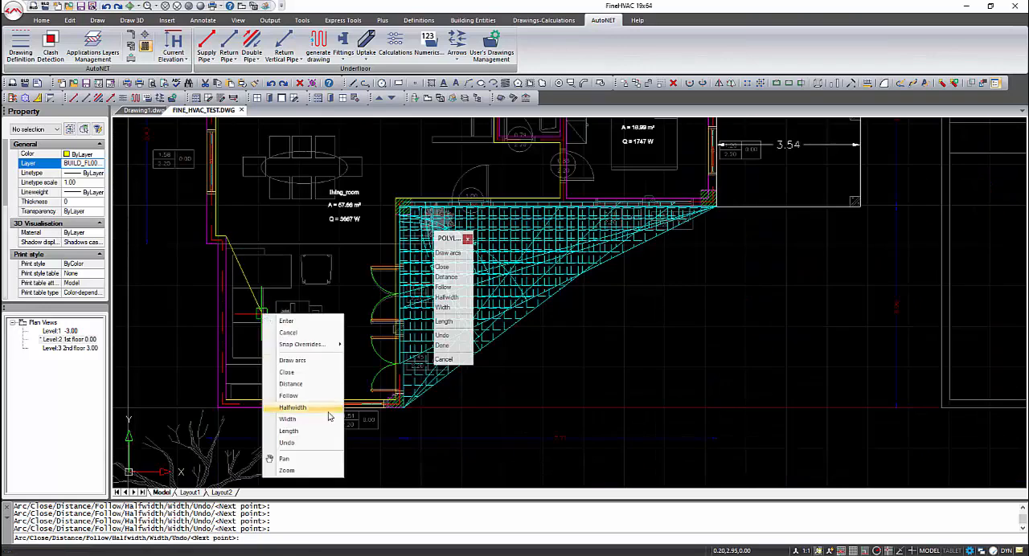
pyautogui.click(287, 373)
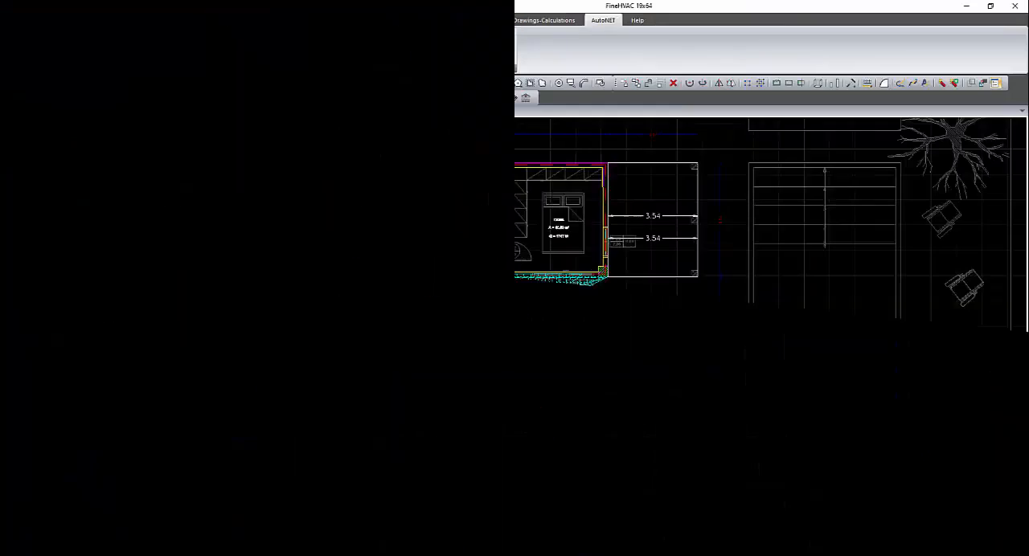
# - Generate a Bifilar pipe layout in the first-floor WC, with input and output points on the kitchen-side wall and the default distances and radius
pyautogui.click(326, 49)
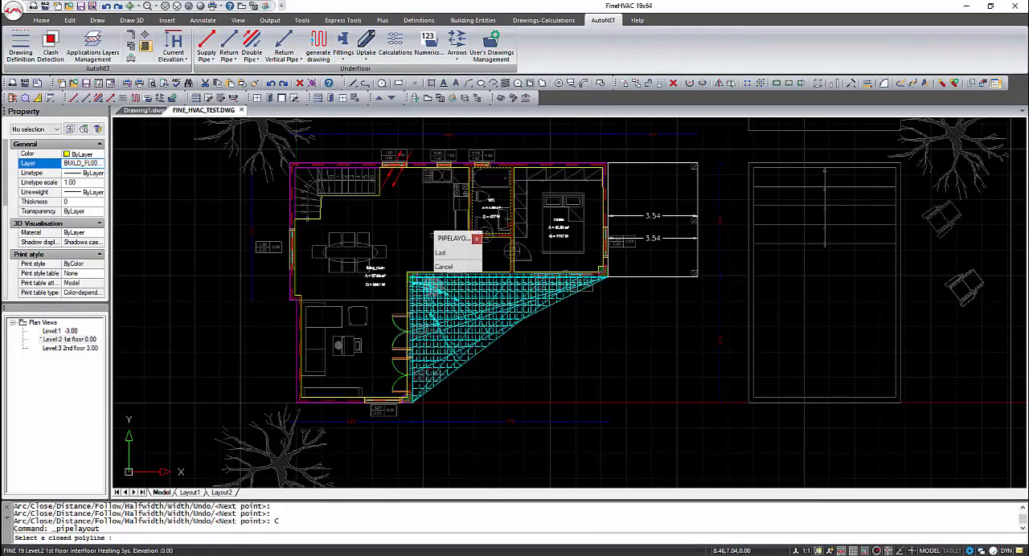
pyautogui.click(511, 224)
pyautogui.click(445, 252)
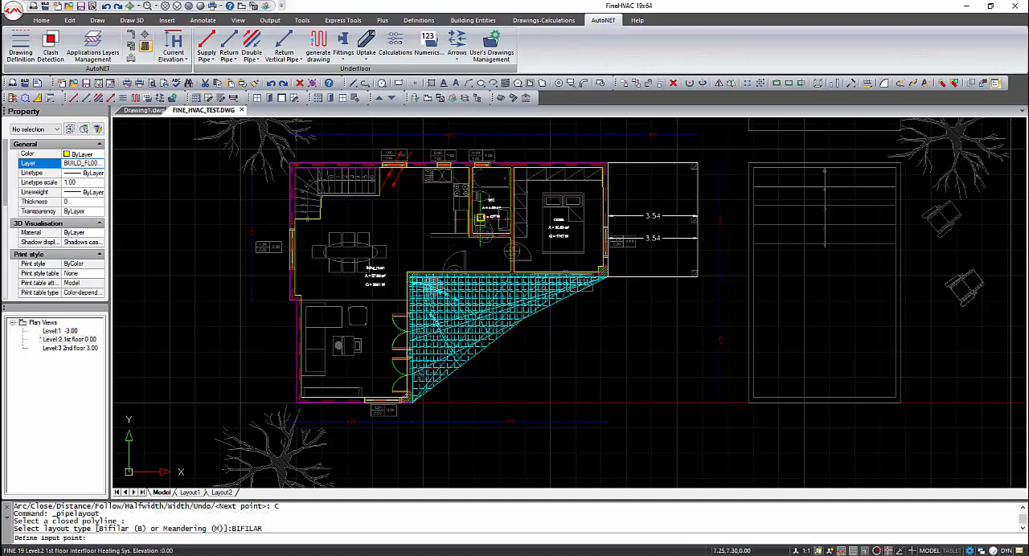
pyautogui.scroll(4, 463, 239)
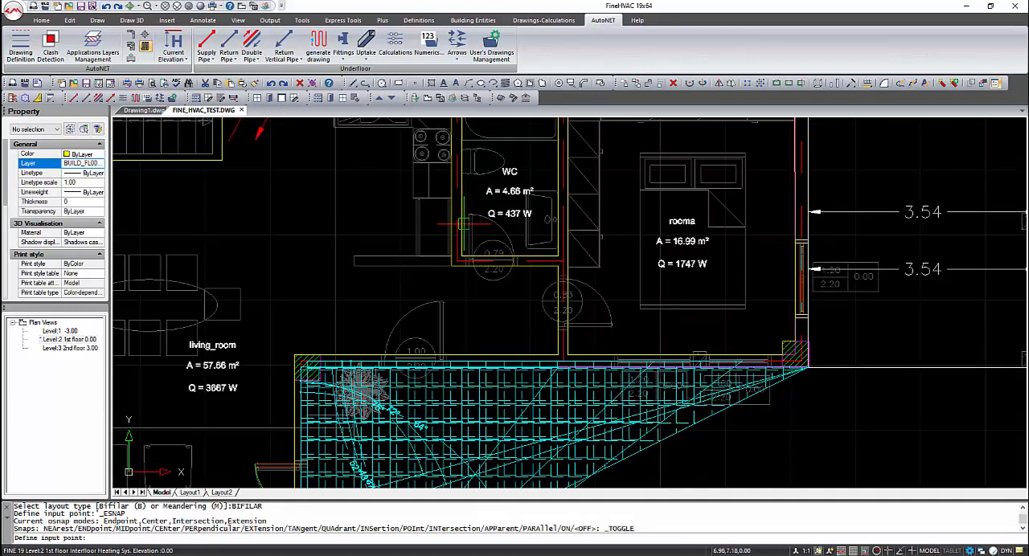
pyautogui.click(462, 242)
pyautogui.click(463, 227)
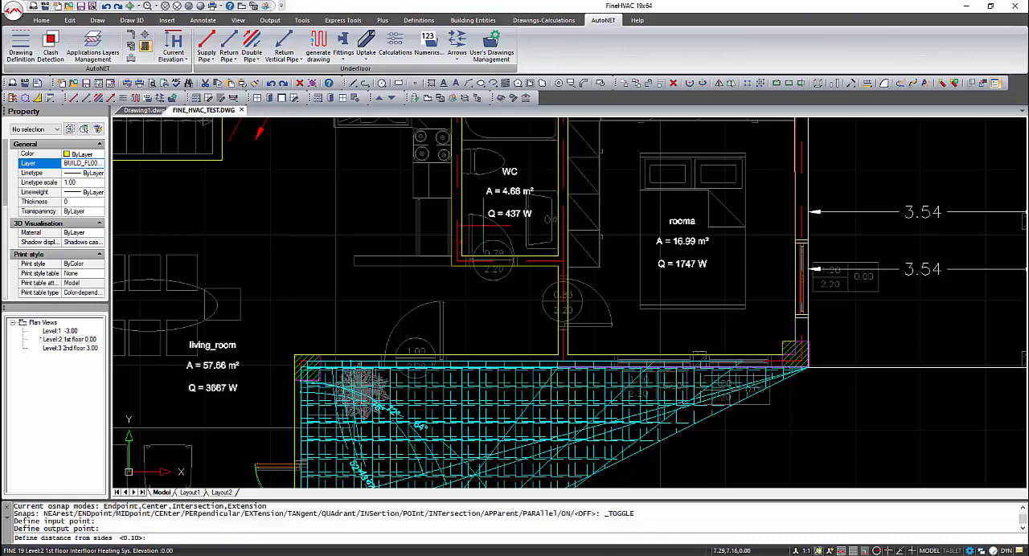
pyautogui.press('Return')
# - Generate a Bifilar pipe layout in rooma, with input and output points on the hallway-side wall by the door and the default distances and radius
pyautogui.press('Return')
pyautogui.press('Return')
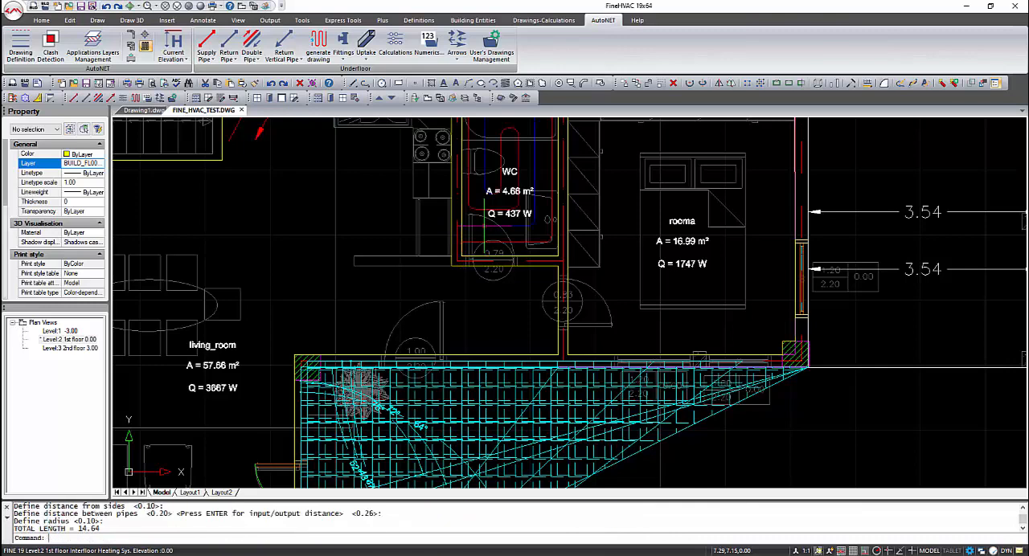
pyautogui.moveTo(610, 241); pyautogui.dragTo(434, 310, button='middle')
pyautogui.press('Return')
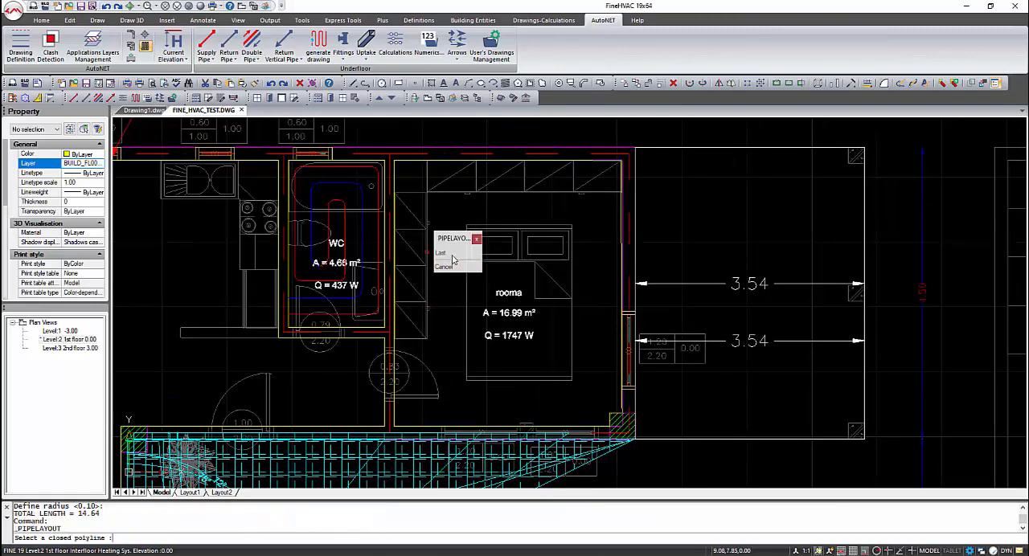
pyautogui.click(395, 323)
pyautogui.click(456, 254)
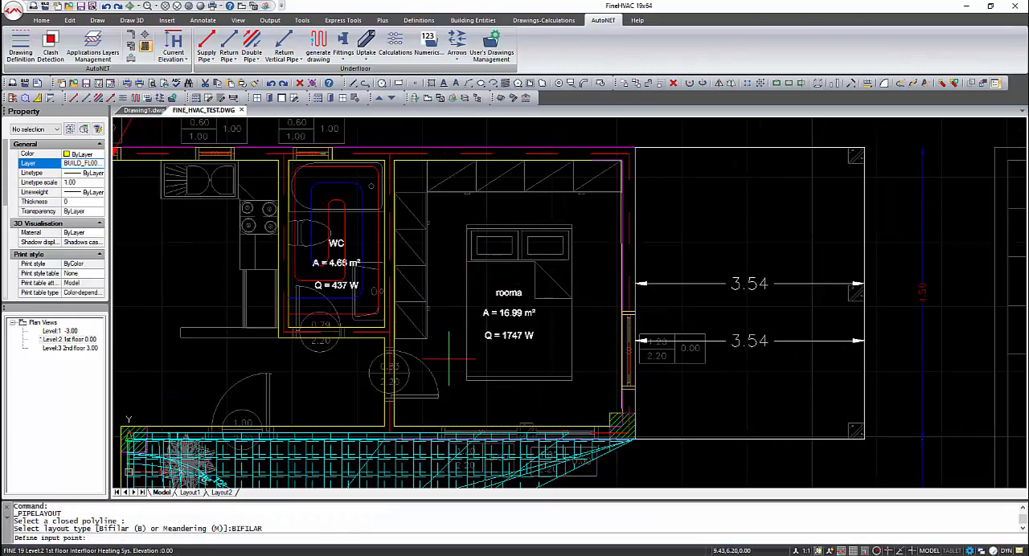
pyautogui.click(394, 395)
pyautogui.click(394, 375)
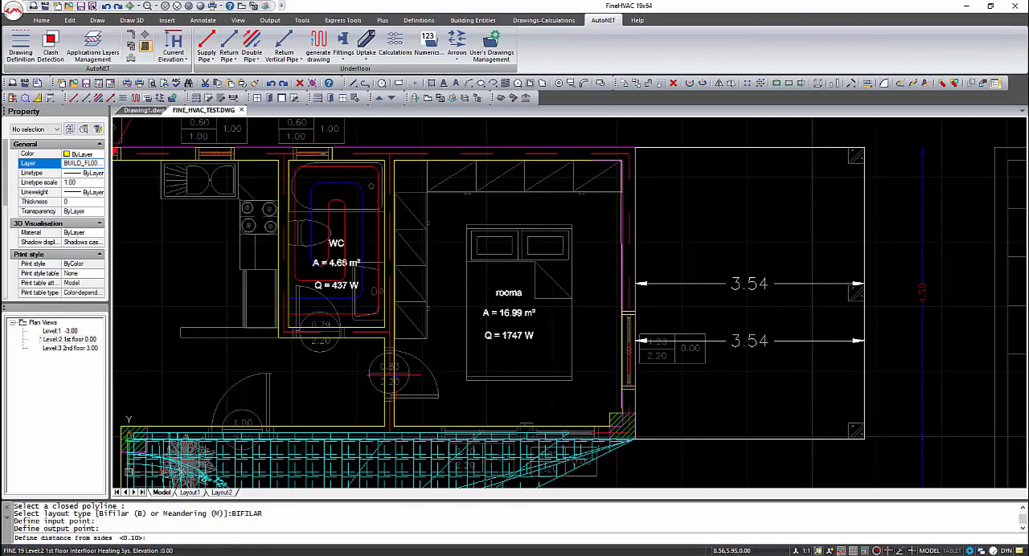
pyautogui.press('Return')
pyautogui.press('Return')
pyautogui.press('Return')
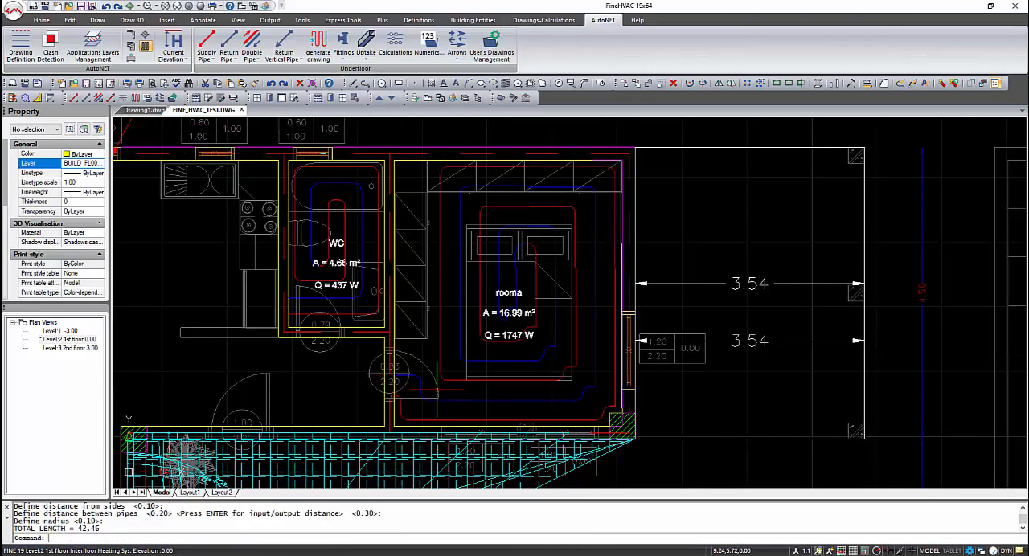
# - Try to generate a Bifilar pipe layout from the living room's closed polyline
pyautogui.scroll(-2, 336, 369)
pyautogui.moveTo(265, 361); pyautogui.dragTo(462, 290, button='middle')
pyautogui.click(319, 47)
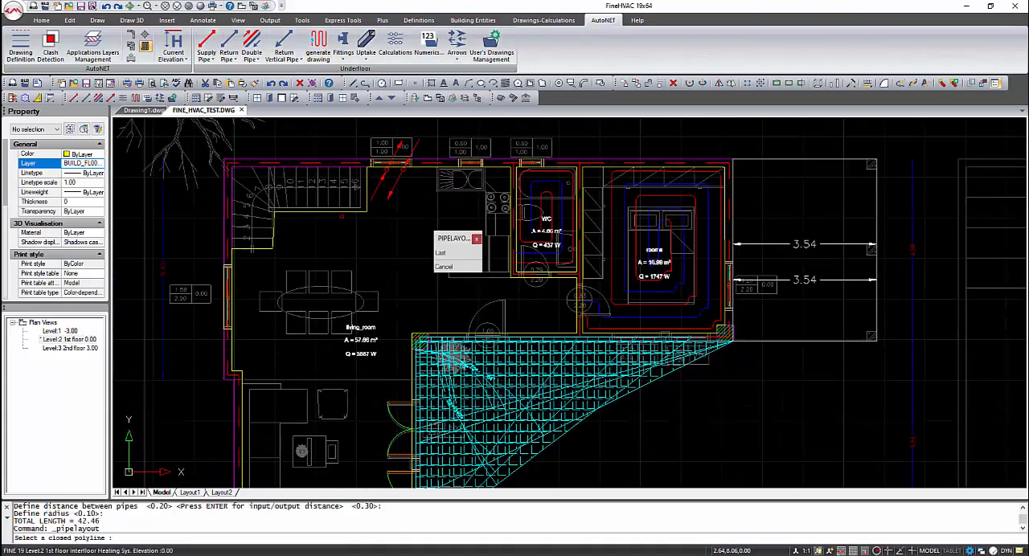
pyautogui.click(361, 213)
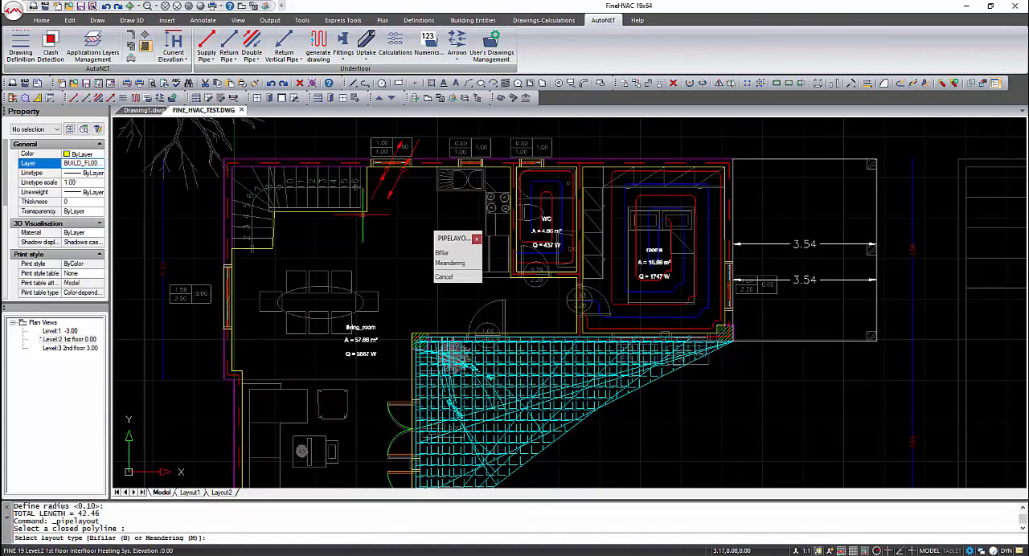
pyautogui.click(442, 252)
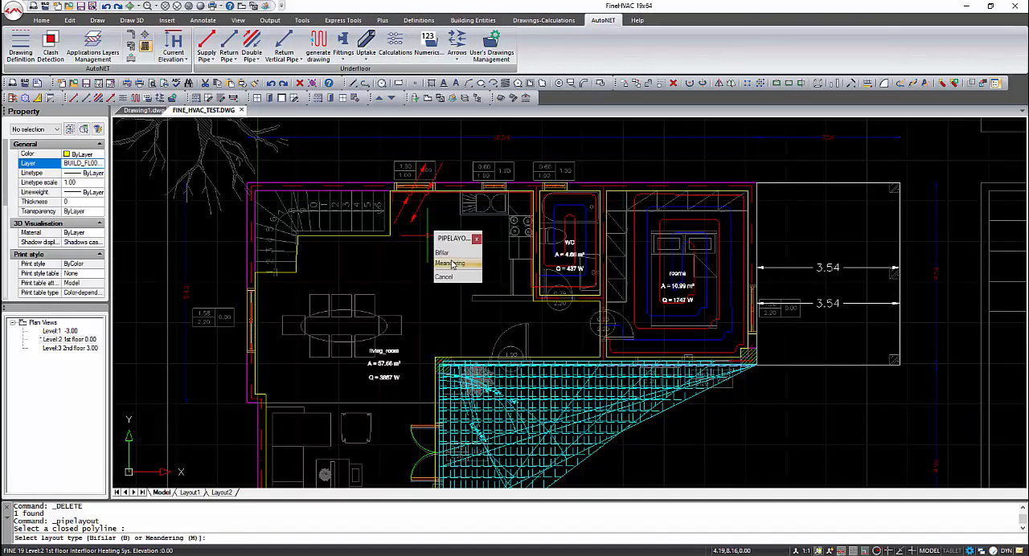
# - Generate a Meandering pipe layout in the living room, starting by the stairs, with 0.4 distance from sides and the default pipe spacing and radius
pyautogui.click(451, 264)
pyautogui.click(390, 241)
pyautogui.click(399, 240)
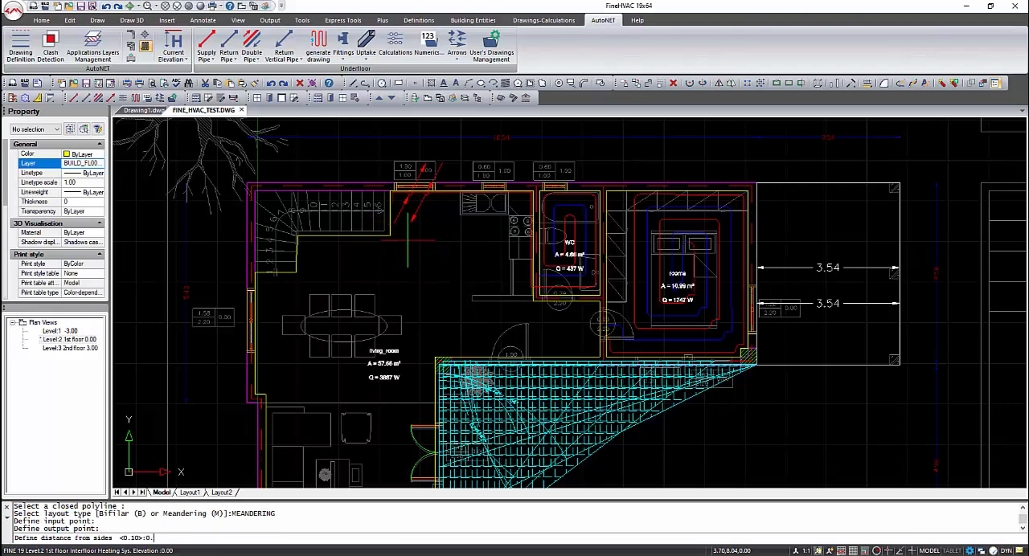
pyautogui.write('0.4')
pyautogui.press('Return')
pyautogui.press('Return')
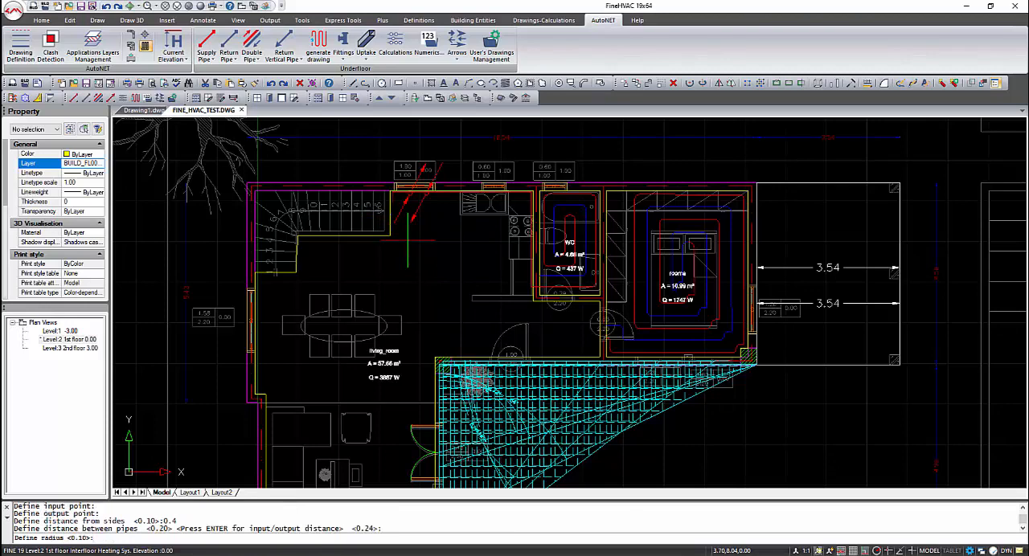
pyautogui.press('Return')
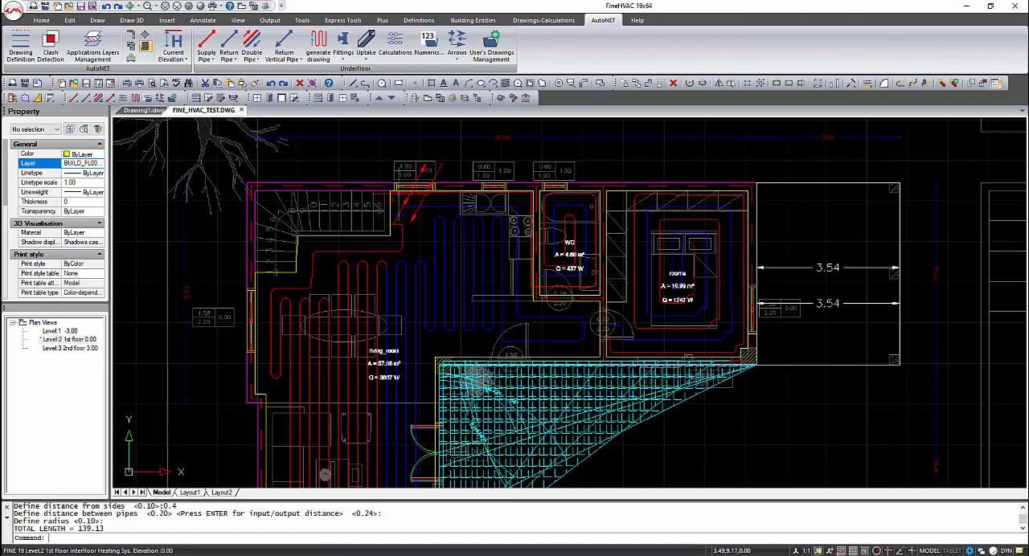
# - Insert two collectors along the kitchen's exterior wall, between the vertical pipes and the sink, at the default angle
pyautogui.press('Delete')
pyautogui.scroll(2, 430, 211)
pyautogui.moveTo(428, 218); pyautogui.dragTo(438, 292, button='middle')
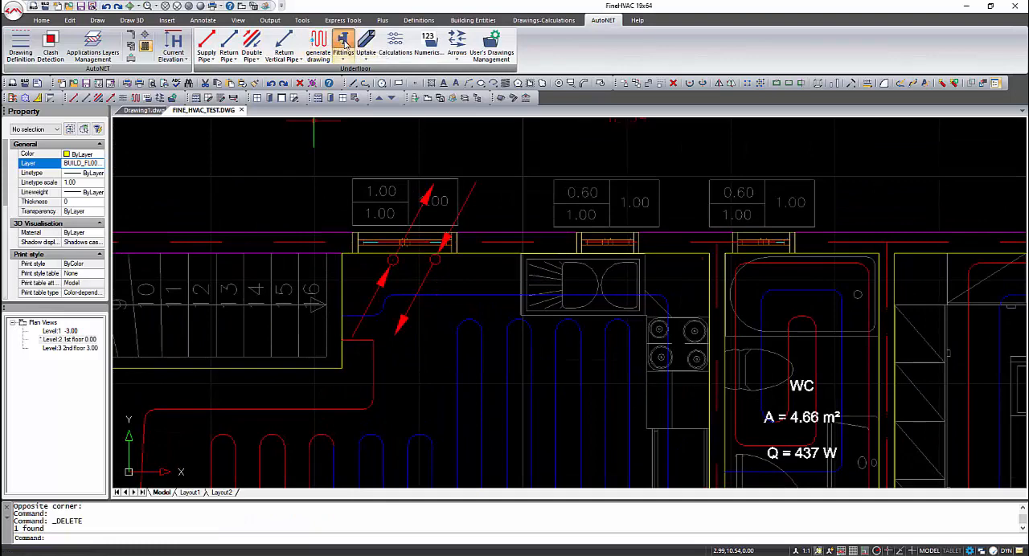
pyautogui.click(344, 42)
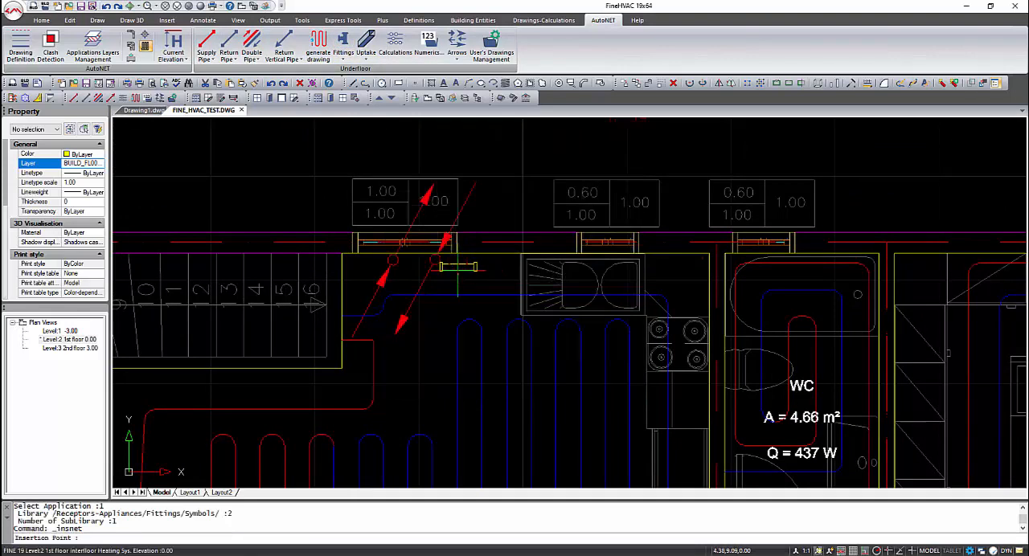
pyautogui.click(464, 252)
pyautogui.press('Return')
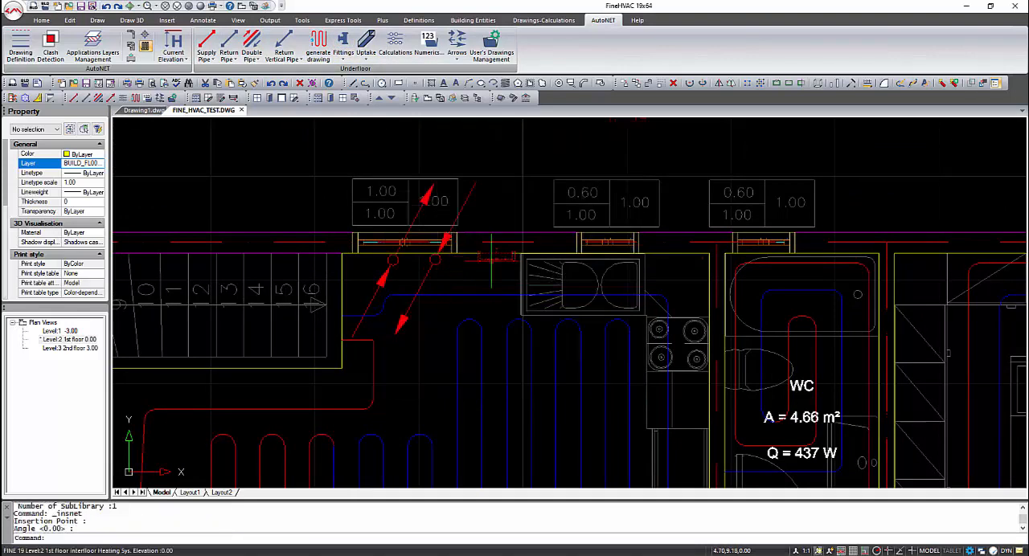
pyautogui.press('Escape')
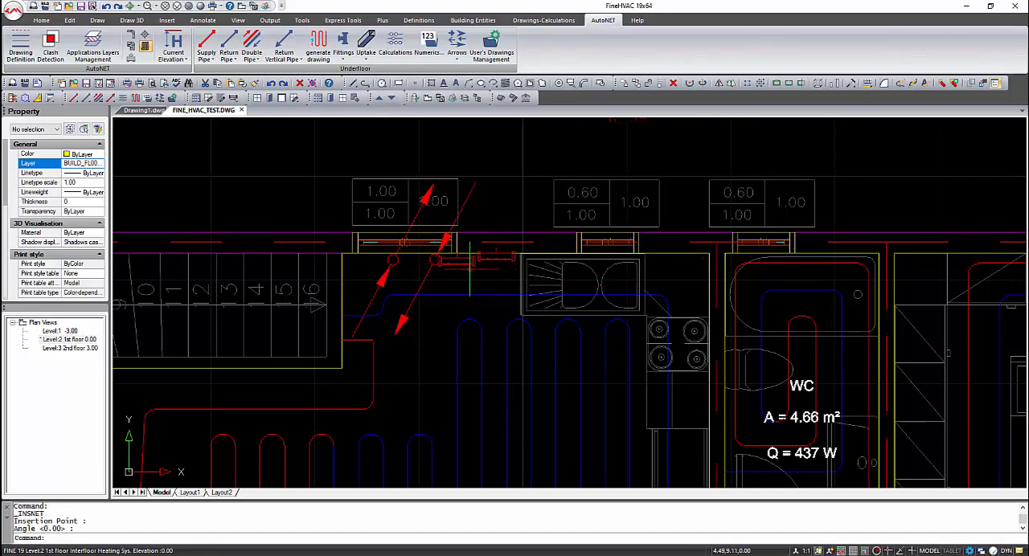
# - Move the collector nearest the sink down into line with the one beside the vertical pipes
pyautogui.click(493, 263)
pyautogui.click(493, 258)
pyautogui.write('m')
pyautogui.press('Return')
pyautogui.click(493, 260)
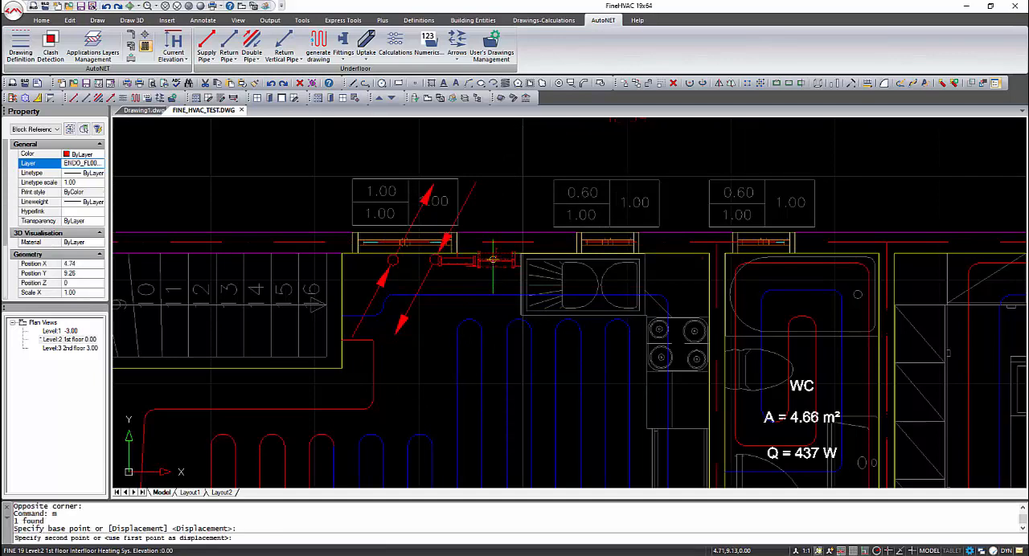
pyautogui.click(493, 266)
# - Draw a supply pipe from the living room layout's red end by the stairs to a node of the collector beside the vertical pipes
pyautogui.click(208, 45)
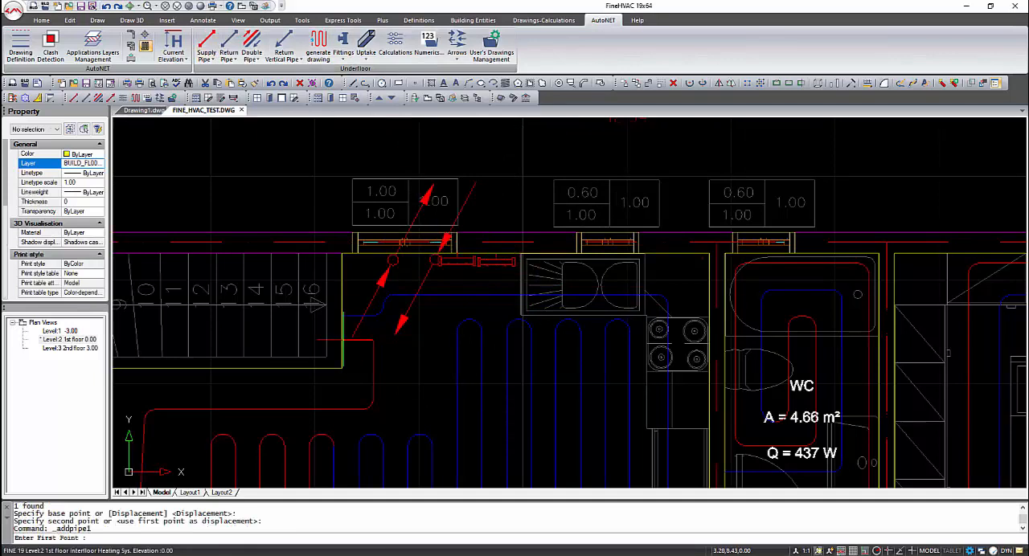
pyautogui.press('F3')
pyautogui.click(343, 339)
pyautogui.press('F3')
pyautogui.click(332, 339)
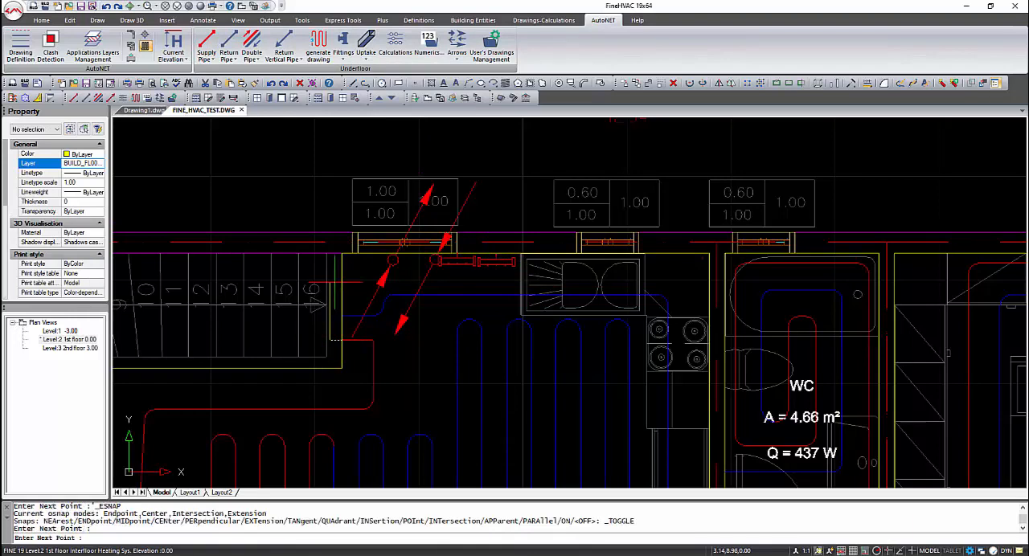
pyautogui.click(331, 283)
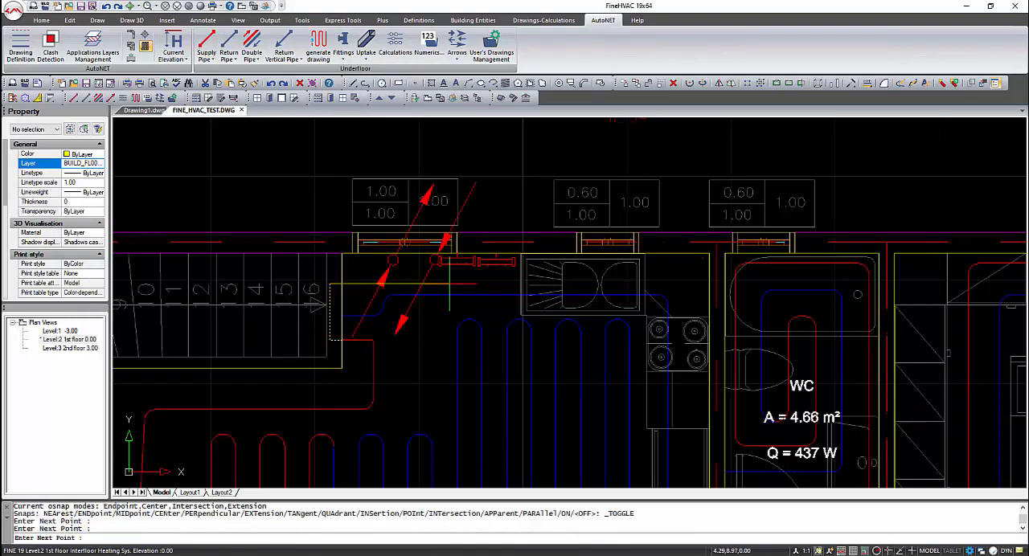
pyautogui.keyDown('shift'); pyautogui.rightClick(448, 283); pyautogui.keyUp('shift')
pyautogui.click(490, 429)
pyautogui.click(448, 283)
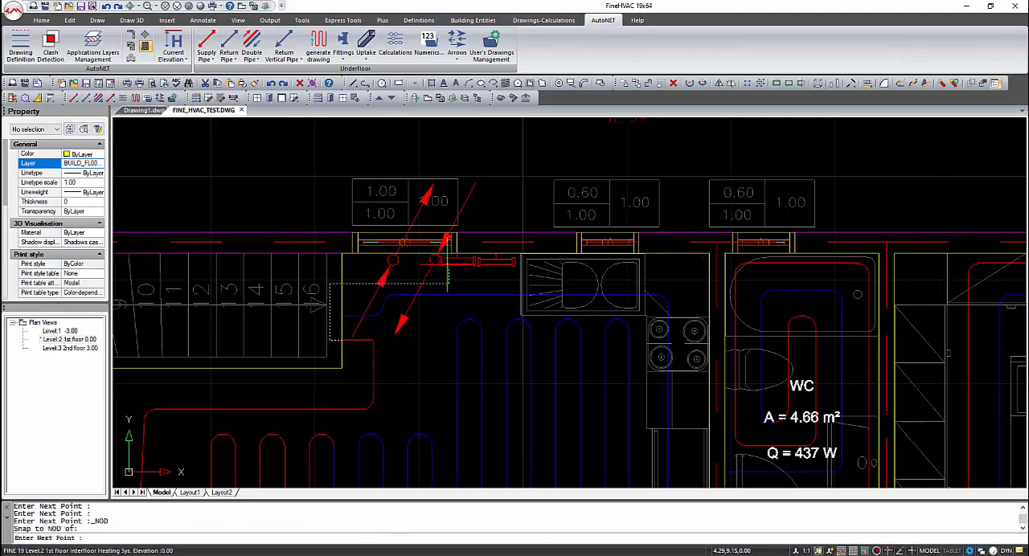
pyautogui.rightClick(451, 266)
# - Draw a supply pipe from the WC layout's red end, up behind the cooker and along the sink, to the collector beside the vertical pipes
pyautogui.rightClick(452, 267)
pyautogui.moveTo(703, 486); pyautogui.dragTo(686, 433, button='middle')
pyautogui.press('F3')
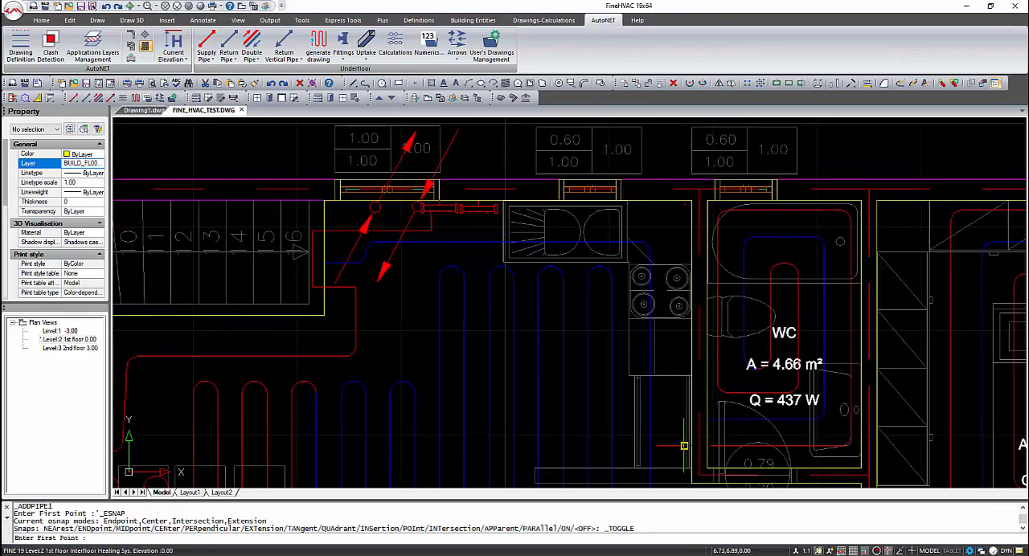
pyautogui.click(686, 446)
pyautogui.press('F3')
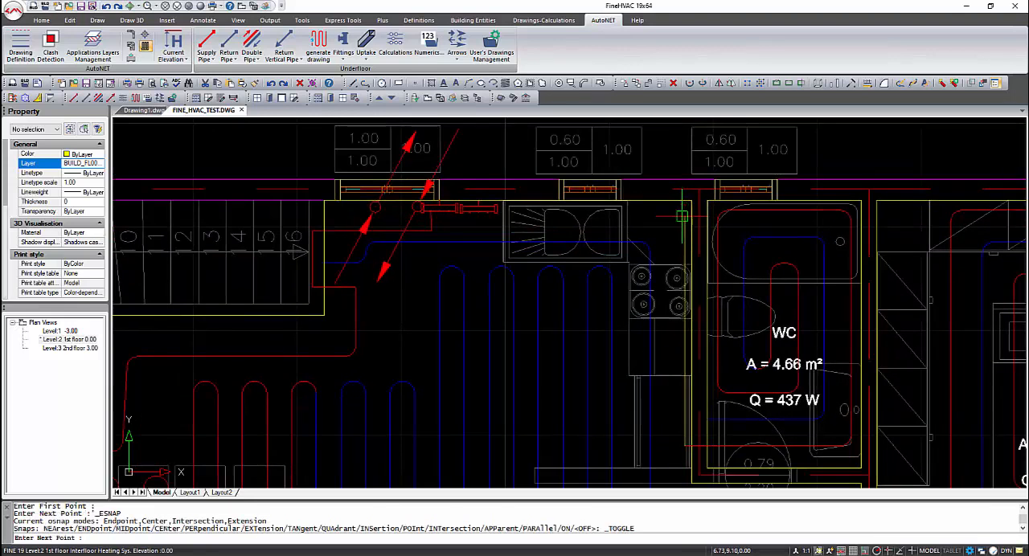
pyautogui.click(663, 435)
pyautogui.click(661, 232)
pyautogui.click(440, 230)
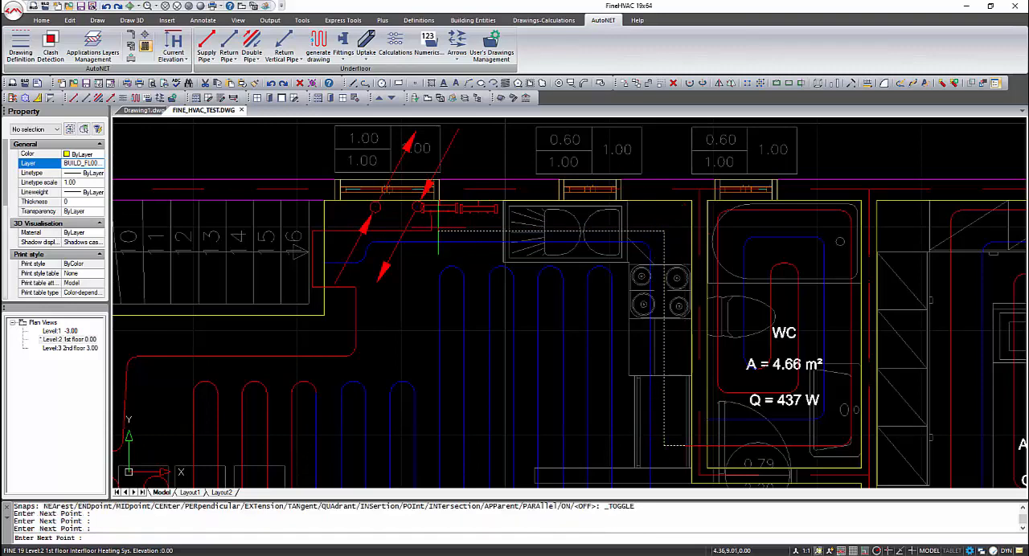
pyautogui.keyDown('shift'); pyautogui.rightClick(439, 219); pyautogui.keyUp('shift')
pyautogui.click(472, 369)
pyautogui.click(439, 210)
pyautogui.rightClick(490, 255)
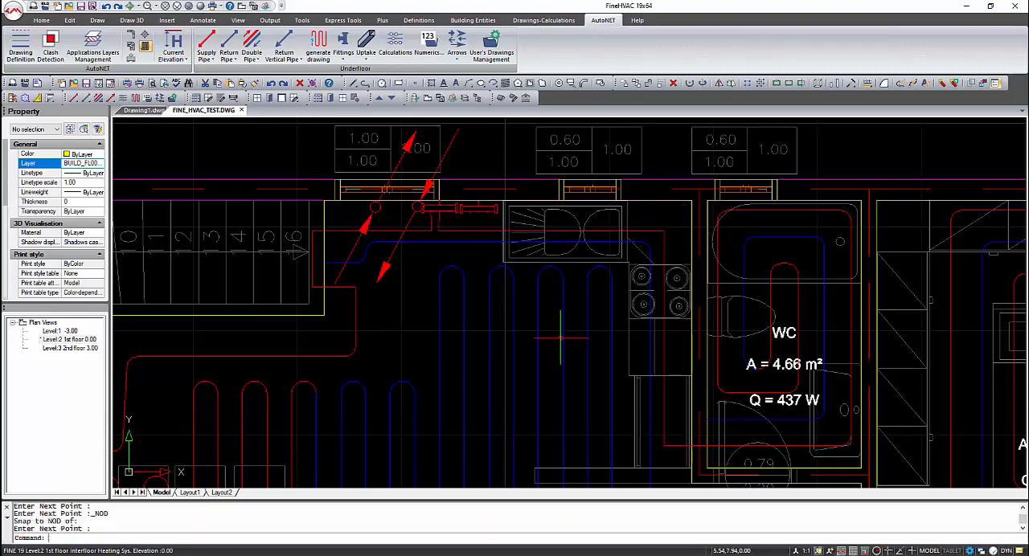
# - Draw a supply pipe from rooma's red end through the hallway, around the WC and along the kitchen, to the collector beside the vertical pipes
pyautogui.scroll(-2, 595, 374)
pyautogui.moveTo(595, 374); pyautogui.dragTo(510, 219, button='middle')
pyautogui.press('Return')
pyautogui.press('F3')
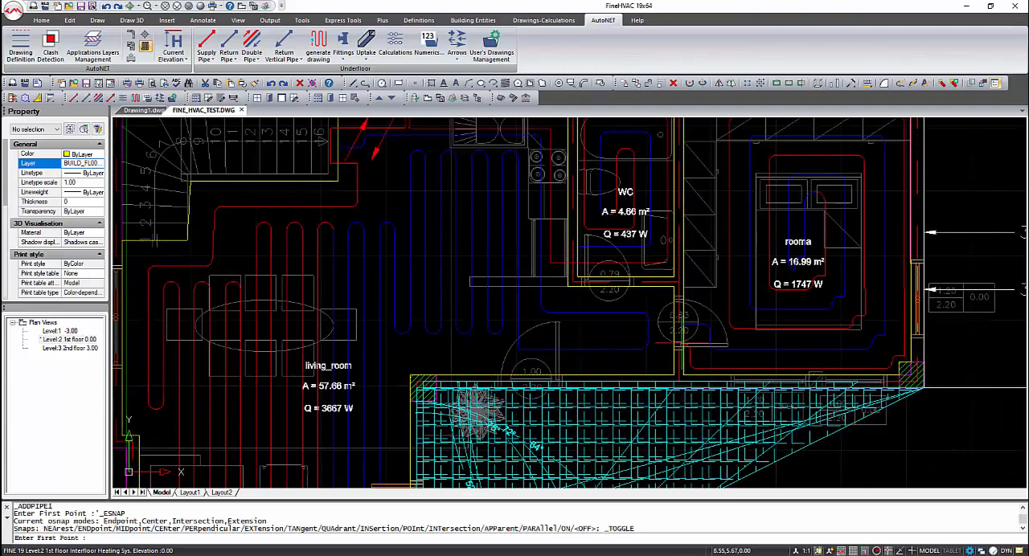
pyautogui.click(677, 346)
pyautogui.press('F3')
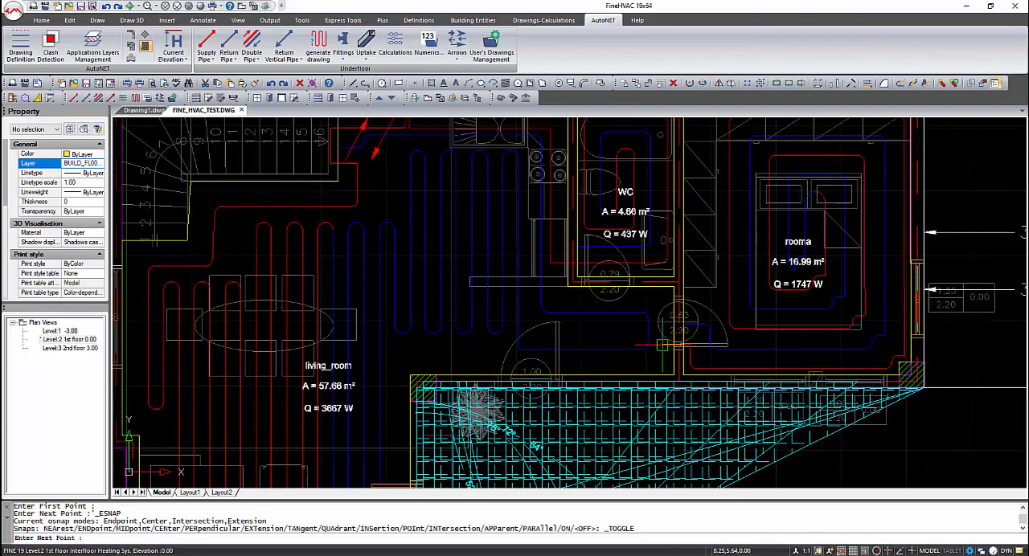
pyautogui.click(662, 345)
pyautogui.click(662, 293)
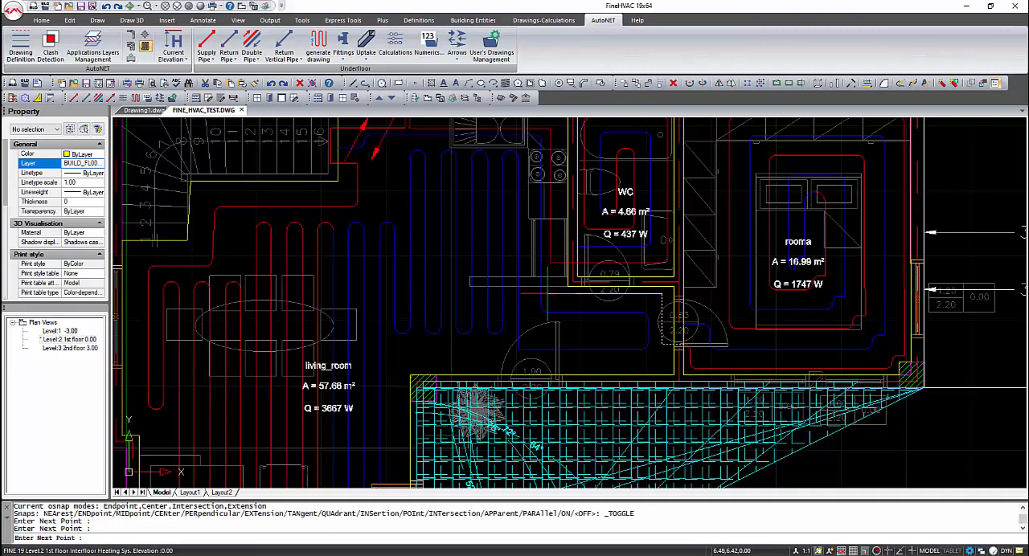
pyautogui.click(548, 294)
pyautogui.moveTo(535, 159); pyautogui.dragTo(544, 338, button='middle')
pyautogui.click(541, 312)
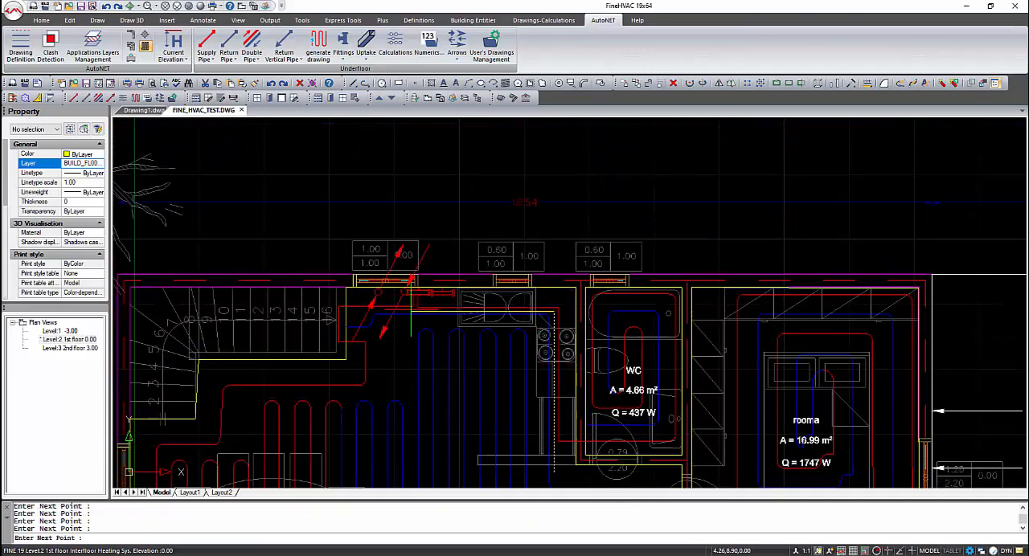
pyautogui.keyDown('shift'); pyautogui.rightClick(418, 312); pyautogui.keyUp('shift')
pyautogui.click(471, 444)
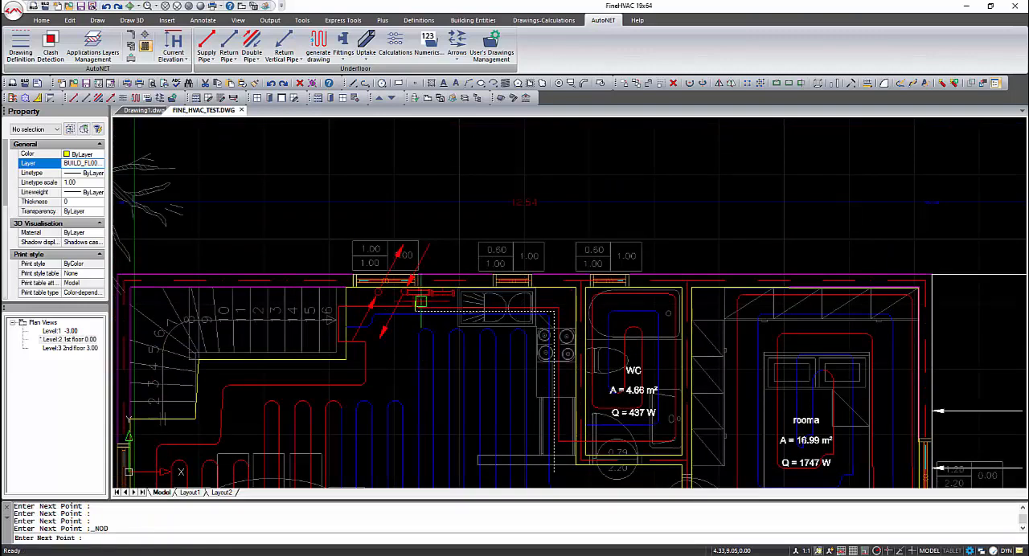
pyautogui.press('Return')
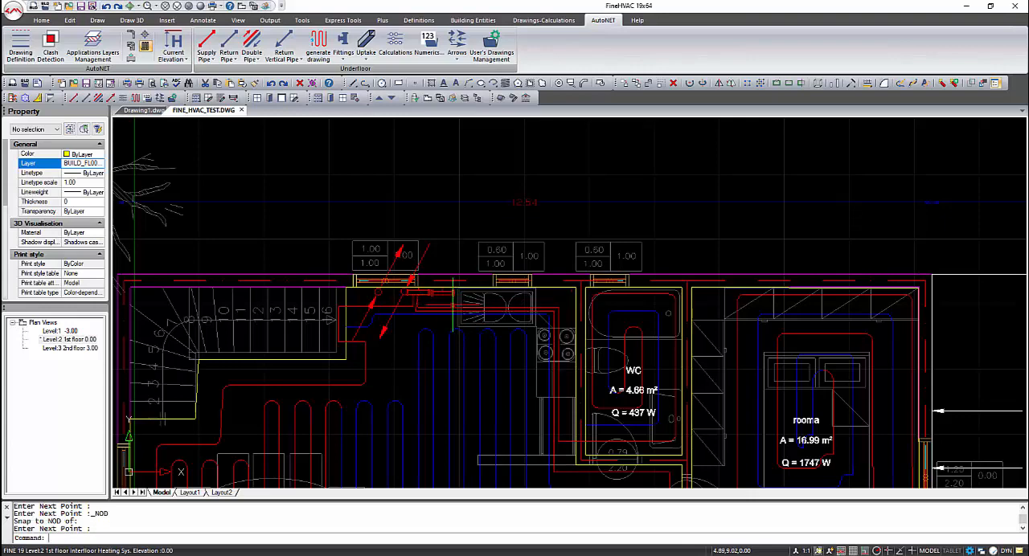
# - Draw a return pipe from the living room layout's blue end by the stairs to a node of the collector nearest the sink
pyautogui.press('Return')
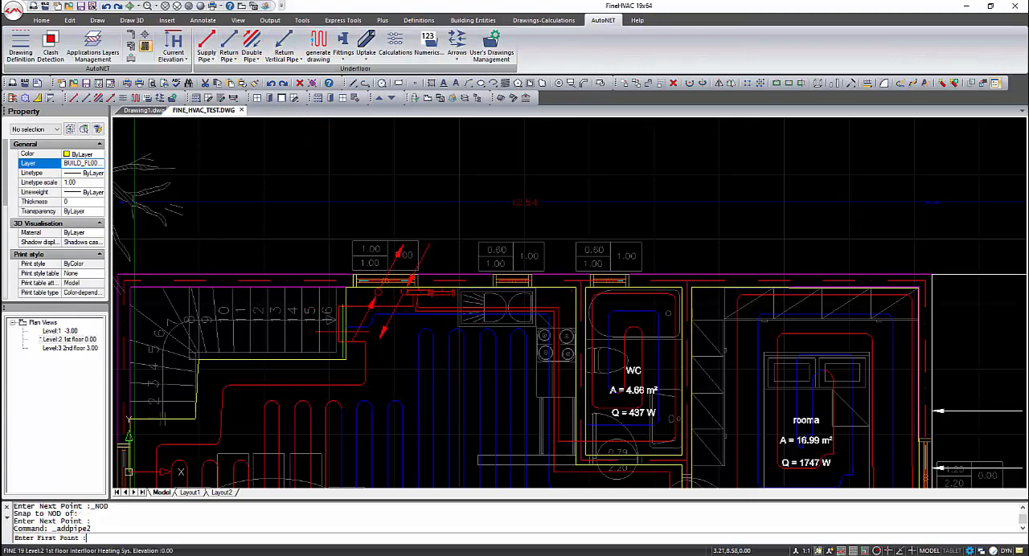
pyautogui.press('F3')
pyautogui.click(347, 327)
pyautogui.press('F3')
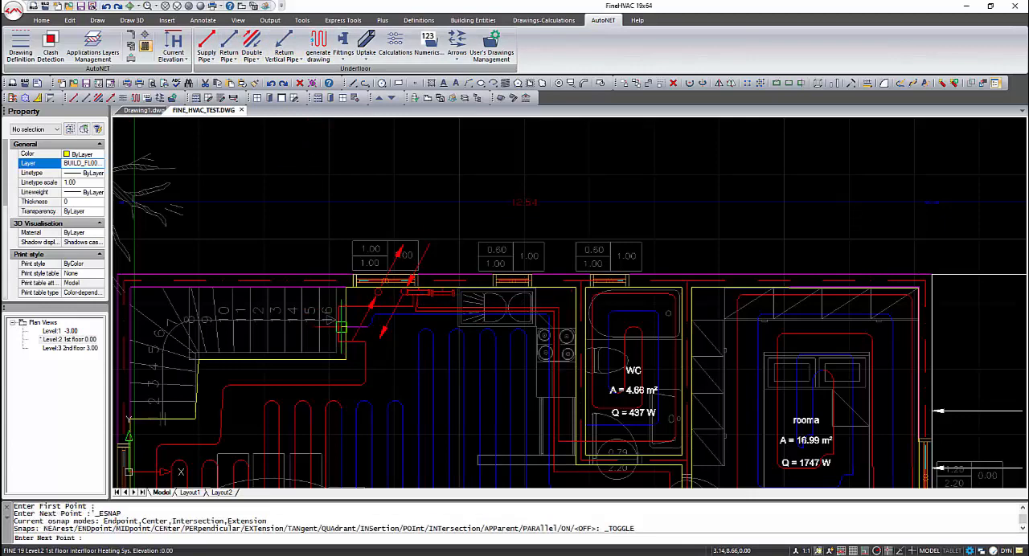
pyautogui.click(343, 326)
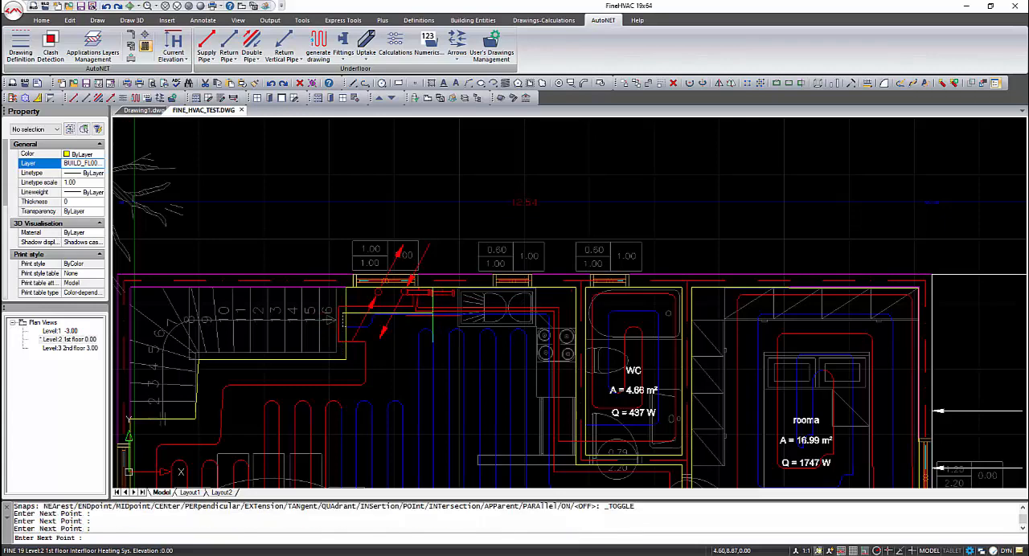
pyautogui.keyDown('shift'); pyautogui.rightClick(435, 304); pyautogui.keyUp('shift')
pyautogui.click(467, 448)
pyautogui.click(435, 294)
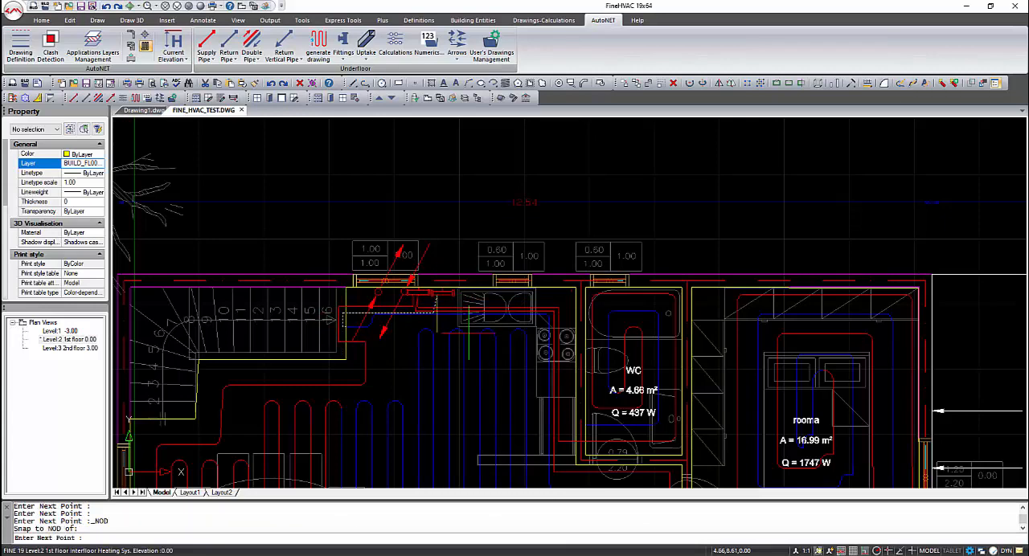
pyautogui.press('Return')
pyautogui.press('Return')
# - Draw a return pipe from the WC layout's blue end, up behind the cooker and along the sink, to a node of the collector nearest the sink
pyautogui.press('F3')
pyautogui.click(595, 424)
pyautogui.press('F3')
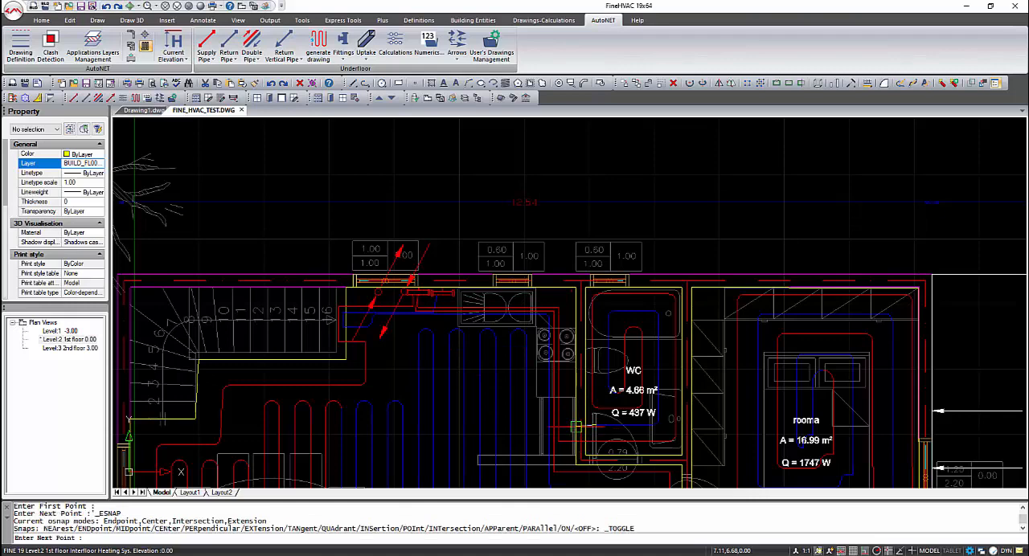
pyautogui.click(566, 426)
pyautogui.click(565, 305)
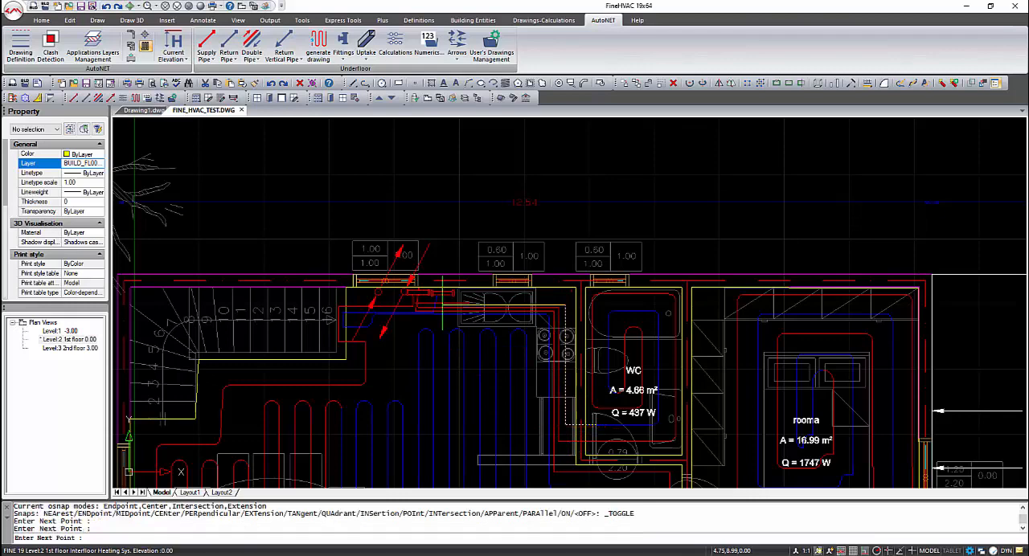
pyautogui.keyDown('shift'); pyautogui.rightClick(435, 293); pyautogui.keyUp('shift')
pyautogui.click(466, 448)
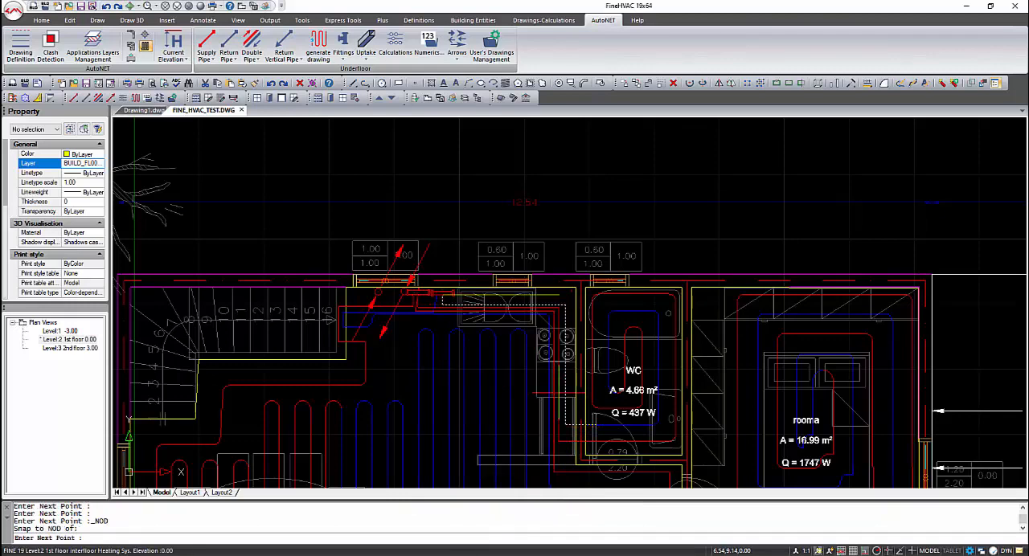
pyautogui.rightClick(560, 393)
pyautogui.rightClick(561, 387)
pyautogui.moveTo(567, 366); pyautogui.dragTo(501, 201, button='middle')
pyautogui.press('F3')
pyautogui.click(619, 339)
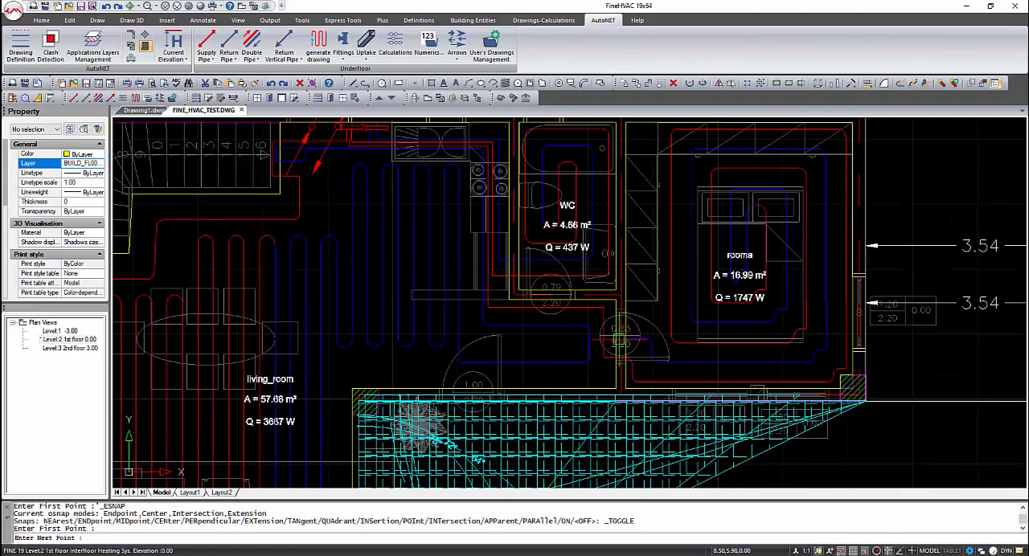
pyautogui.click(599, 335)
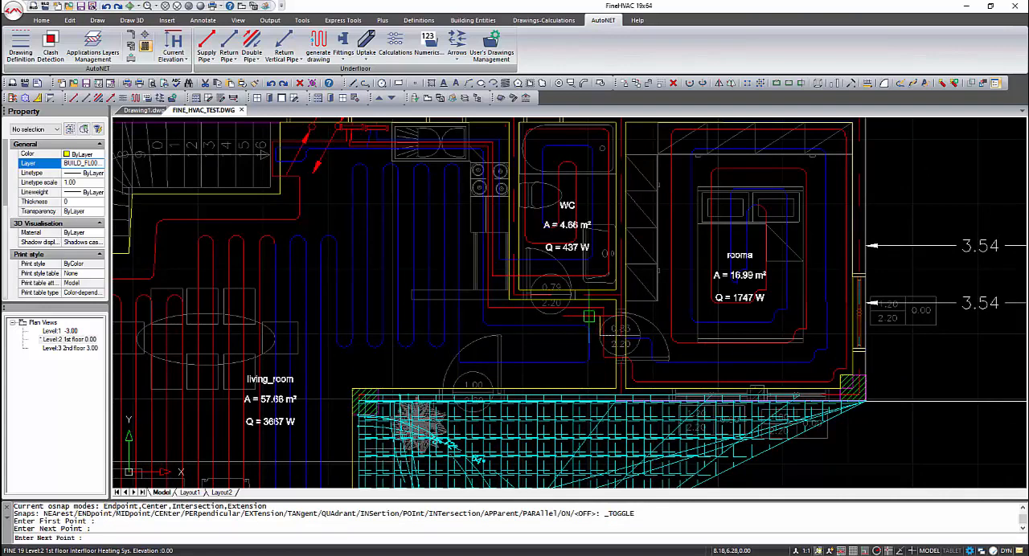
pyautogui.press('Escape')
pyautogui.press('Escape')
pyautogui.click(611, 336)
pyautogui.press('Delete')
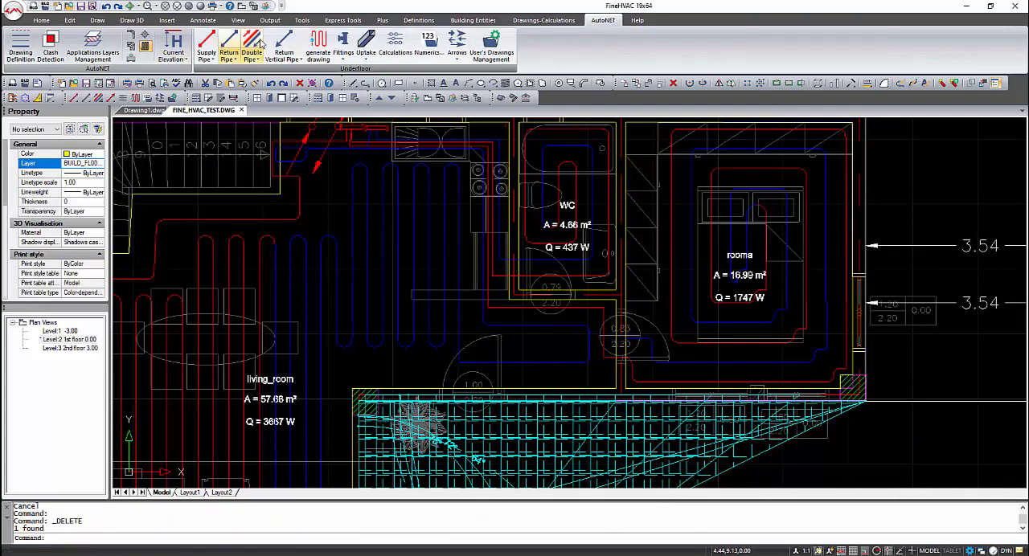
# - Draw a return pipe from rooma's blue end through the hallway, around the WC and along the kitchen, to a node of the collector nearest the sink
pyautogui.click(259, 45)
pyautogui.click(624, 339)
pyautogui.press('F3')
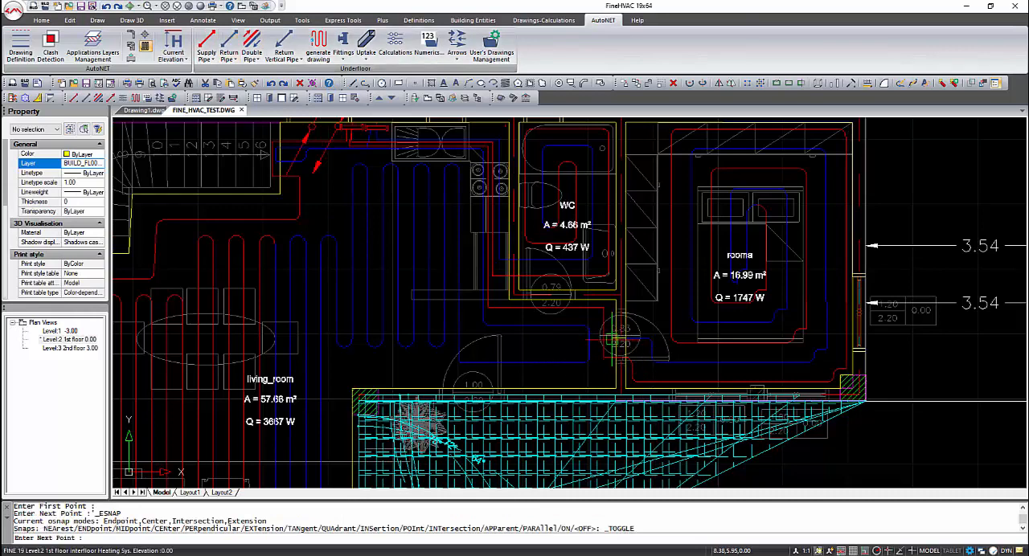
pyautogui.click(611, 337)
pyautogui.click(611, 303)
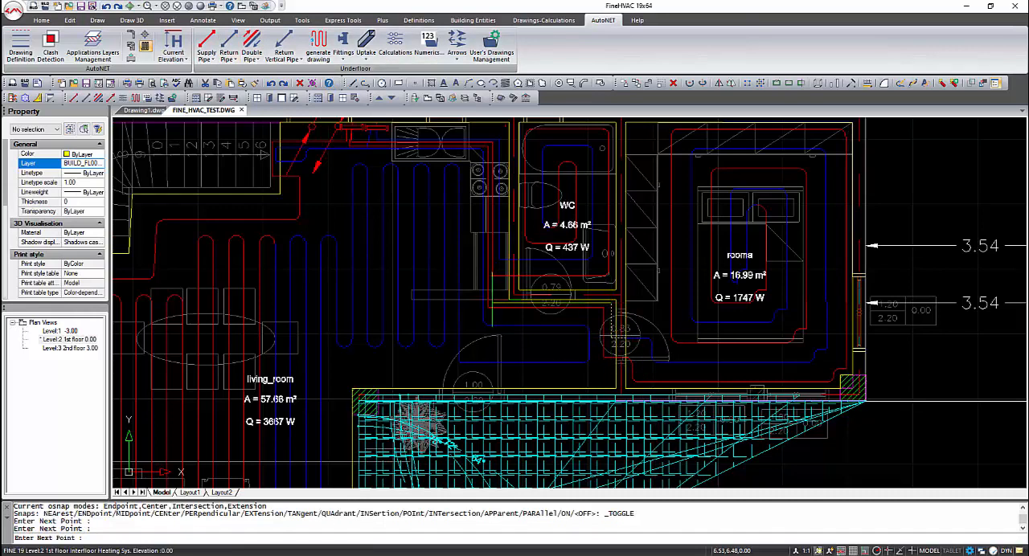
pyautogui.click(490, 303)
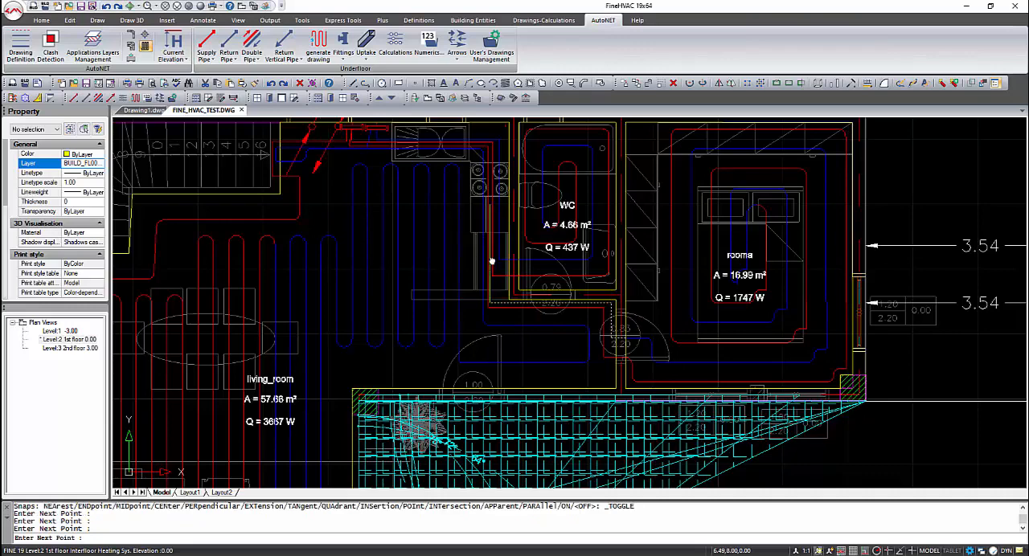
pyautogui.moveTo(491, 235); pyautogui.dragTo(513, 400, button='middle')
pyautogui.scroll(1, 511, 298)
pyautogui.click(513, 315)
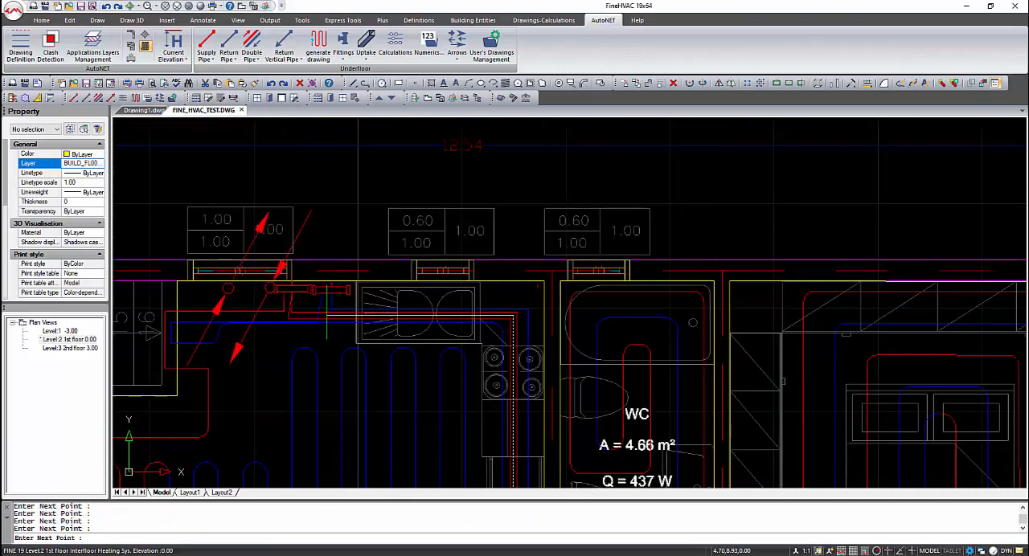
pyautogui.keyDown('shift'); pyautogui.rightClick(328, 315); pyautogui.keyUp('shift')
pyautogui.click(366, 419)
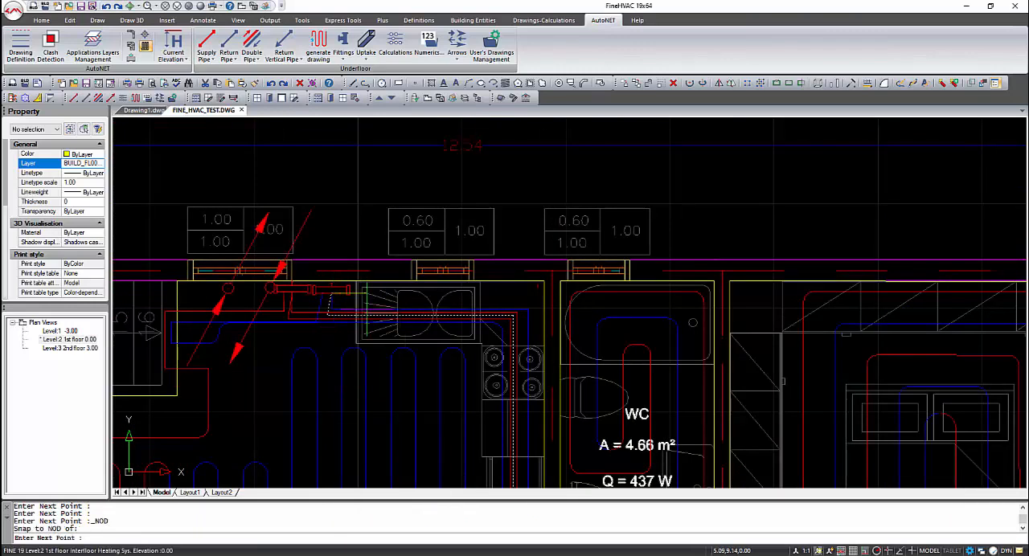
pyautogui.rightClick(367, 311)
# - Try to start a supply pipe at the wall-side connection of the collector beside the vertical pipes, using node and intersection snaps
pyautogui.moveTo(267, 272); pyautogui.dragTo(354, 298, button='middle')
pyautogui.scroll(1, 381, 316)
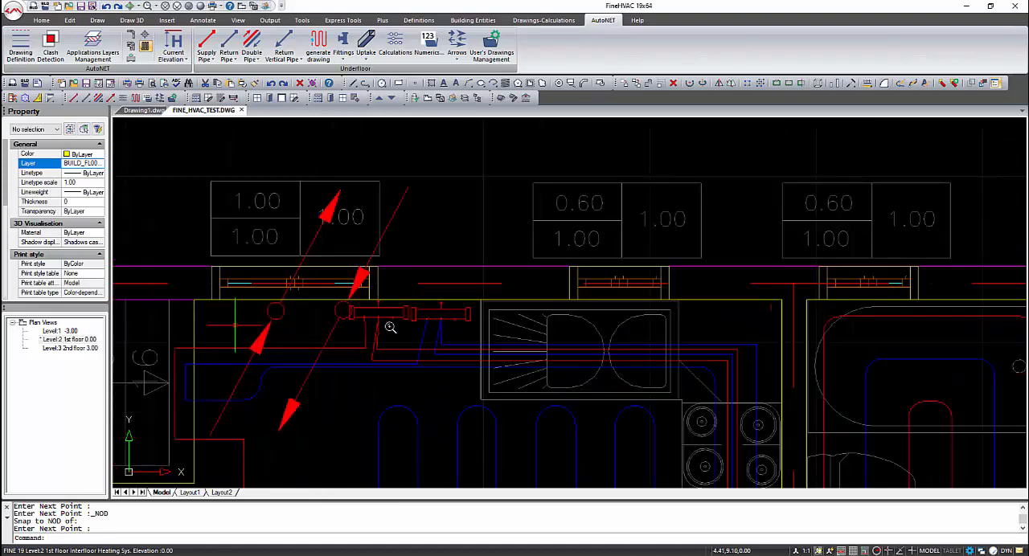
pyautogui.click(207, 47)
pyautogui.keyDown('shift'); pyautogui.rightClick(384, 314); pyautogui.keyUp('shift')
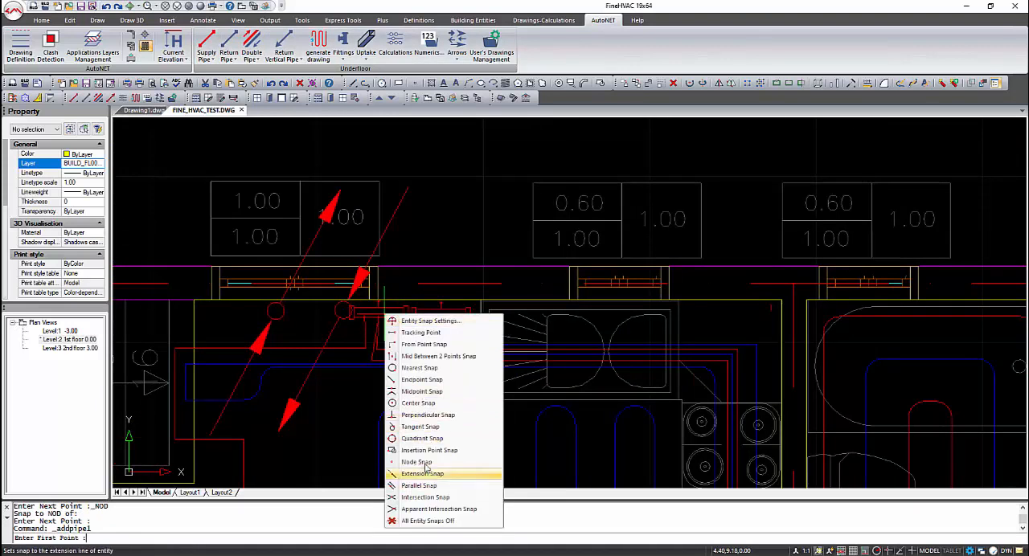
pyautogui.click(420, 417)
pyautogui.keyDown('shift'); pyautogui.rightClick(378, 302); pyautogui.keyUp('shift')
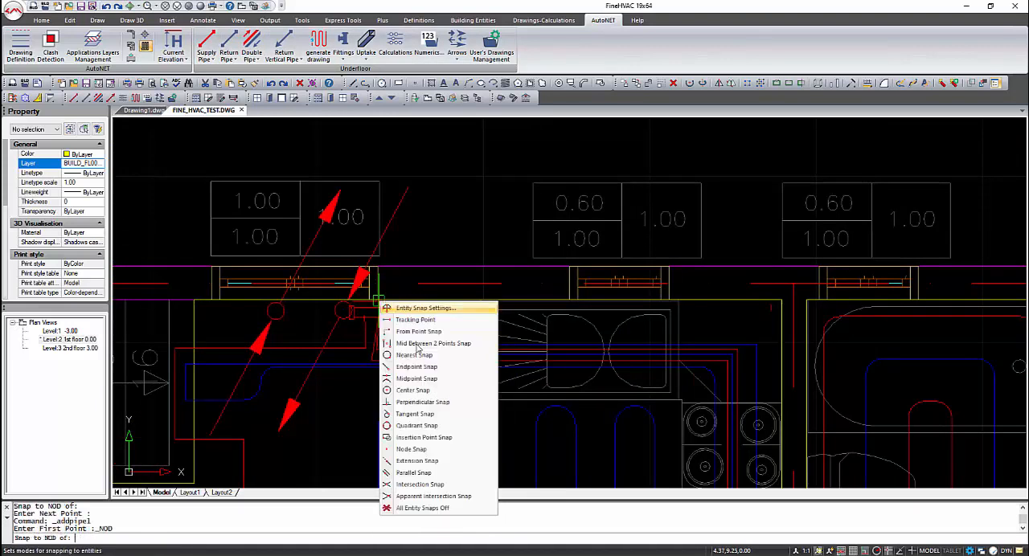
pyautogui.click(410, 450)
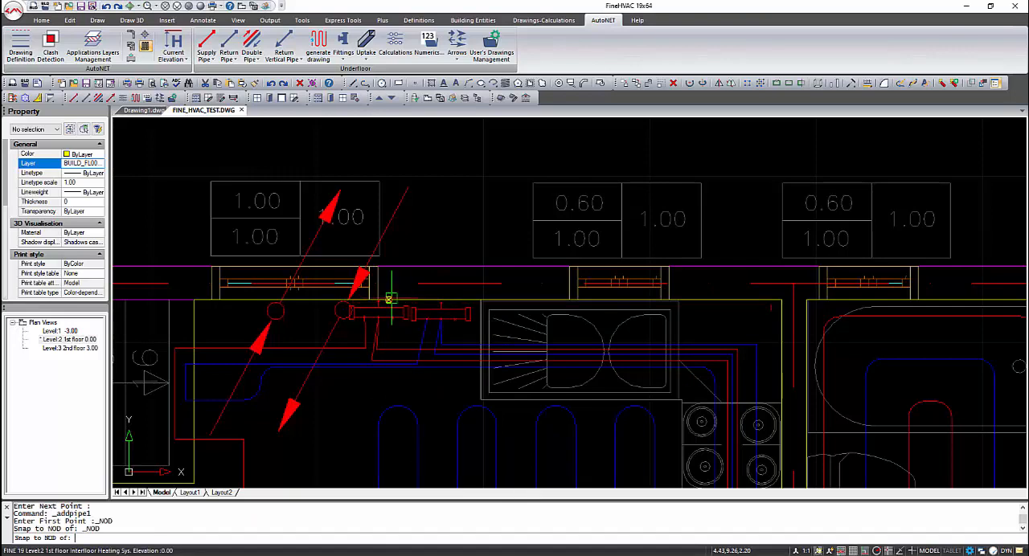
pyautogui.keyDown('shift'); pyautogui.rightClick(375, 301); pyautogui.keyUp('shift')
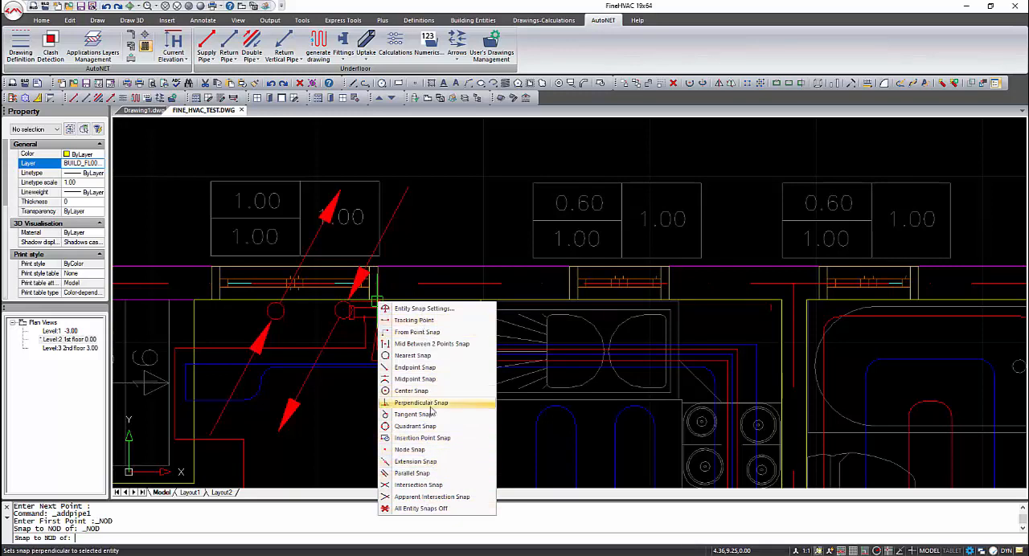
pyautogui.click(410, 449)
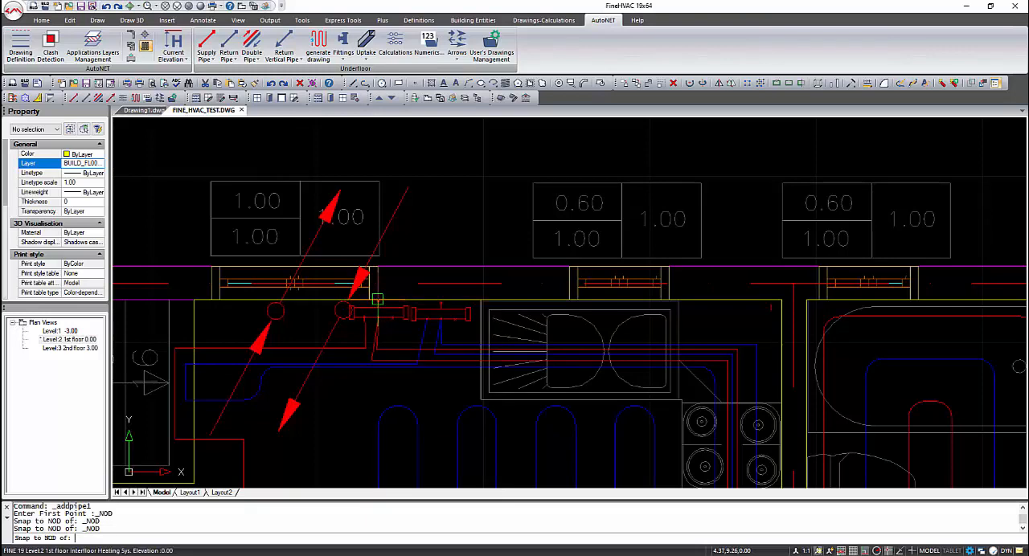
pyautogui.keyDown('shift'); pyautogui.rightClick(377, 300); pyautogui.keyUp('shift')
pyautogui.click(425, 459)
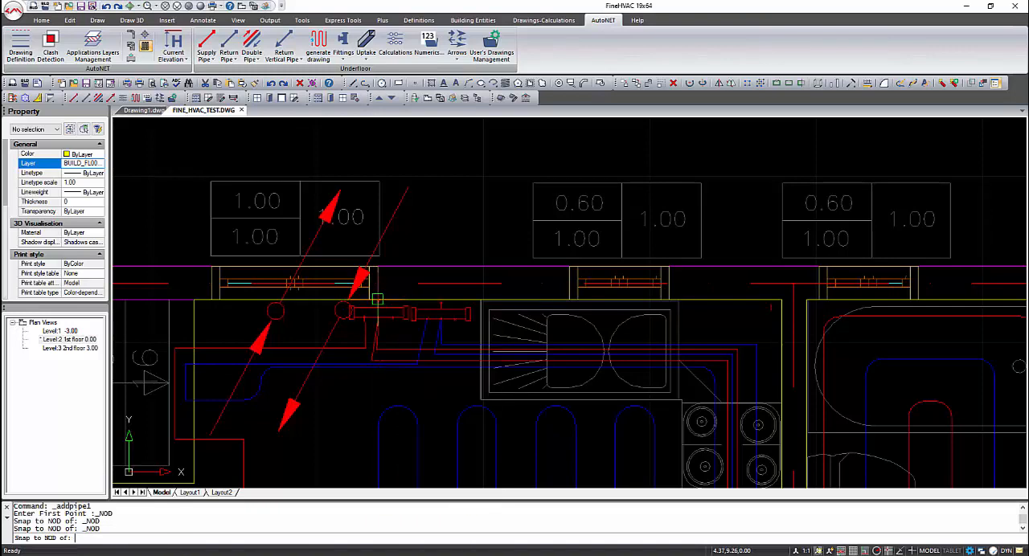
pyautogui.click(331, 301)
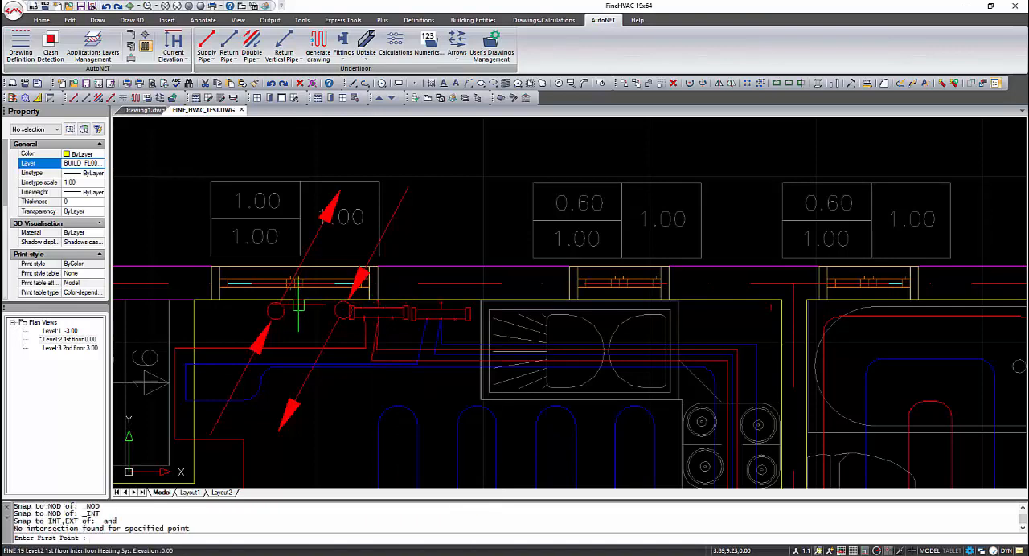
# - Draw a supply pipe from the wall-side connection of the collector beside the vertical pipes, along the wall, perpendicular to the vertical pipe nearest the stairs
pyautogui.click(378, 302)
pyautogui.click(302, 300)
pyautogui.click(292, 313)
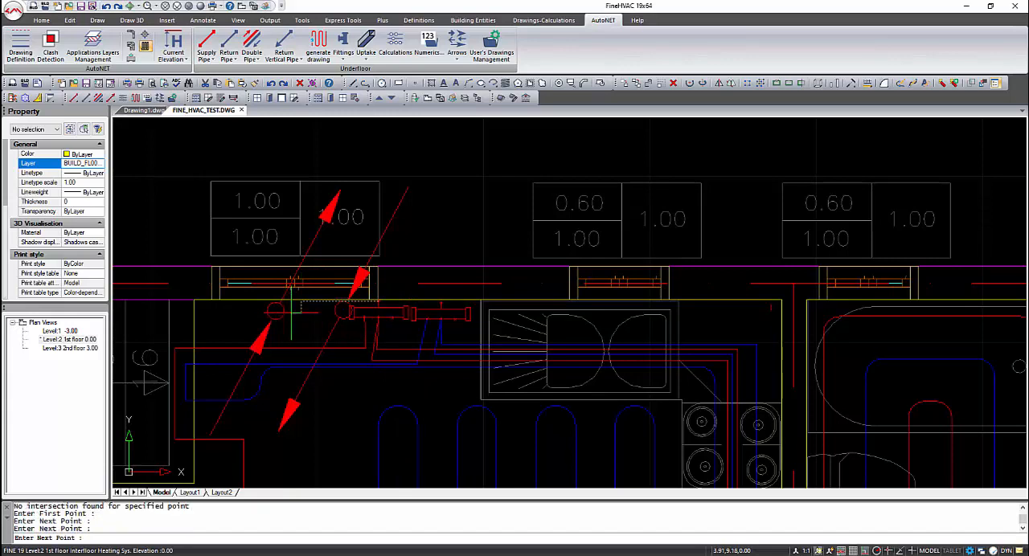
pyautogui.keyDown('shift'); pyautogui.rightClick(281, 312); pyautogui.keyUp('shift')
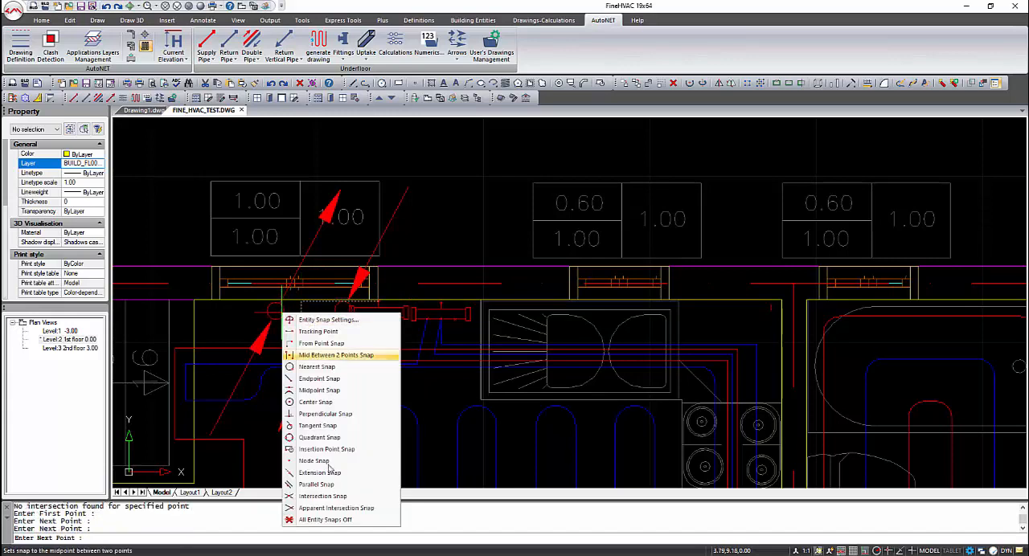
pyautogui.click(325, 414)
pyautogui.click(275, 312)
pyautogui.press('Return')
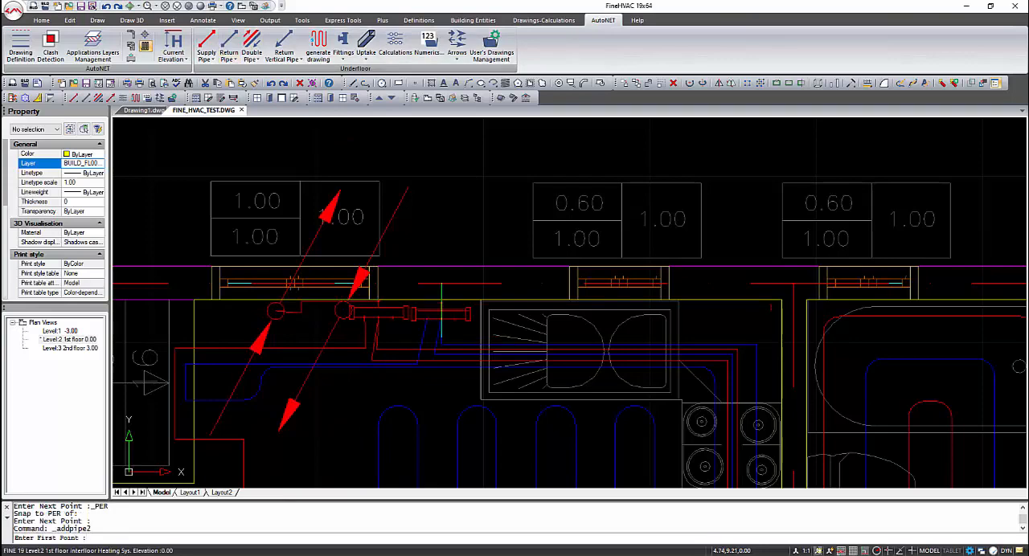
# - Draw a return pipe from the wall-side connection of the collector nearest the sink, along the wall, perpendicular to the vertical pipe beside the collectors
pyautogui.click(346, 312)
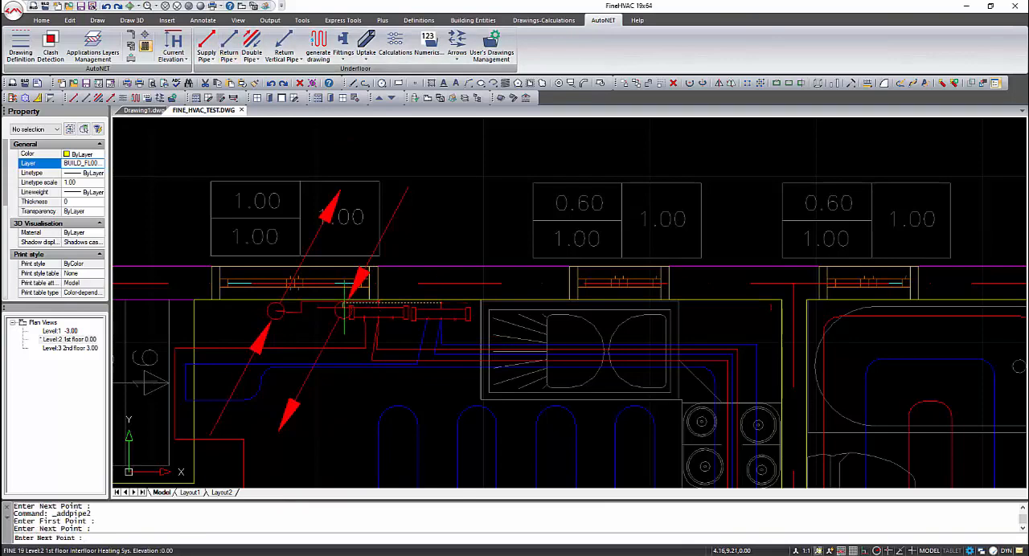
pyautogui.keyDown('shift'); pyautogui.rightClick(344, 307); pyautogui.keyUp('shift')
pyautogui.click(377, 427)
pyautogui.rightClick(379, 325)
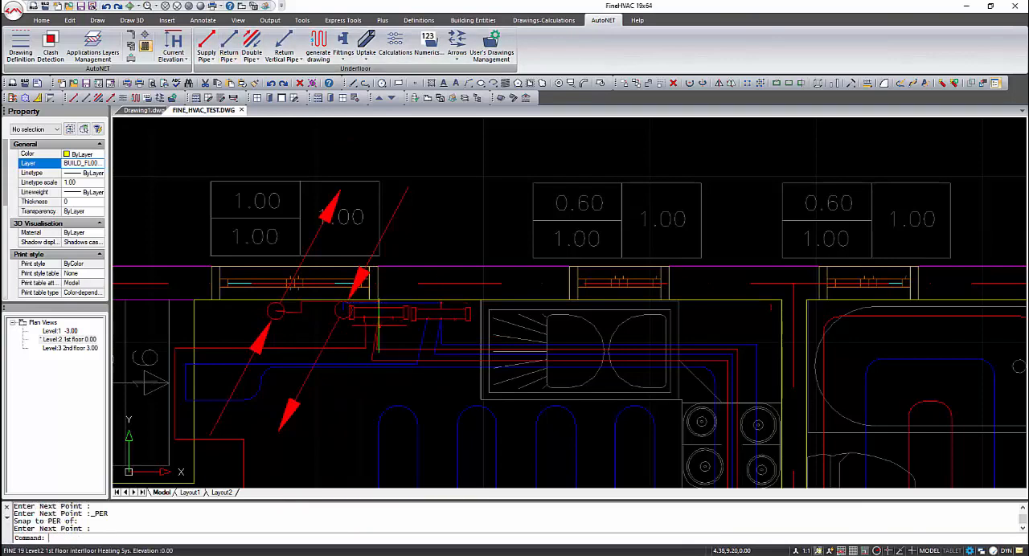
# - Switch to the Level:1 plan and draw a vertical supply run in plan that ends perpendicular on the riser circle nearest the stairs
pyautogui.scroll(-4, 378, 326)
pyautogui.moveTo(397, 368); pyautogui.dragTo(418, 279, button='middle')
pyautogui.doubleClick(64, 331)
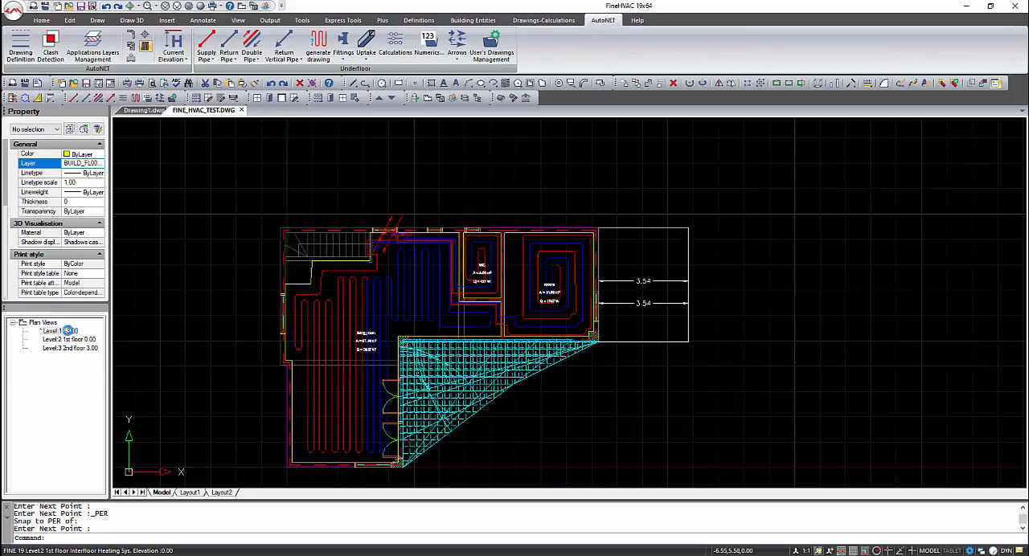
pyautogui.scroll(5, 406, 235)
pyautogui.click(209, 42)
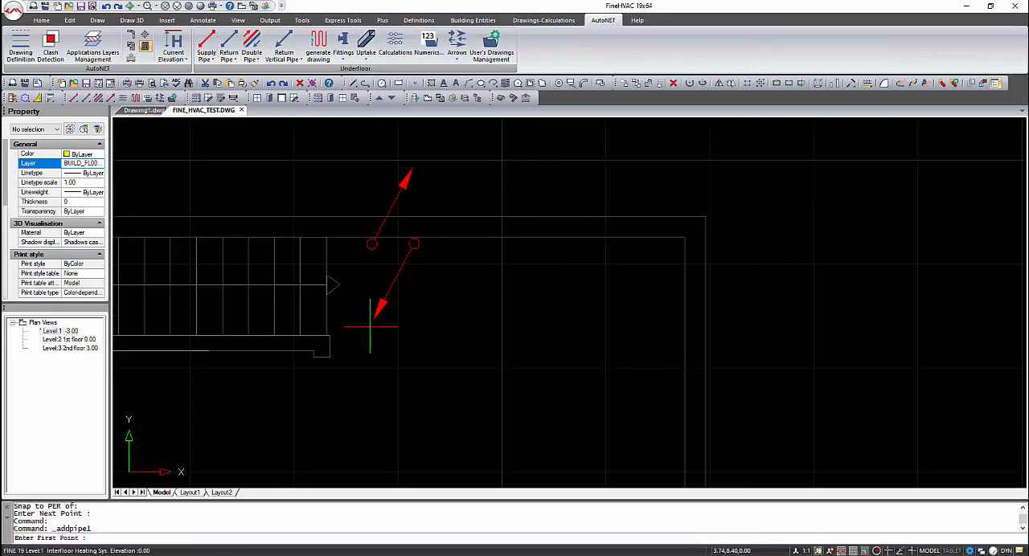
pyautogui.keyDown('shift'); pyautogui.rightClick(374, 238); pyautogui.keyUp('shift')
pyautogui.click(418, 348)
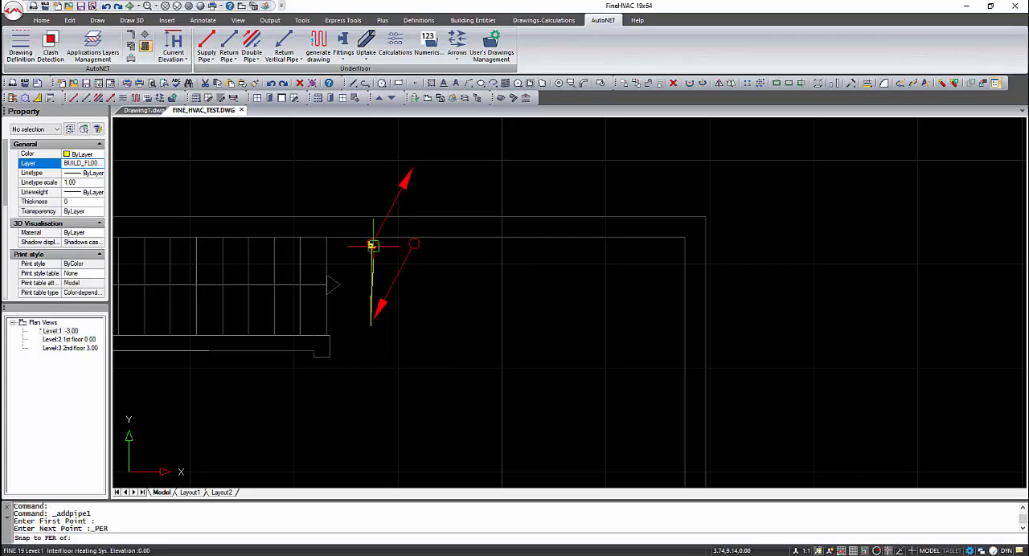
pyautogui.click(373, 245)
# - Draw a parallel return pipe on Level:1 ending perpendicular on the riser circle farther from the stairs
pyautogui.click(229, 45)
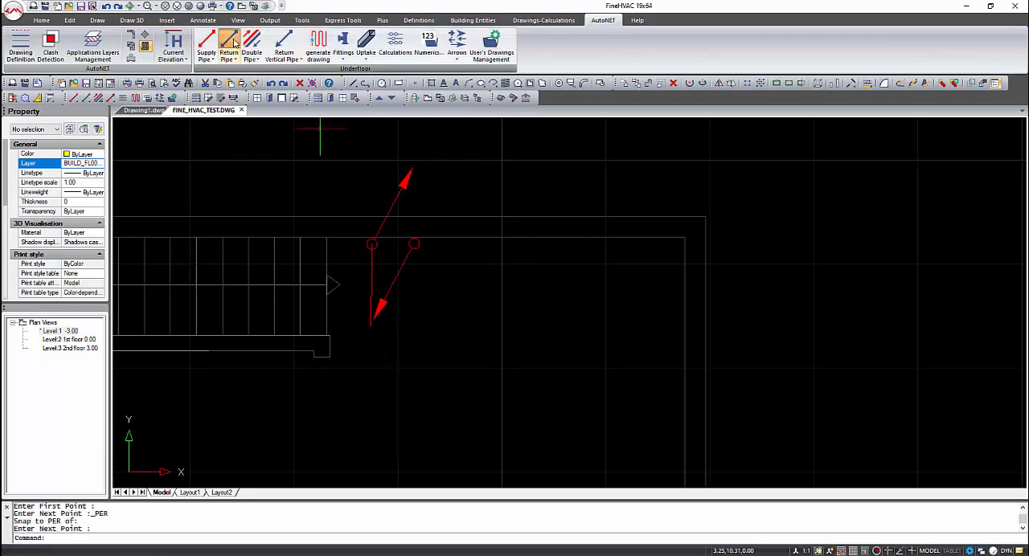
pyautogui.click(412, 318)
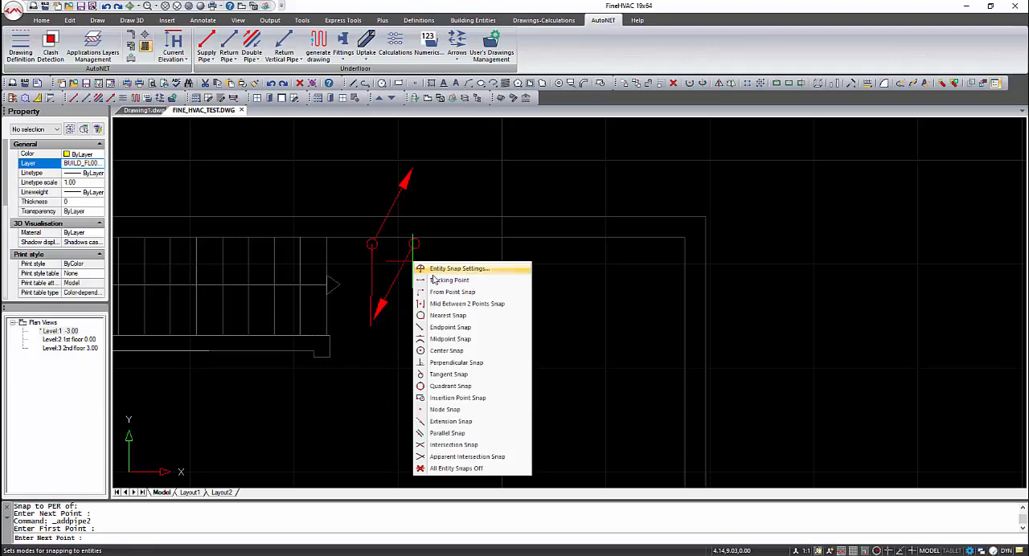
pyautogui.click(438, 363)
pyautogui.click(432, 260)
pyautogui.press('Return')
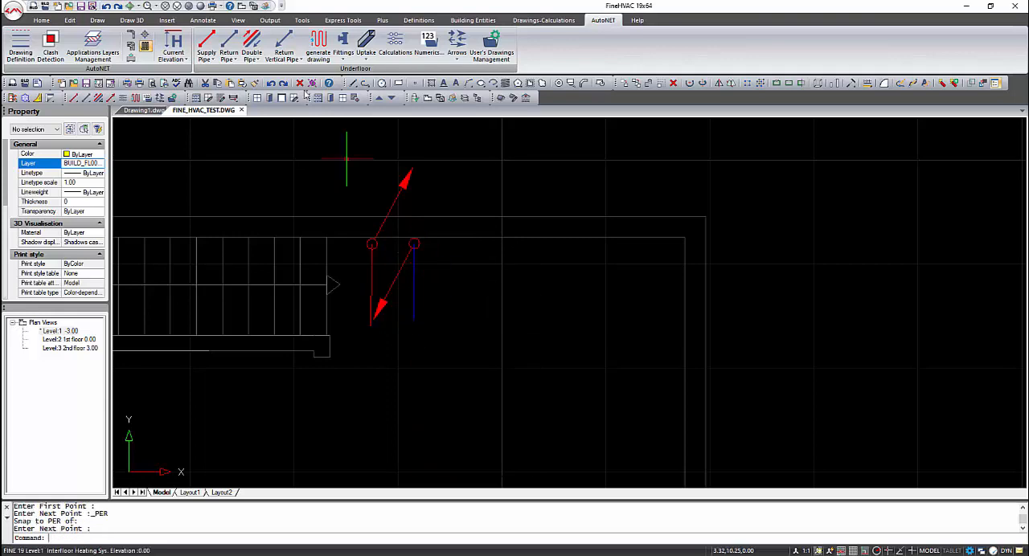
# - Insert the THYSSEN TB3 A 1.25-3.4 burner at the free end of the Level:1 supply pipe, at the default angle of 0.00
pyautogui.click(343, 63)
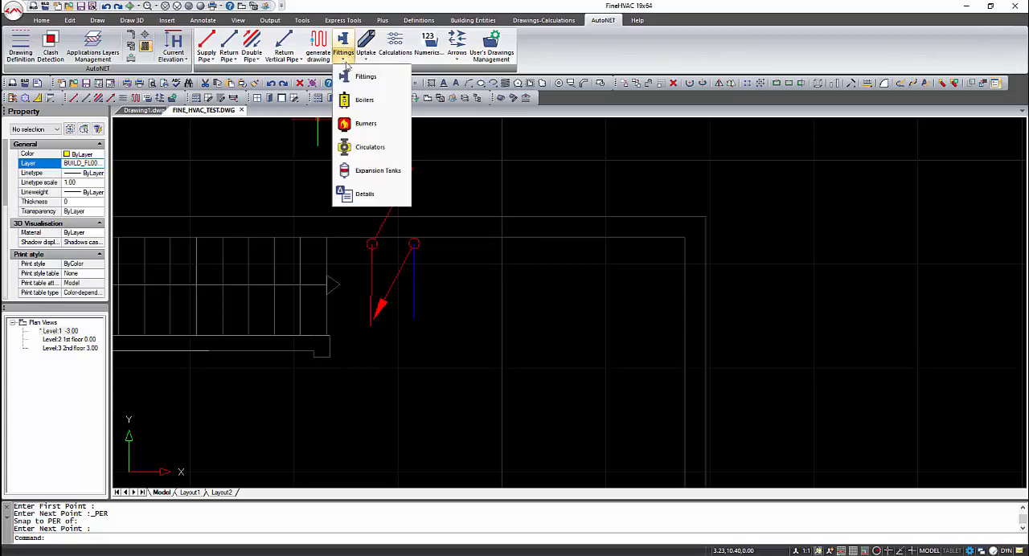
pyautogui.click(374, 124)
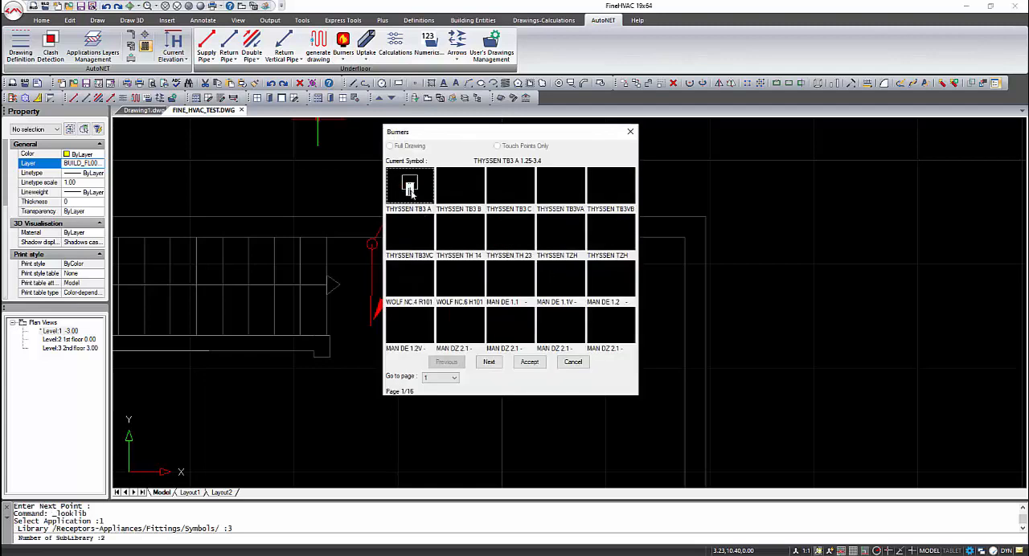
pyautogui.click(530, 362)
pyautogui.click(371, 328)
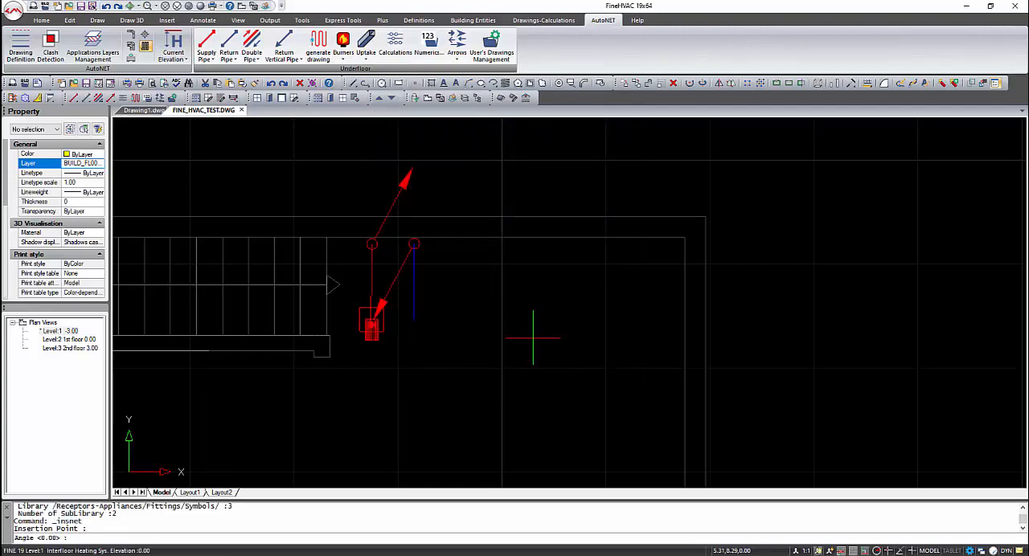
pyautogui.press('Return')
# - Draw a return pipe on Level:1 from the free end of the existing return pipe straight across to the burner, with object snap off
pyautogui.click(344, 62)
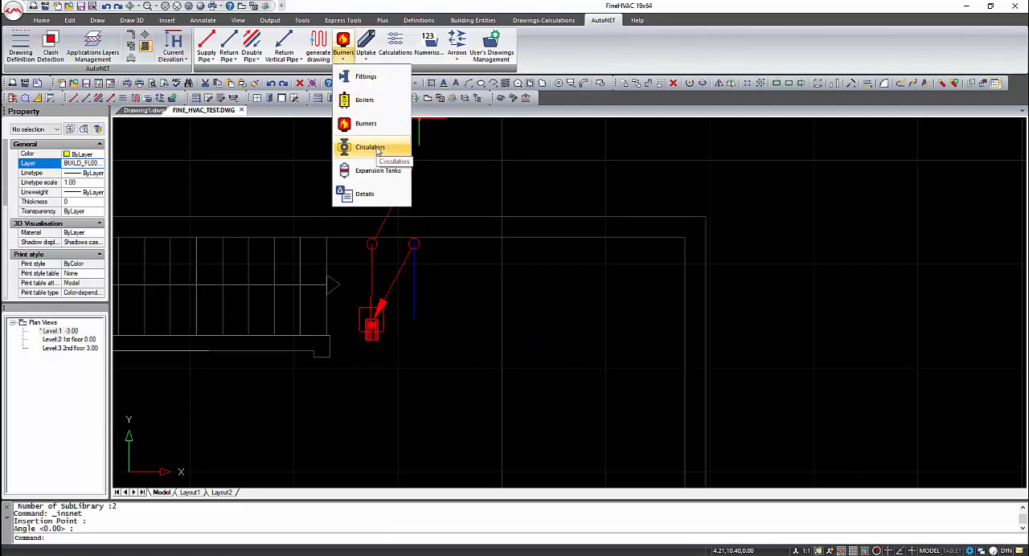
pyautogui.click(229, 44)
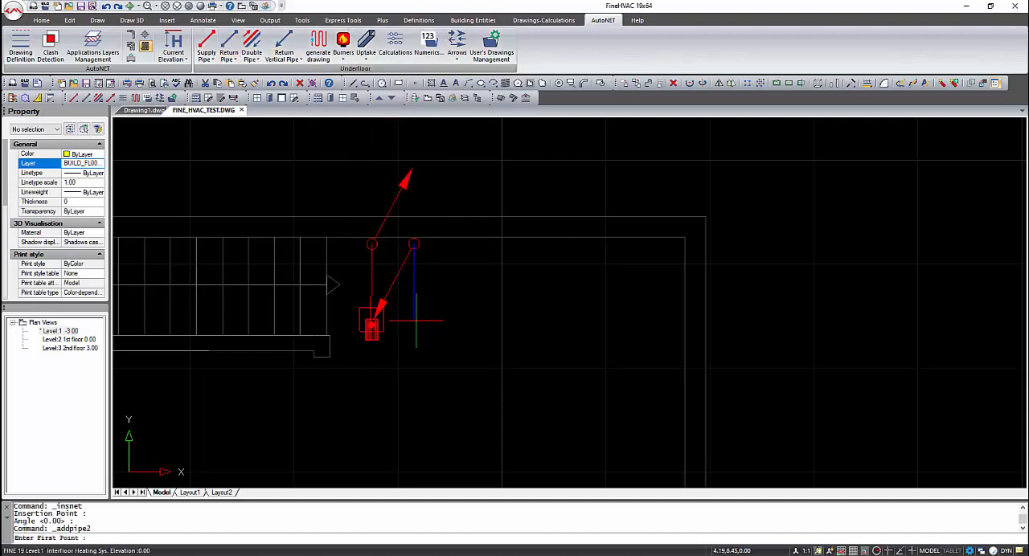
pyautogui.click(415, 320)
pyautogui.press('F3')
pyautogui.click(378, 319)
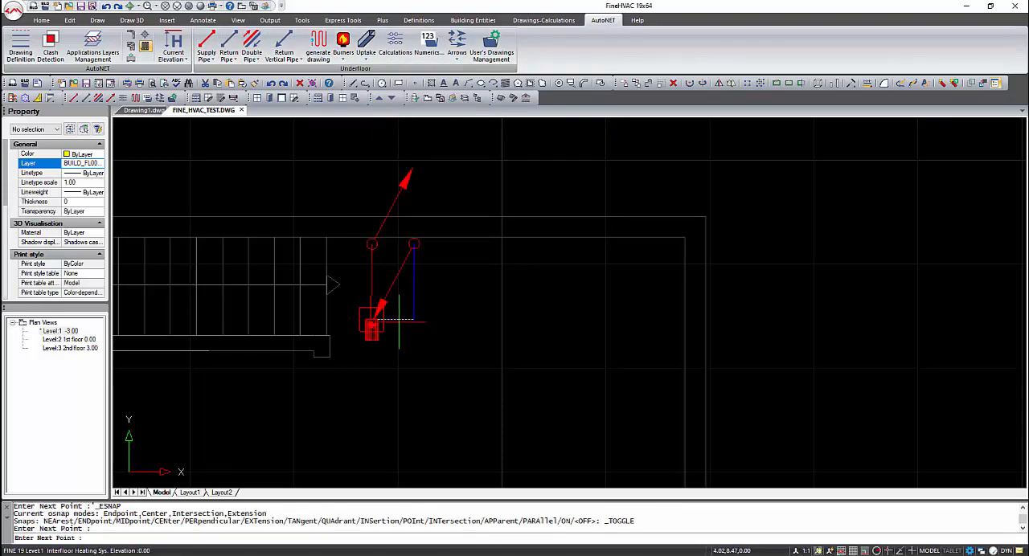
pyautogui.press('Escape')
# - Review the Level:2 1st floor plan and then the Level:3 2nd floor plan, including its room areas and heat loads
pyautogui.scroll(-4, 423, 329)
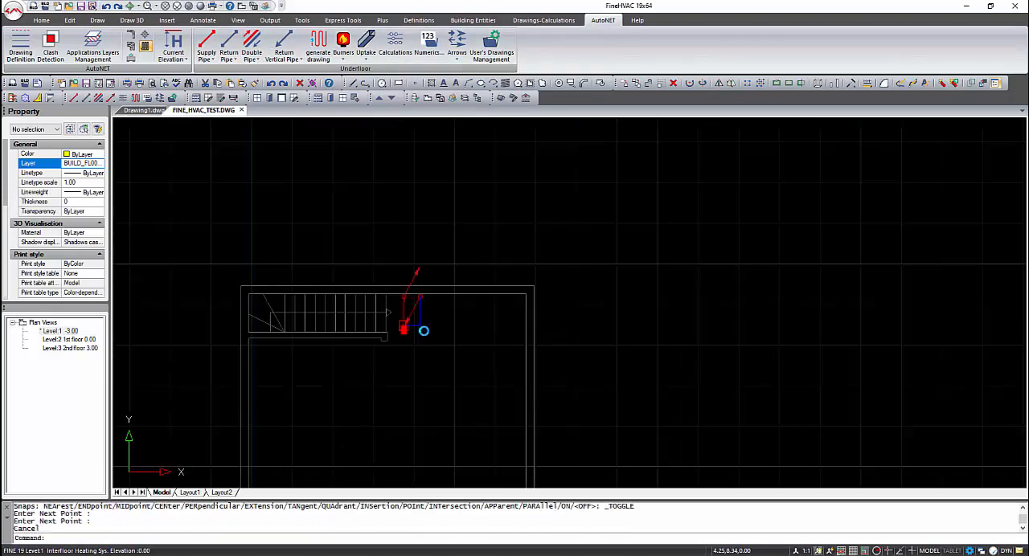
pyautogui.doubleClick(70, 339)
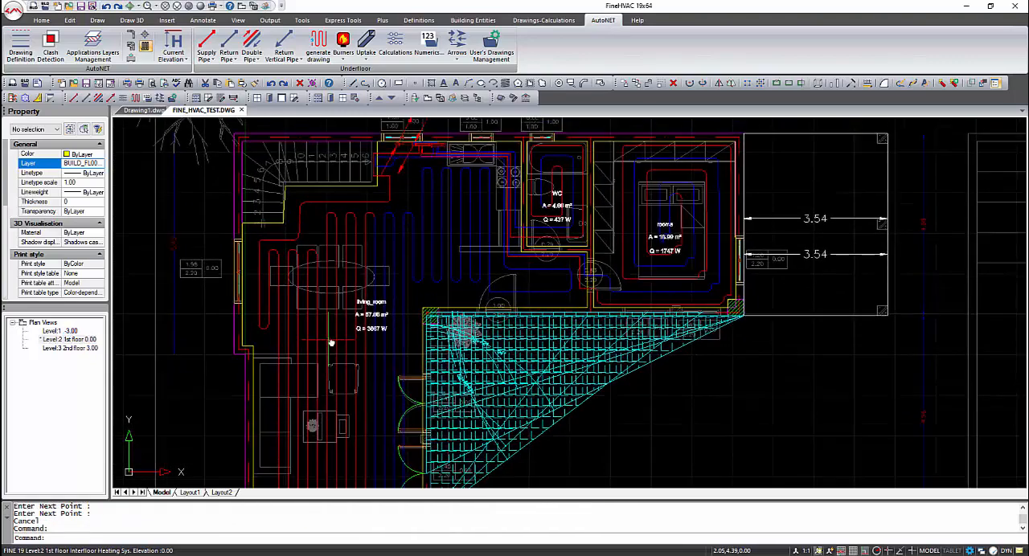
pyautogui.doubleClick(71, 348)
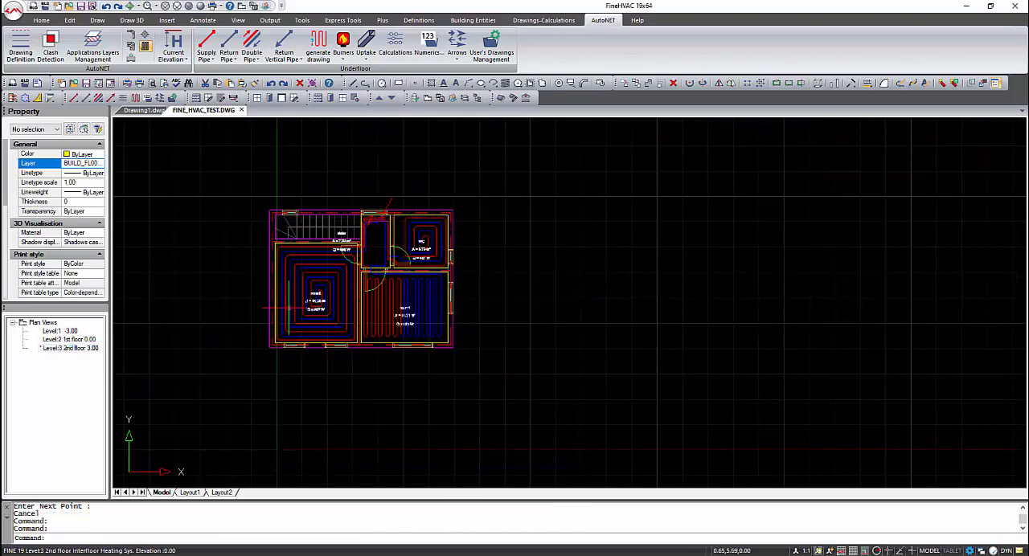
pyautogui.scroll(3, 345, 265)
pyautogui.scroll(-2, 392, 274)
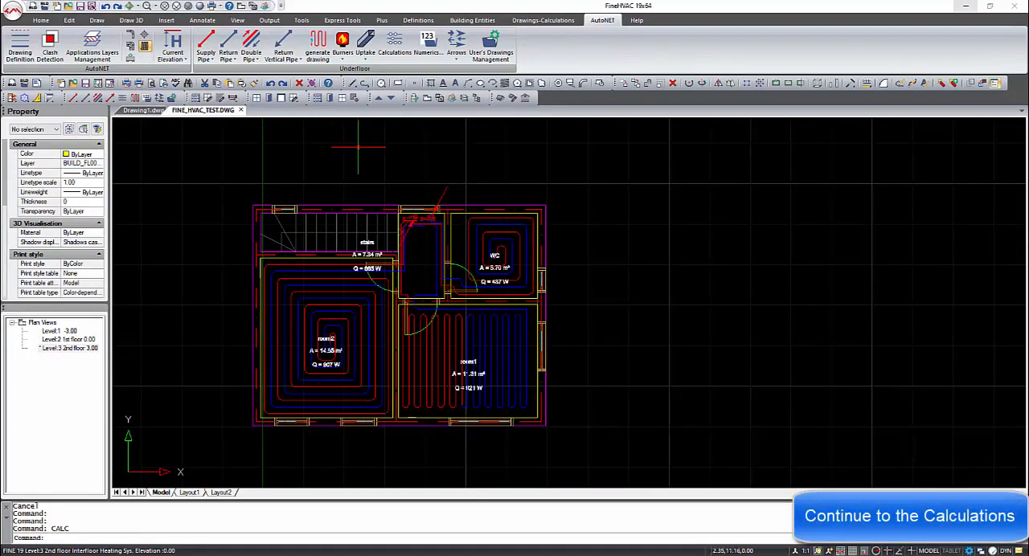
# - Switch to the Infloor Heating System calculations and open the Calculation Sheet maximized
pyautogui.click(394, 45)
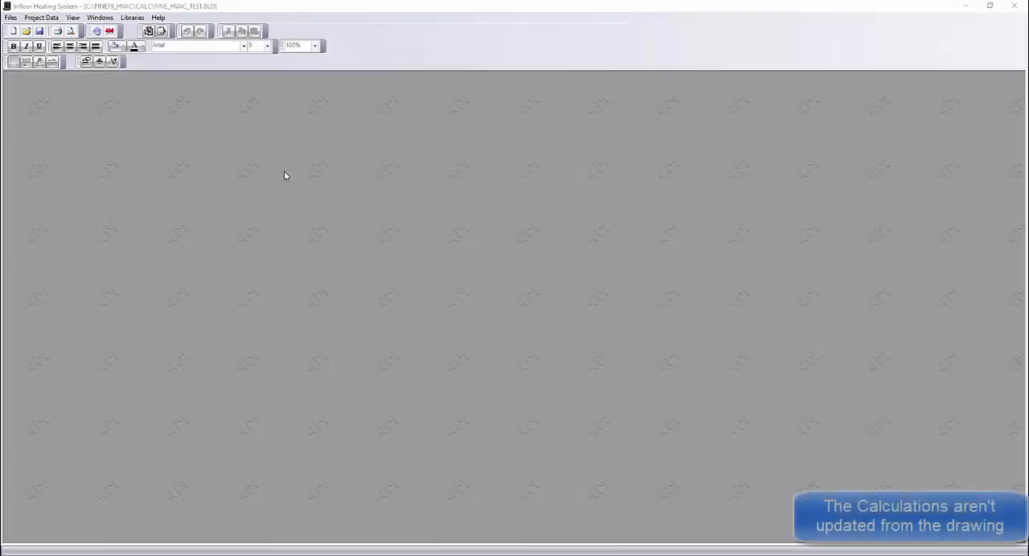
pyautogui.click(101, 18)
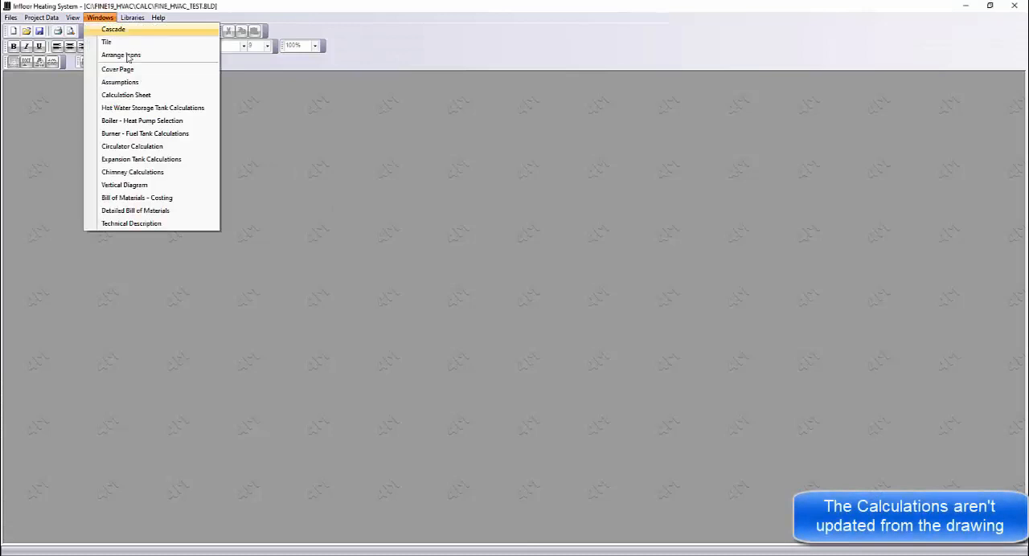
pyautogui.click(143, 97)
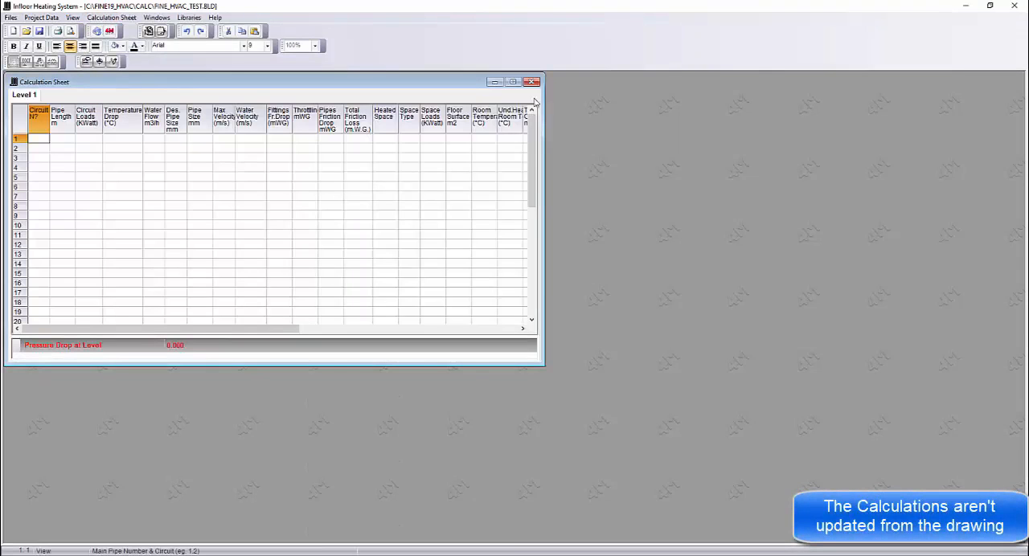
pyautogui.click(513, 83)
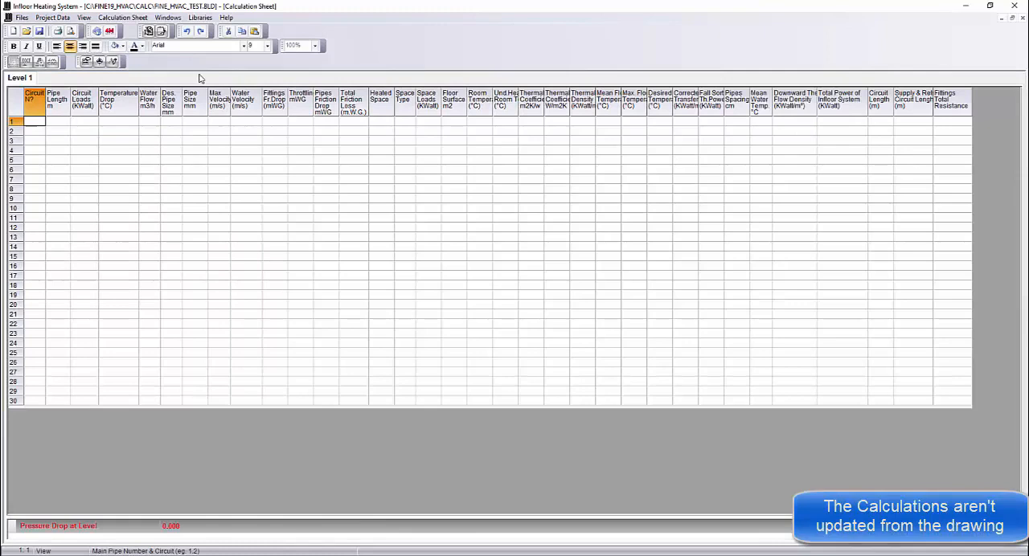
# - Set the number of levels (floors) to 3 in the project's network options
pyautogui.click(55, 18)
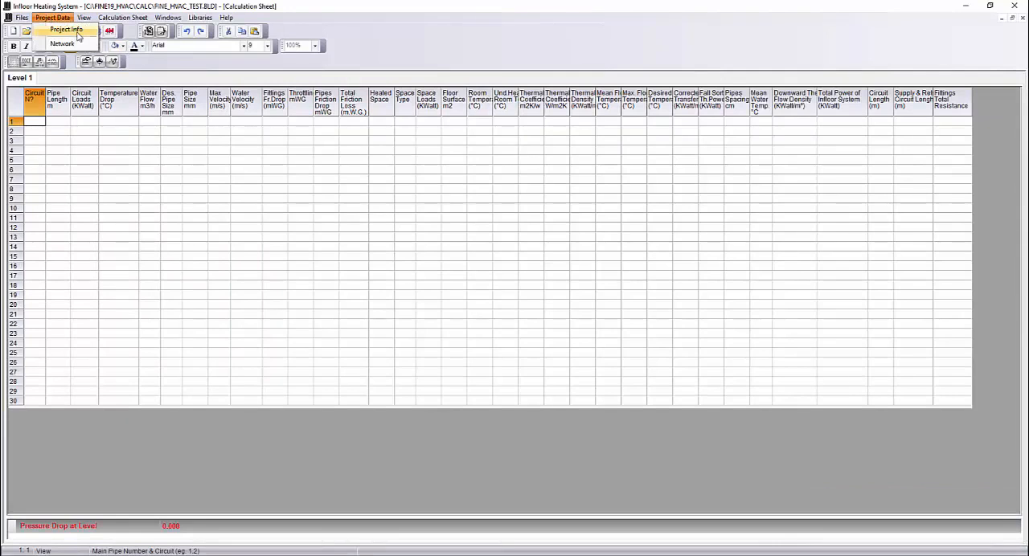
pyautogui.click(63, 43)
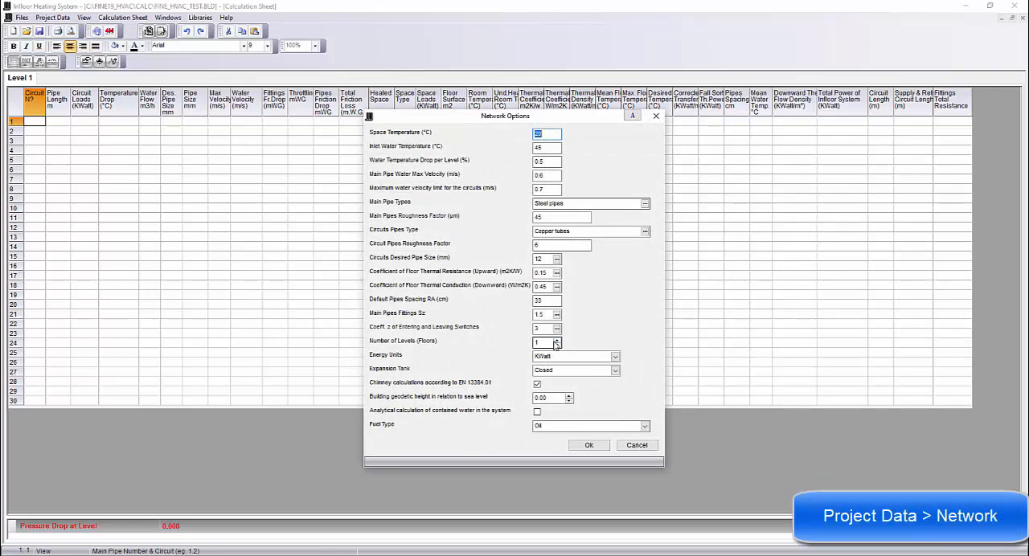
pyautogui.click(556, 341)
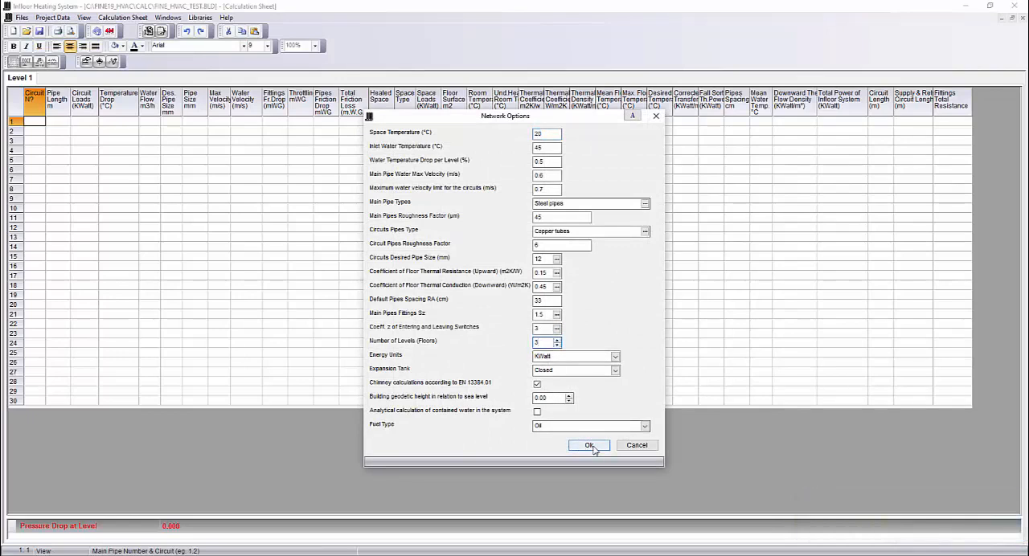
pyautogui.doubleClick(545, 148)
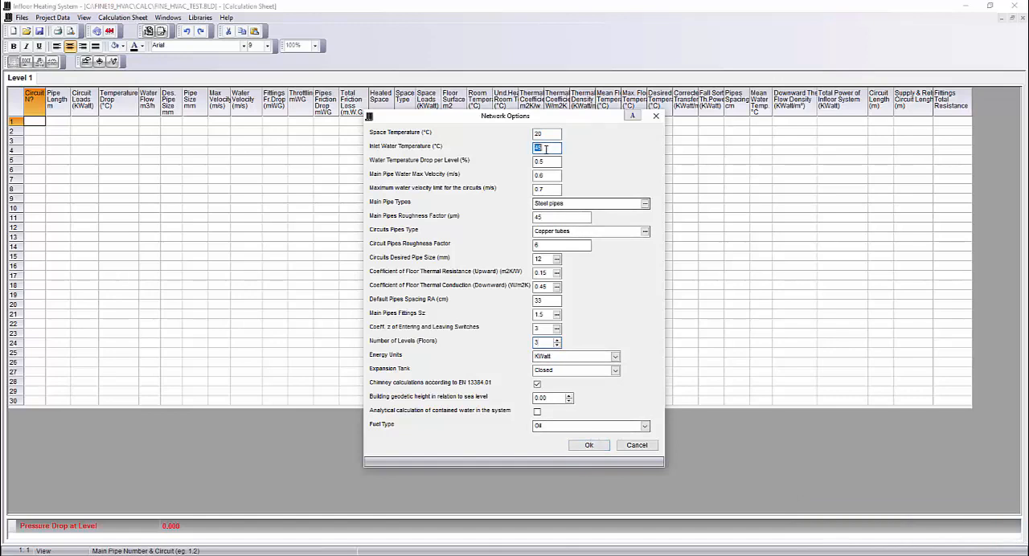
pyautogui.click(589, 445)
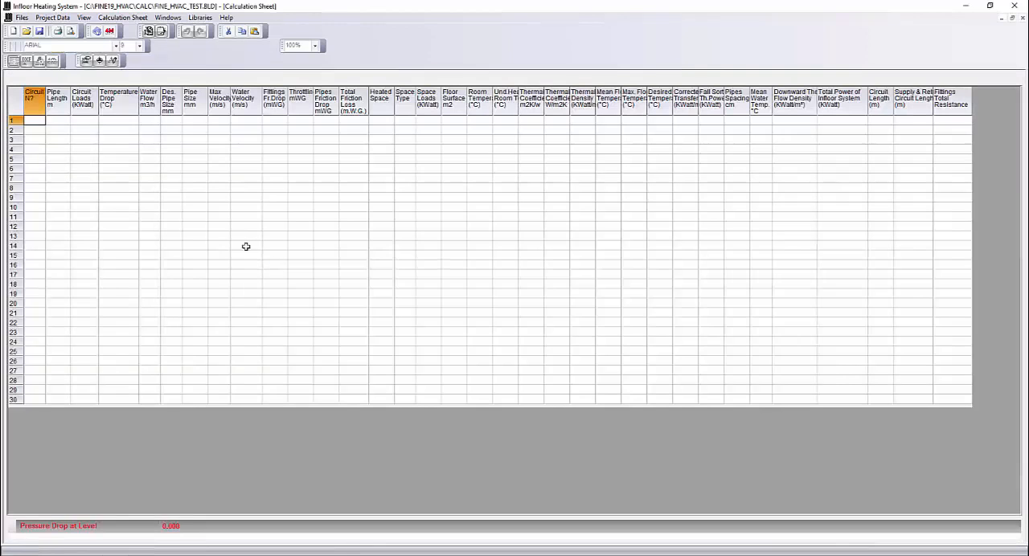
# - Open the Level 3 sheet without making it a typical level and enter circuit 1.1 in the first row
pyautogui.click(82, 77)
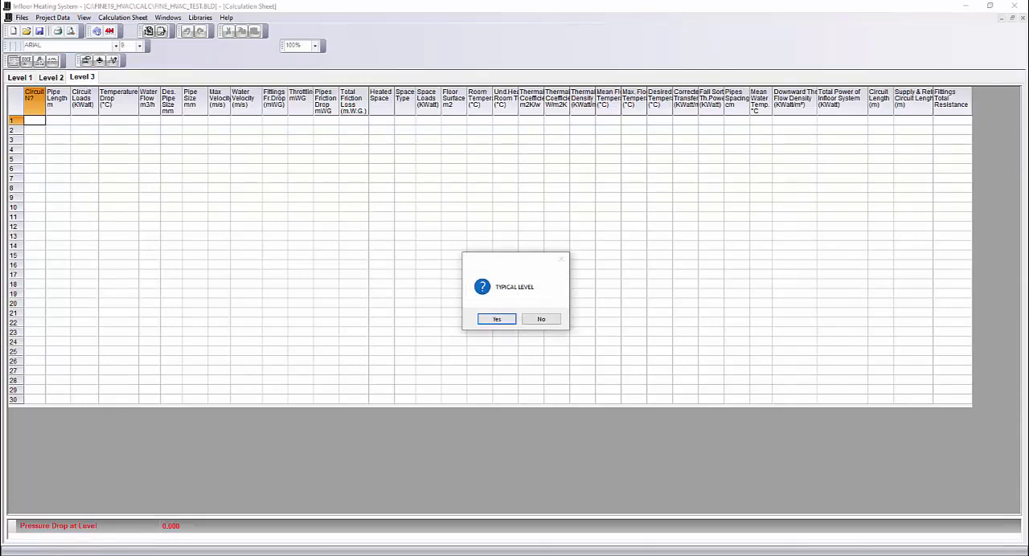
pyautogui.click(540, 320)
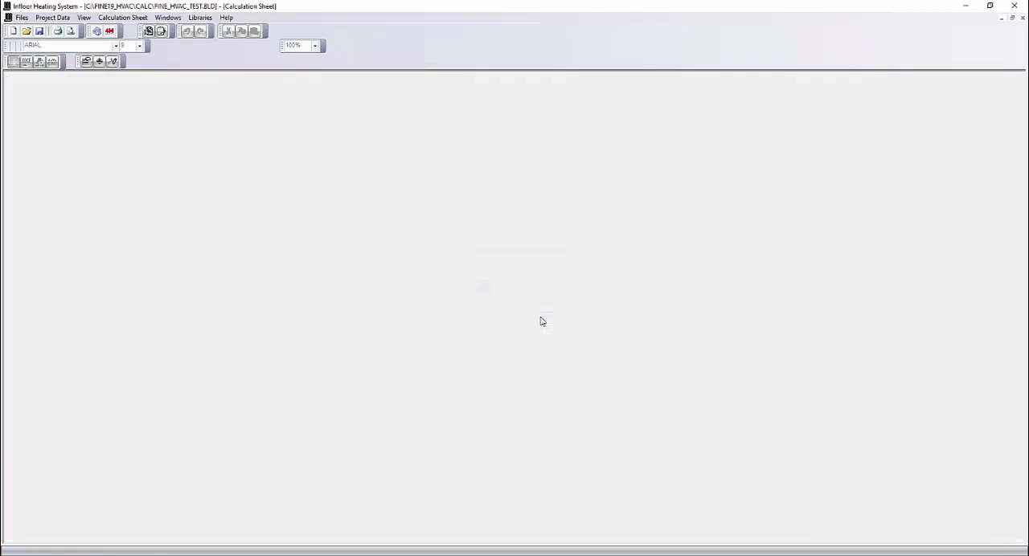
pyautogui.write('1')
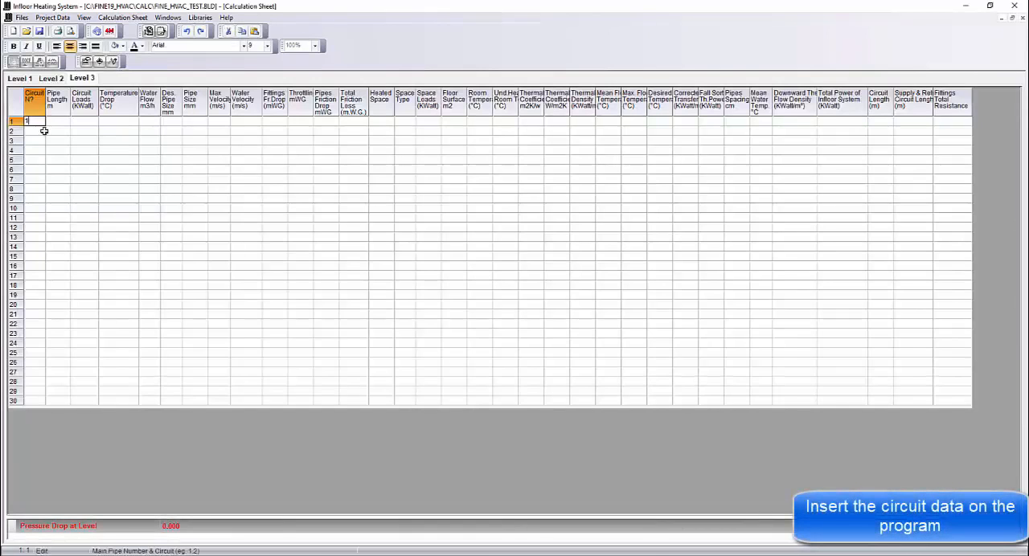
pyautogui.write('.1')
pyautogui.press('Return')
# - Open the options of circuit 1.1 in a widened dialog and set the space type to Baths
pyautogui.rightClick(30, 122)
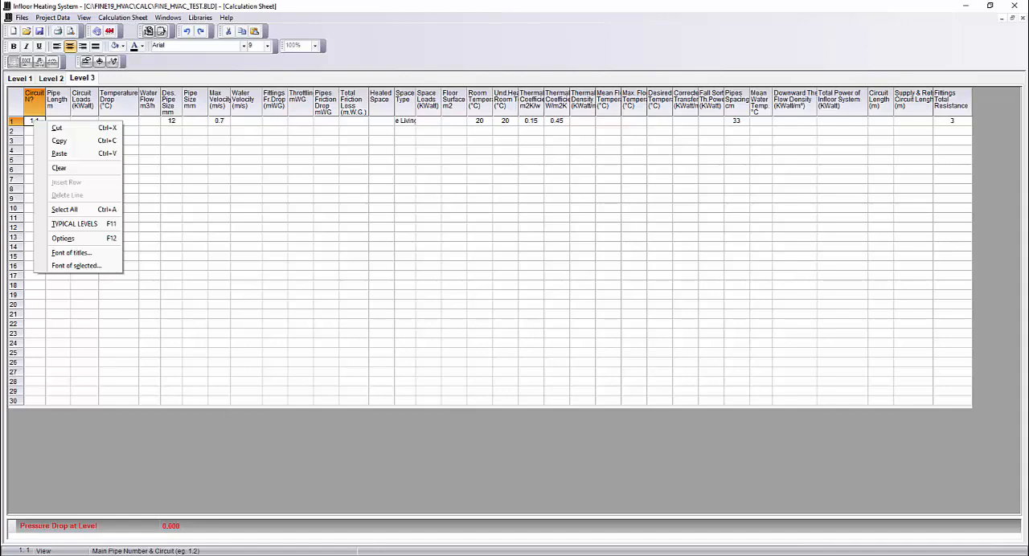
pyautogui.click(86, 241)
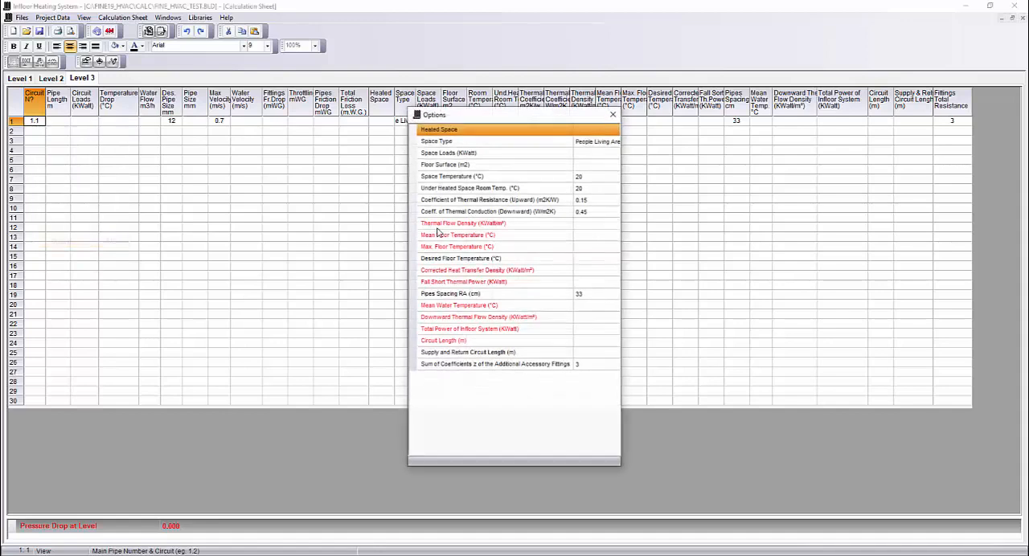
pyautogui.moveTo(621, 136); pyautogui.dragTo(747, 130)
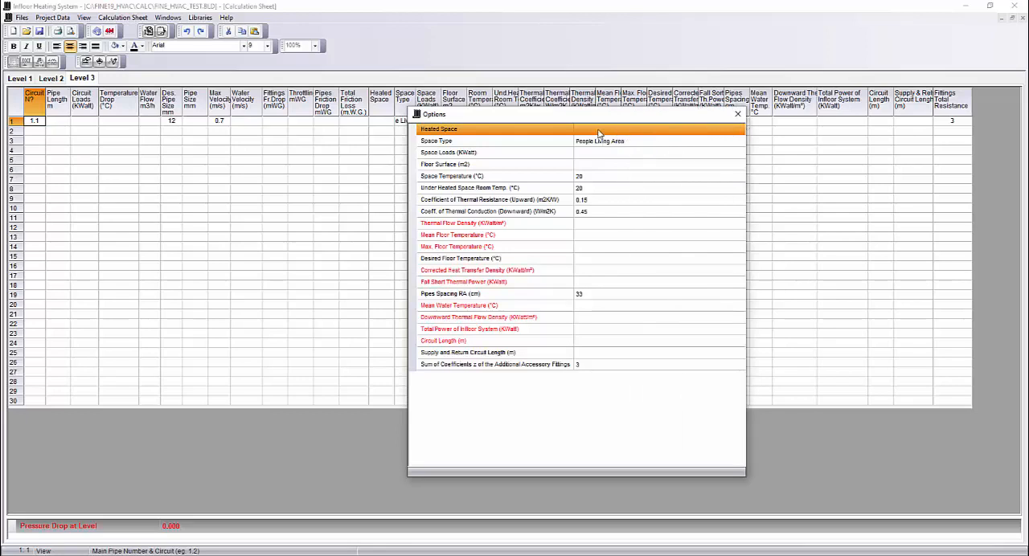
pyautogui.click(599, 141)
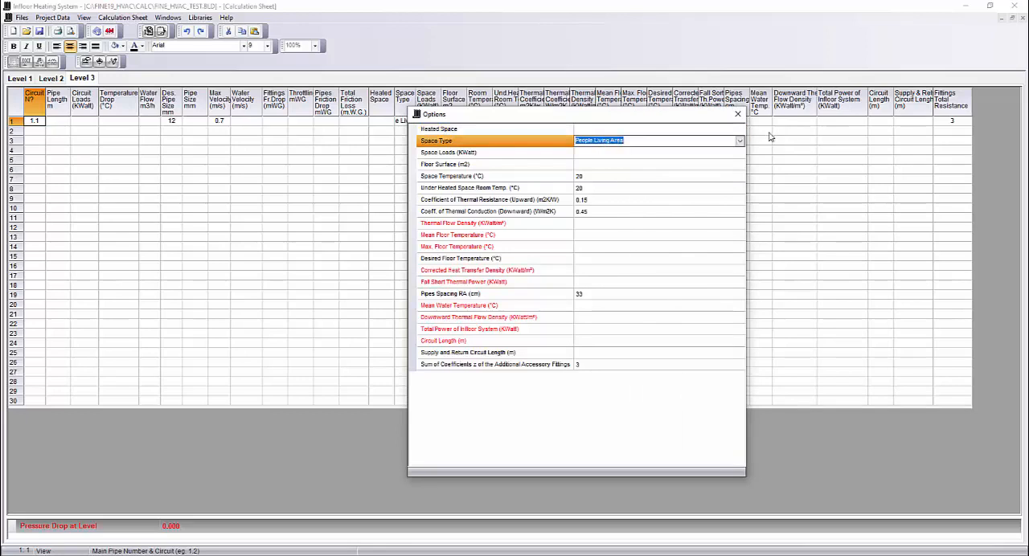
pyautogui.click(740, 141)
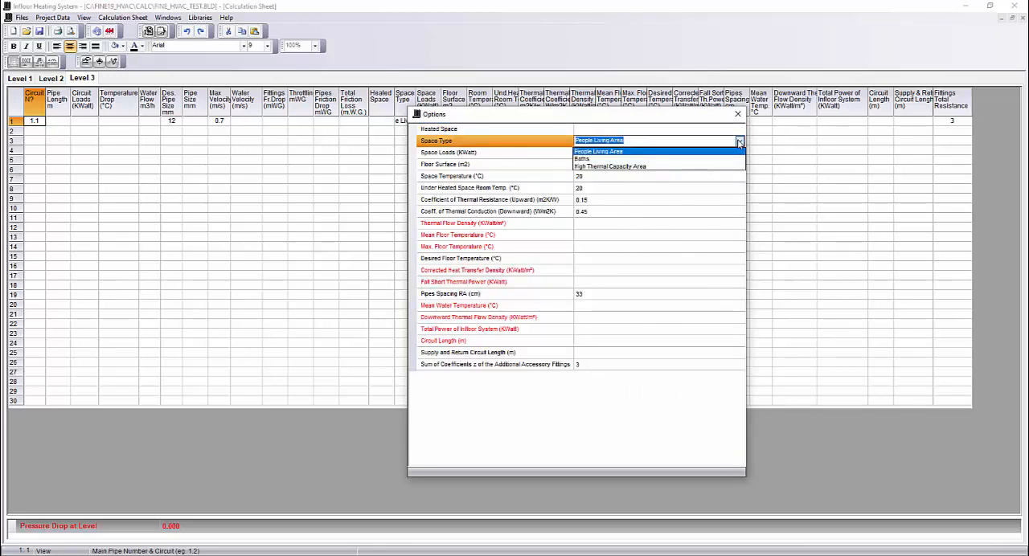
pyautogui.click(641, 160)
# - Set circuit 1.1's space loads to 0.437 kW and its floor surface to 5.7 m²
pyautogui.click(598, 158)
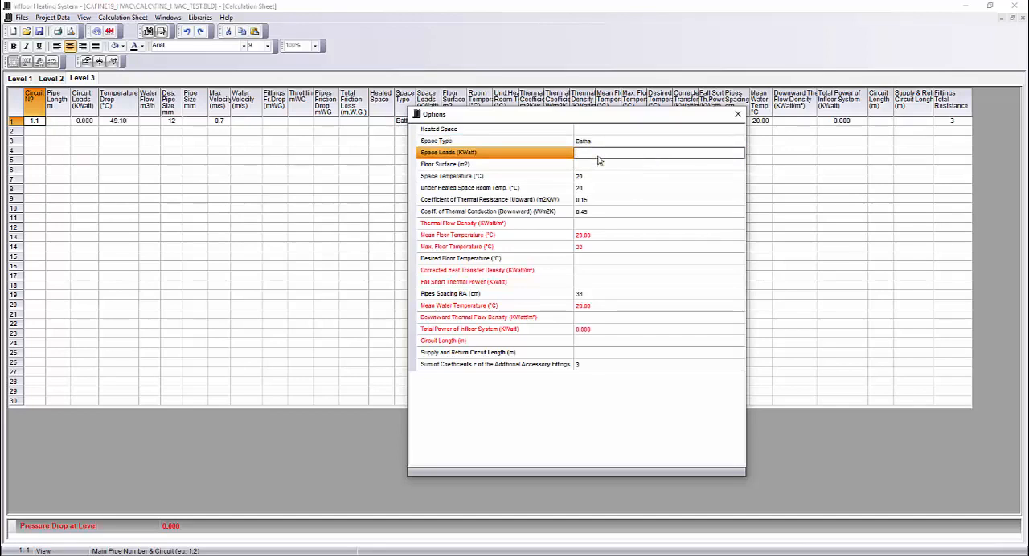
pyautogui.write('0.437')
pyautogui.press('Return')
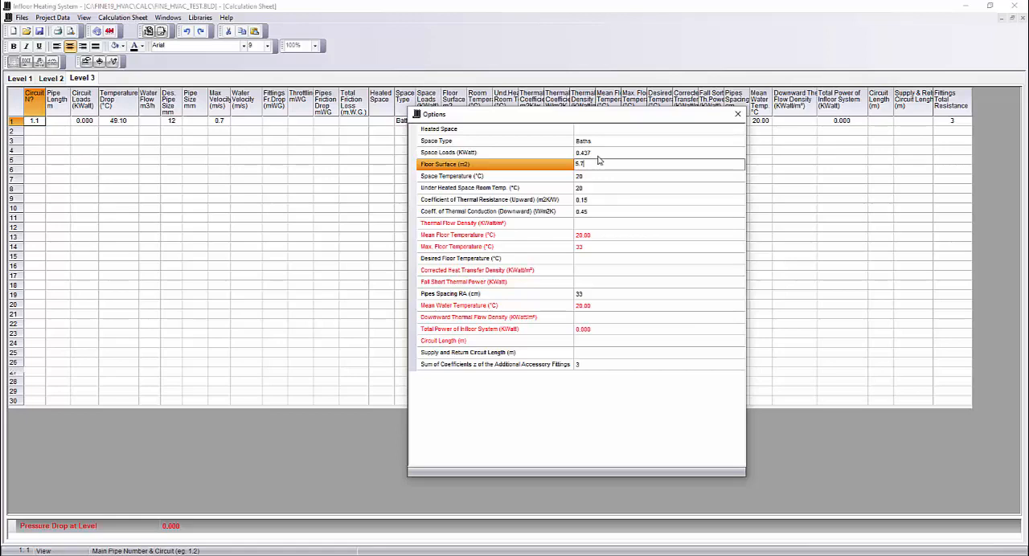
pyautogui.press('Return')
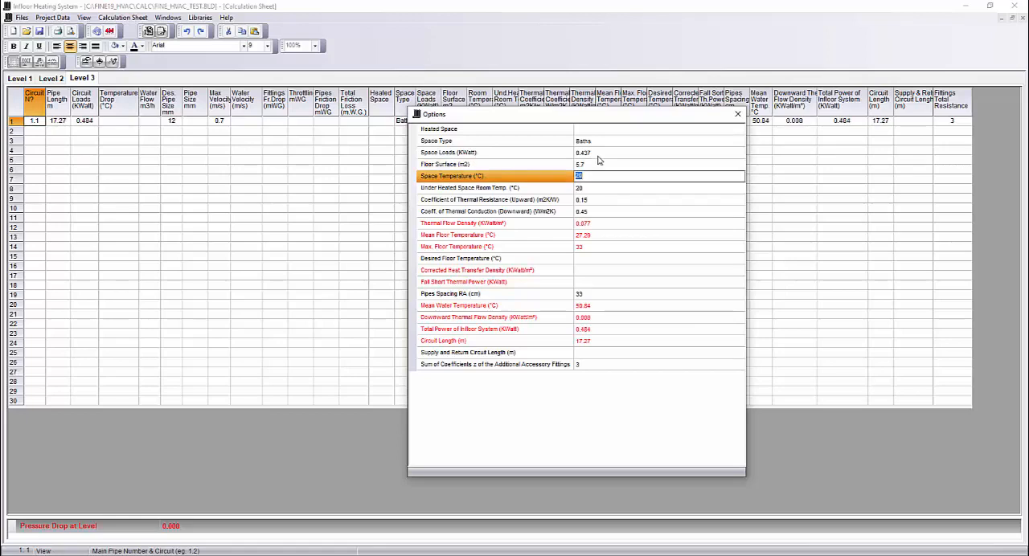
# - Set the pipes spacing RA of circuit 1.1 to 12 cm
pyautogui.click(587, 296)
pyautogui.write('12')
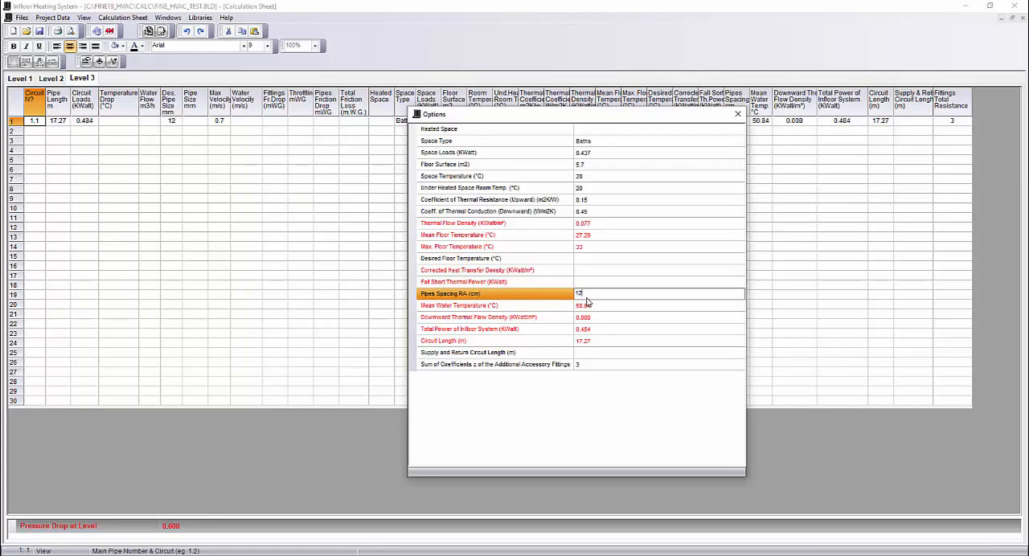
pyautogui.press('Return')
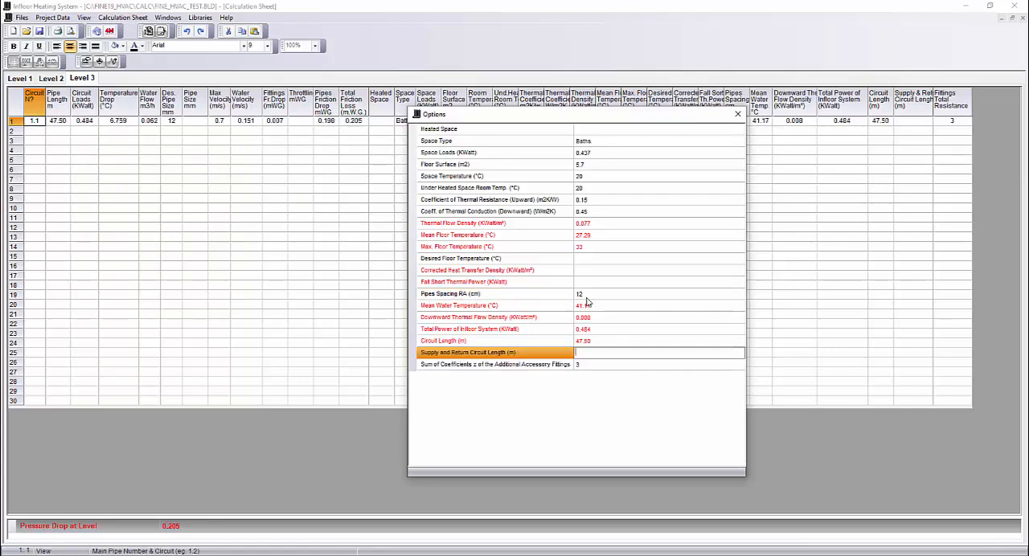
# - Examine the floor-type tables for the upward thermal resistance and downward thermal conduction coefficients, then close the circuit options
pyautogui.click(599, 188)
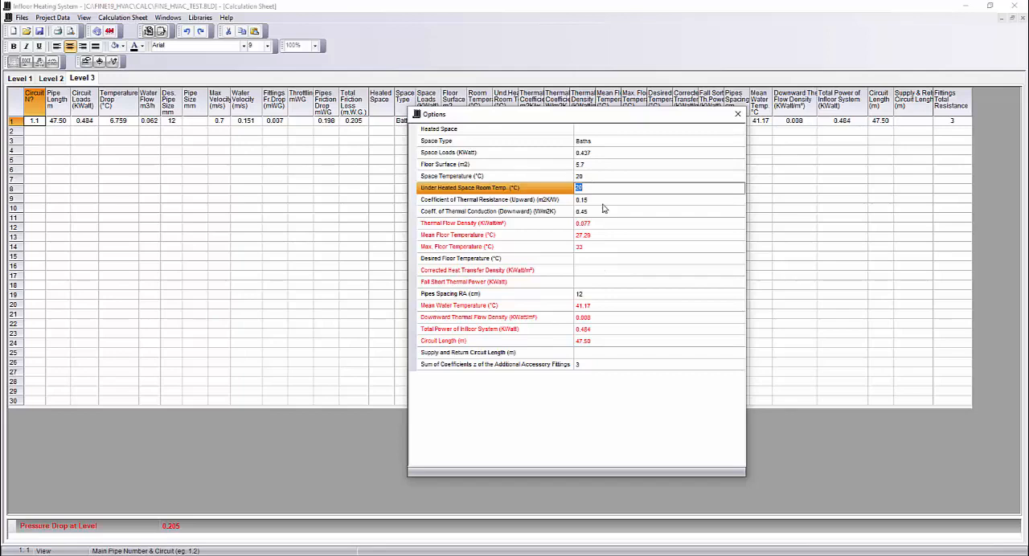
pyautogui.click(594, 199)
pyautogui.click(740, 200)
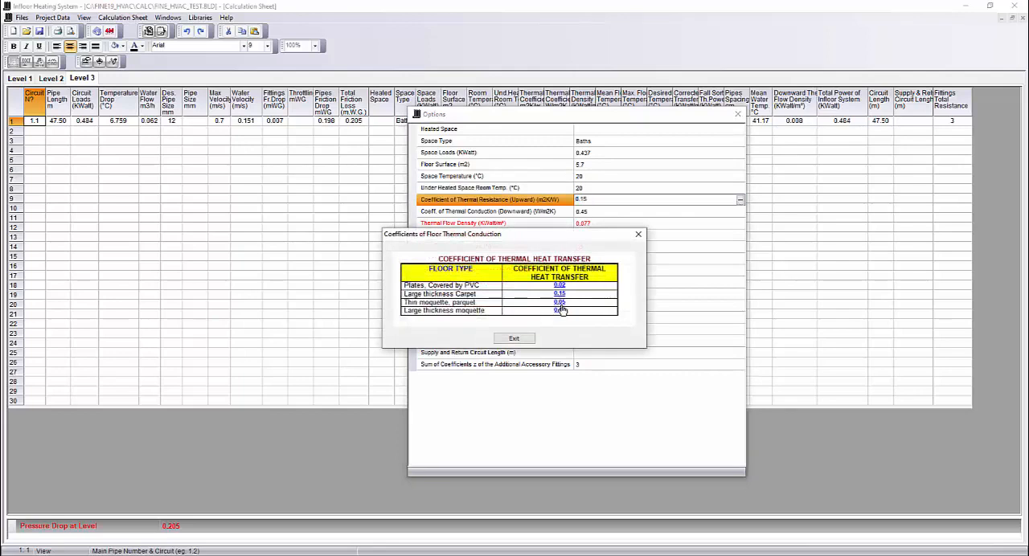
pyautogui.click(515, 339)
pyautogui.click(720, 211)
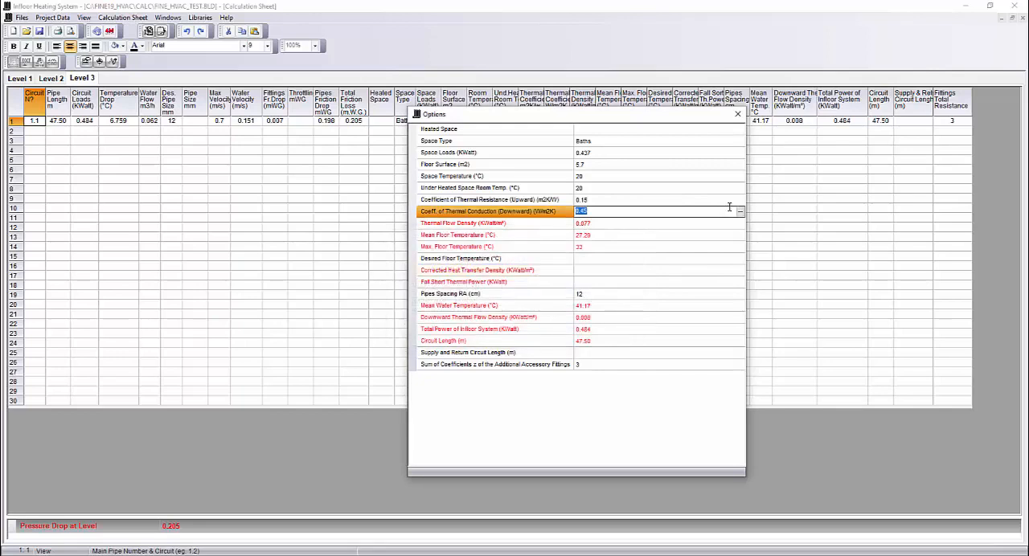
pyautogui.click(740, 210)
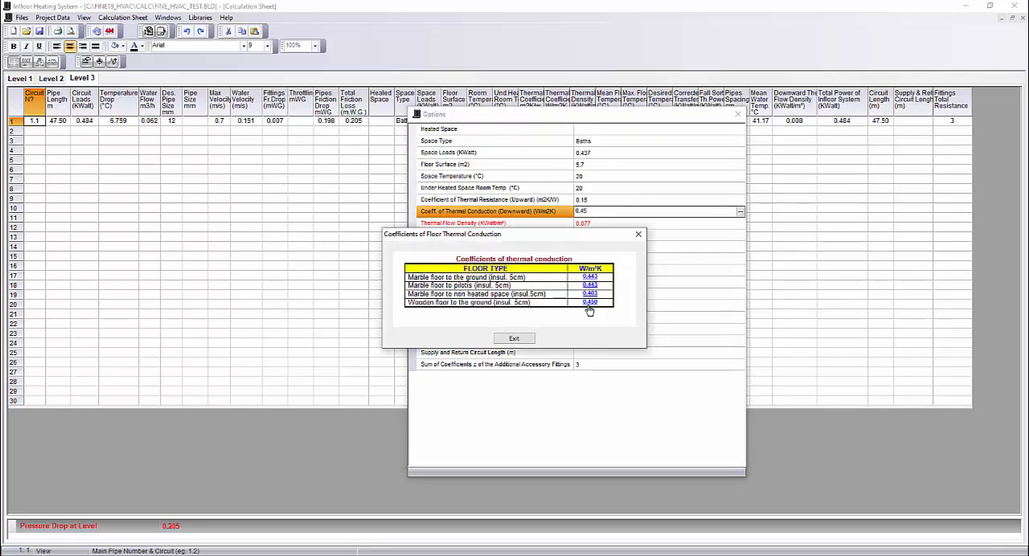
pyautogui.click(515, 339)
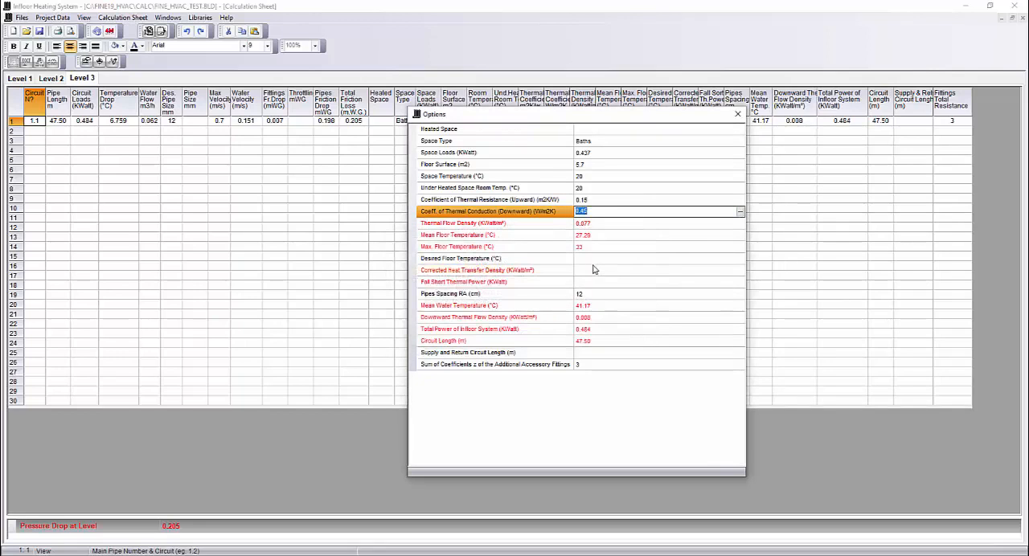
pyautogui.click(593, 259)
pyautogui.click(737, 114)
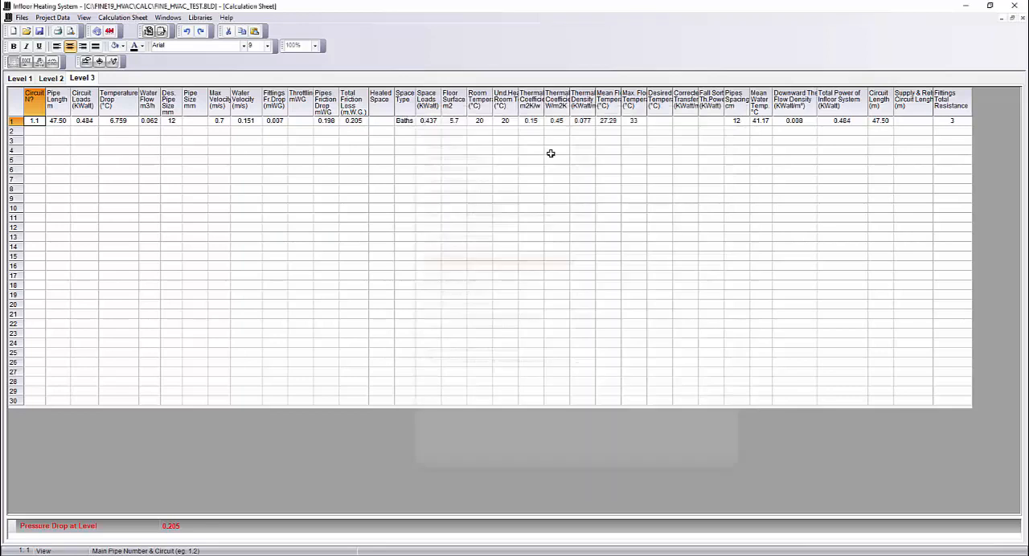
# - Add circuit 1.2 to the Level 3 sheet and set its space type to People Living Area in the circuit options
pyautogui.click(36, 131)
pyautogui.write('1.2')
pyautogui.press('Return')
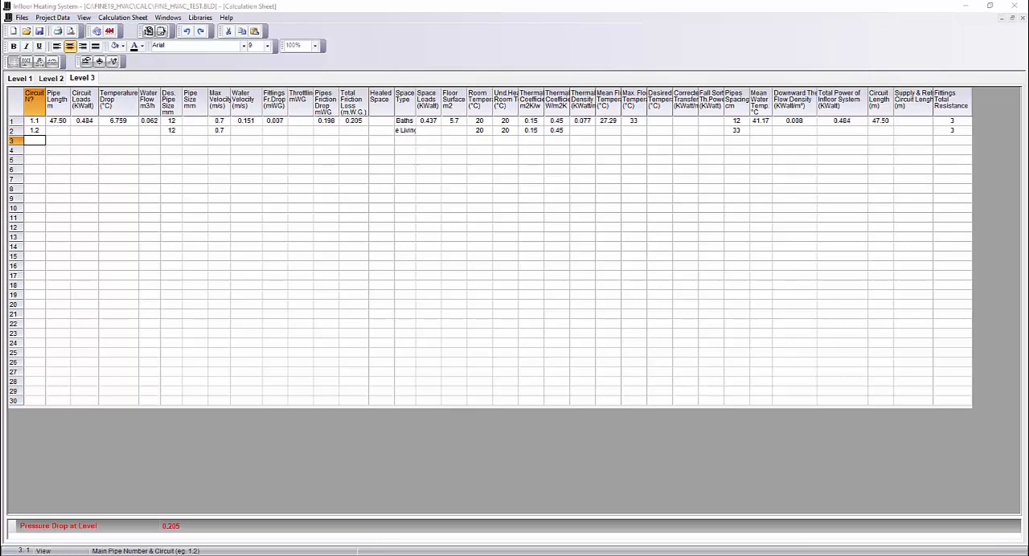
pyautogui.rightClick(34, 132)
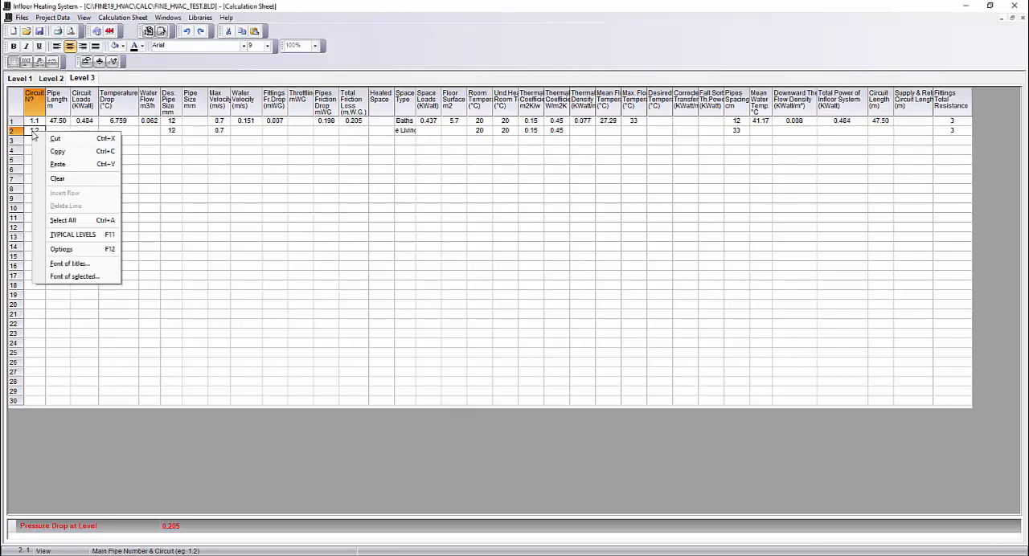
pyautogui.click(96, 248)
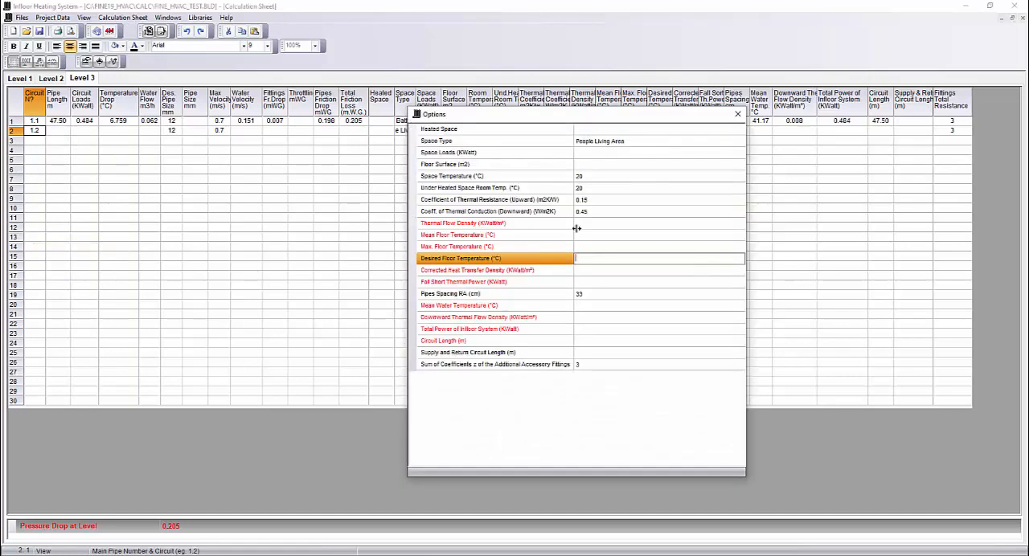
pyautogui.click(602, 145)
pyautogui.click(739, 143)
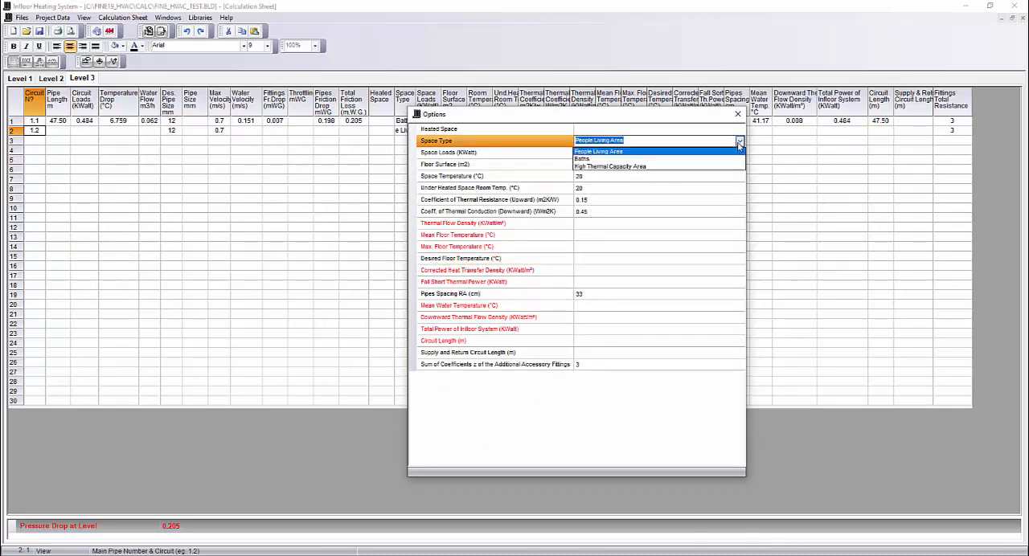
pyautogui.click(600, 151)
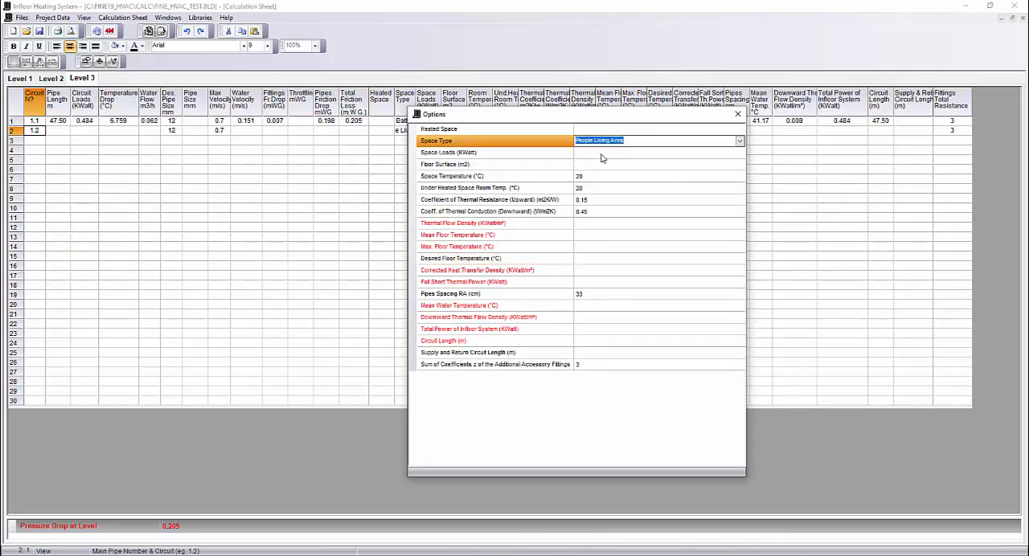
# - Set circuit 1.2's space loads to 0.921 kW and its floor surface to 11.31 m²
pyautogui.click(601, 156)
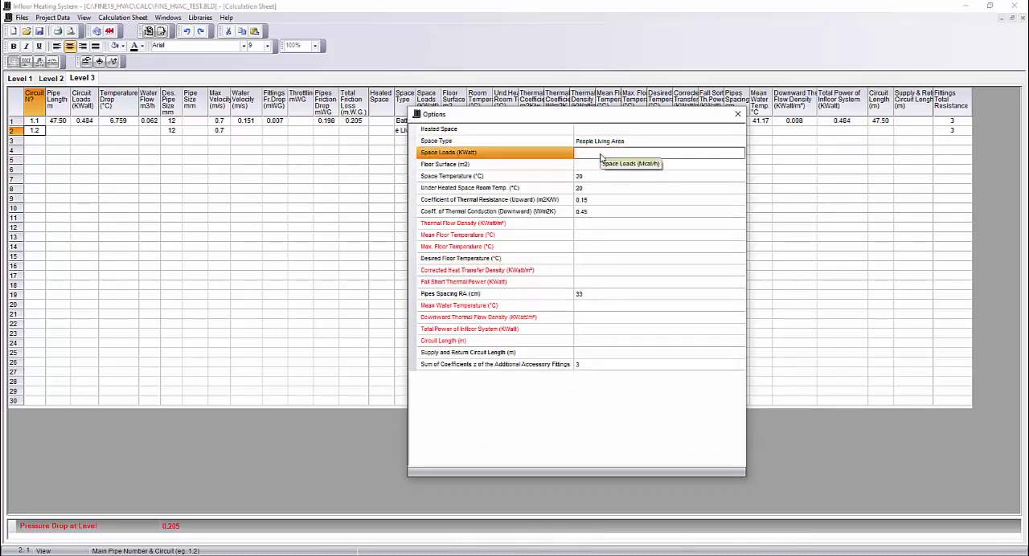
pyautogui.write('0.921')
pyautogui.press('Return')
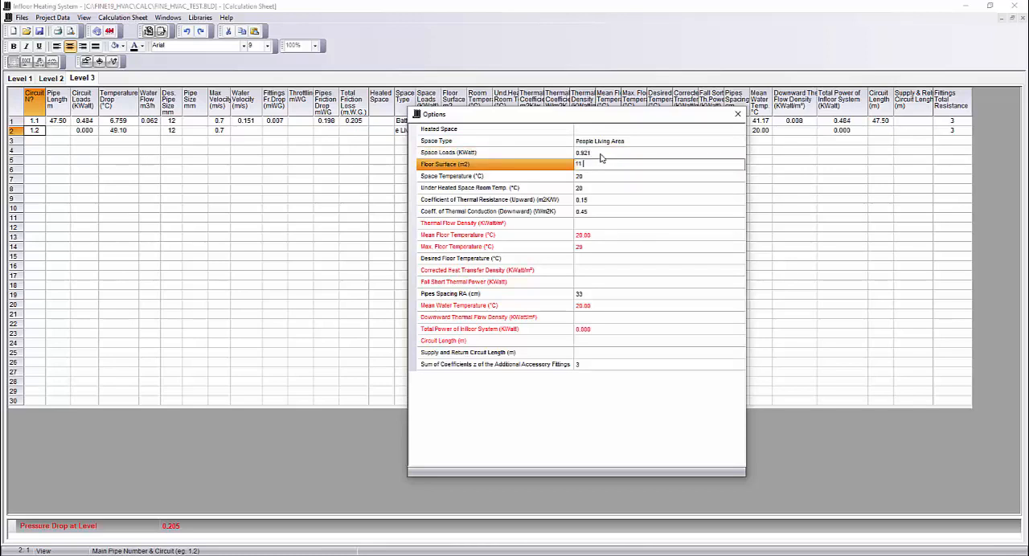
pyautogui.write('11.31')
pyautogui.press('Return')
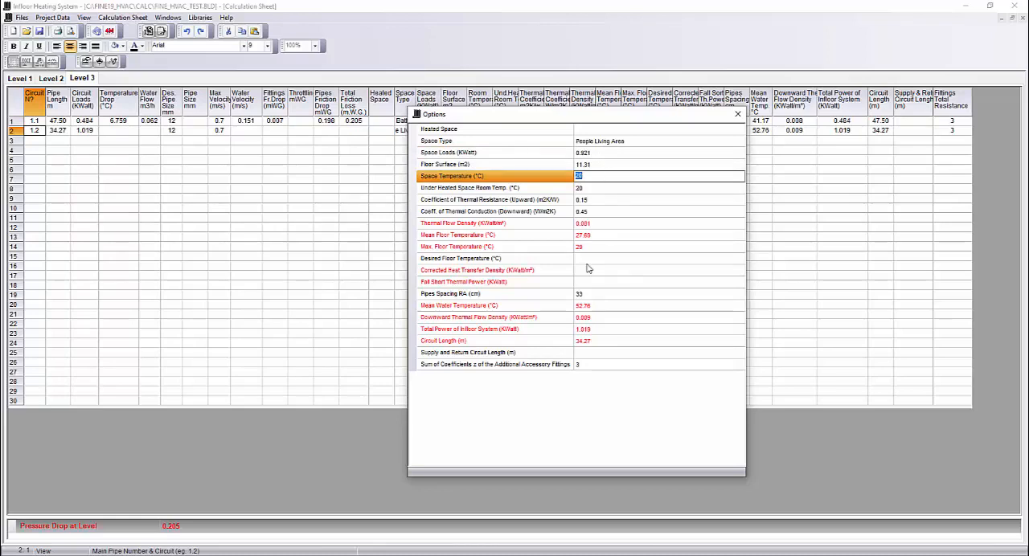
# - Set the pipes spacing RA of circuit 1.2 to 12 cm and close the circuit options
pyautogui.click(593, 298)
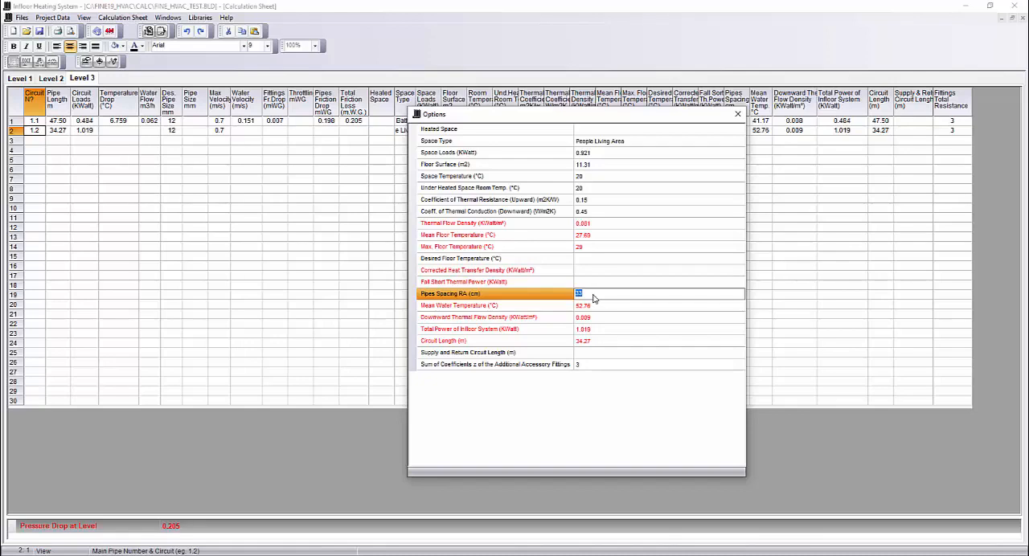
pyautogui.write('12')
pyautogui.press('Return')
pyautogui.click(593, 298)
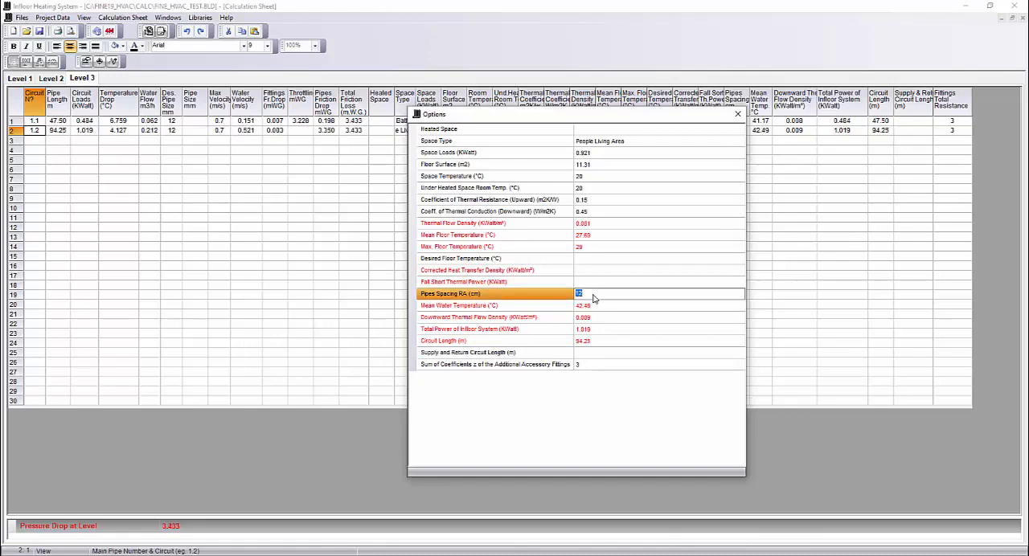
pyautogui.click(739, 120)
# - Add circuit 1.3 in the third row of the Level 3 sheet and open its options
pyautogui.click(37, 140)
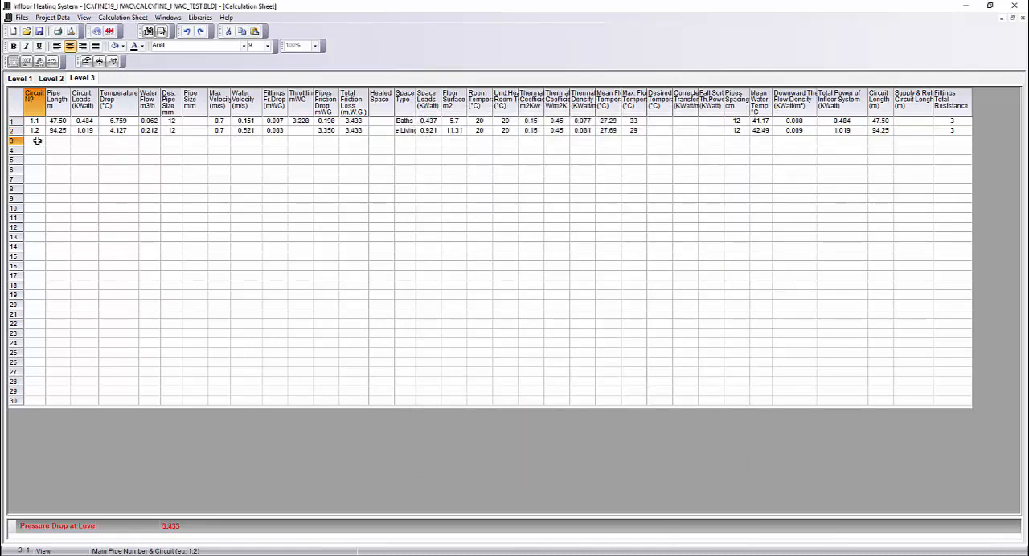
pyautogui.write('1.3')
pyautogui.press('Return')
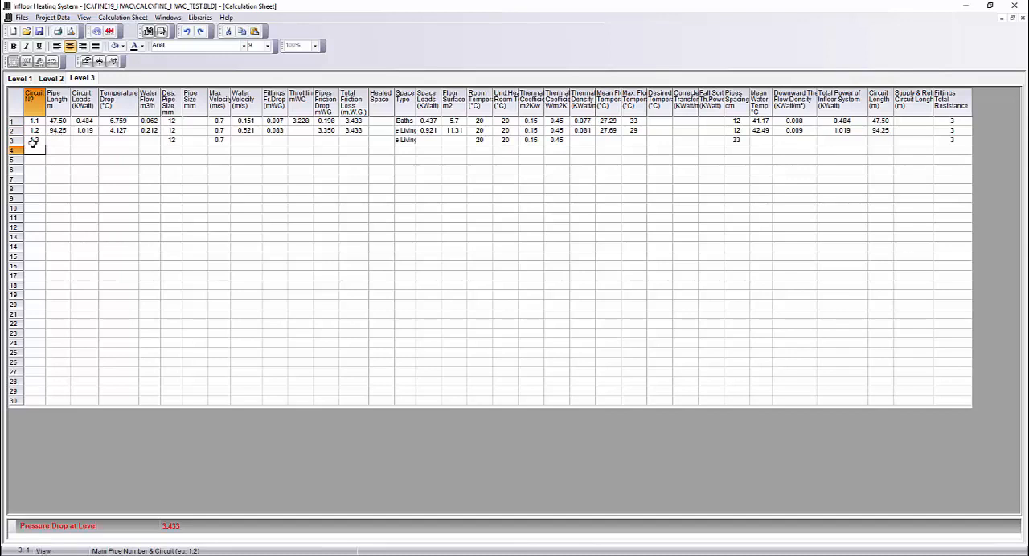
pyautogui.click(33, 141)
pyautogui.rightClick(33, 141)
pyautogui.click(57, 261)
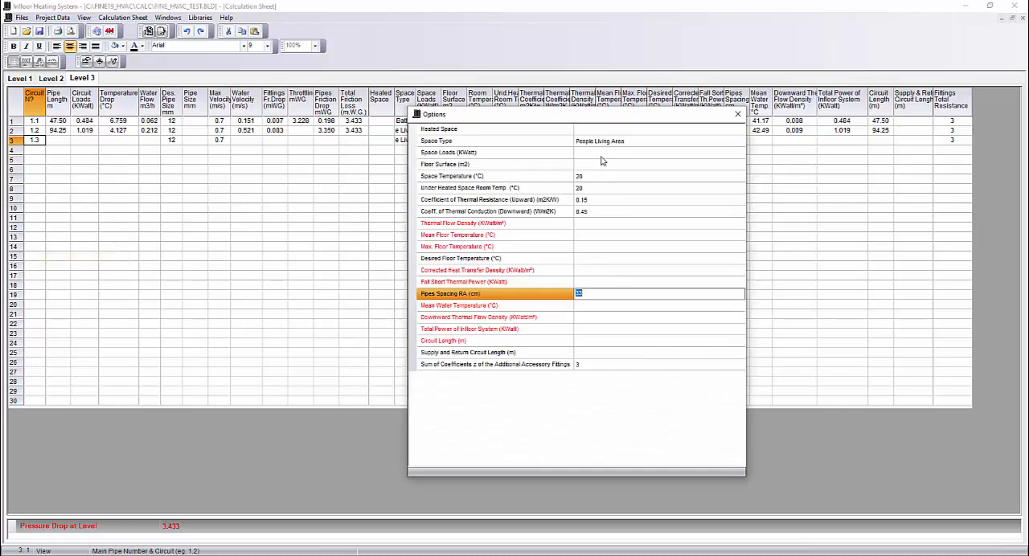
# - Set circuit 1.3's space loads to 0.907 kW and its floor surface to 14.85 m²
pyautogui.click(601, 158)
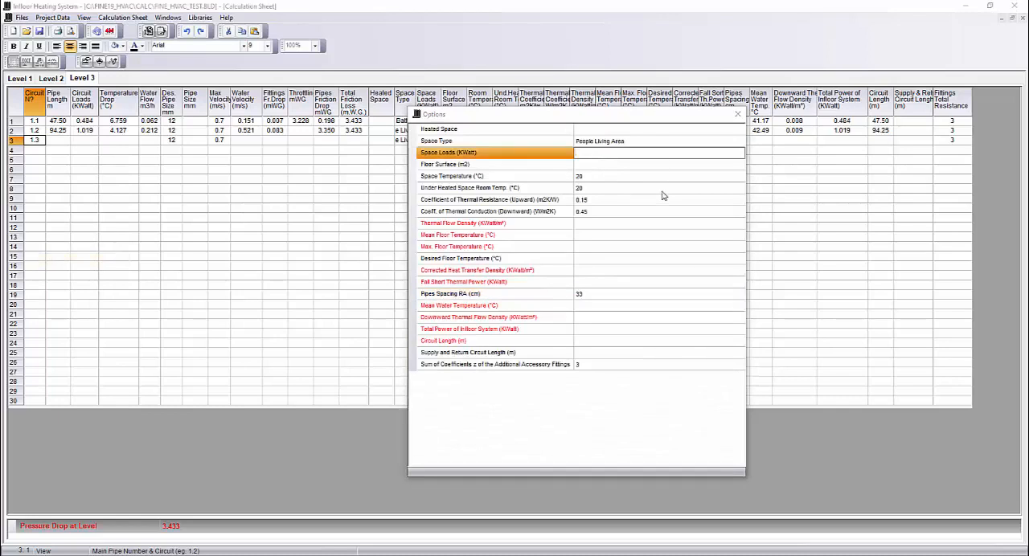
pyautogui.click(590, 154)
pyautogui.write('0.907')
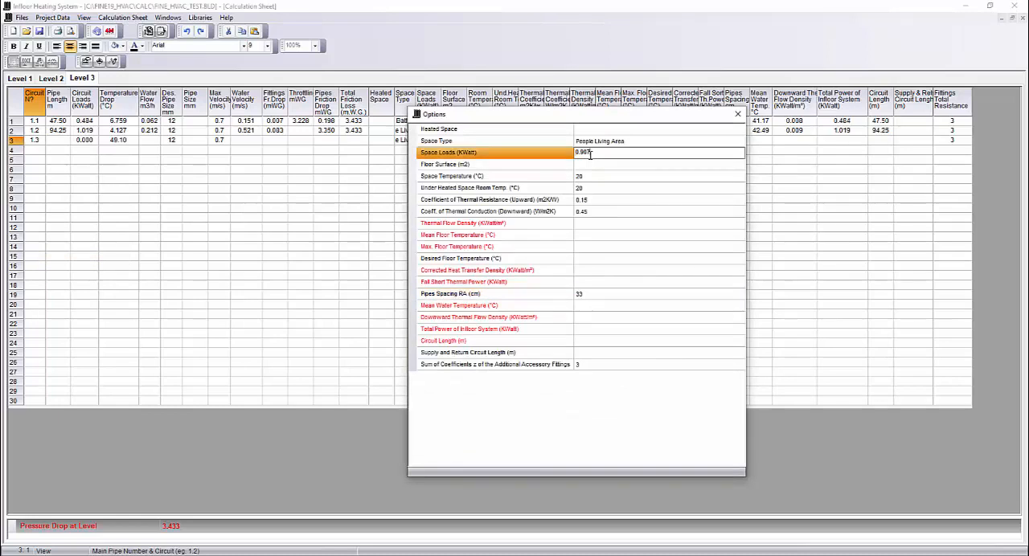
pyautogui.press('Return')
pyautogui.write('14.85')
pyautogui.press('Return')
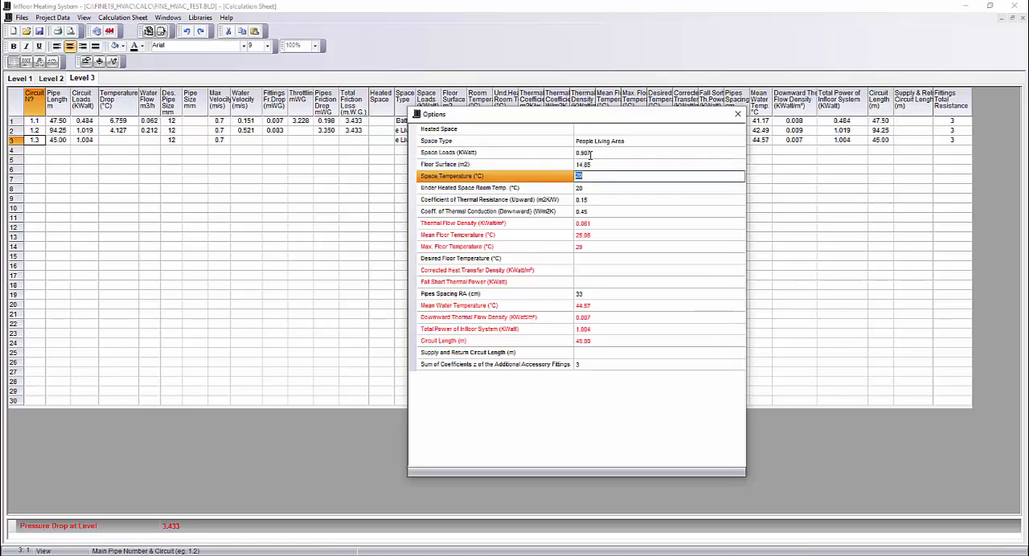
# - Set the pipes spacing RA of circuit 1.3 to 12 cm and close the circuit options
pyautogui.click(584, 293)
pyautogui.write('12')
pyautogui.press('Return')
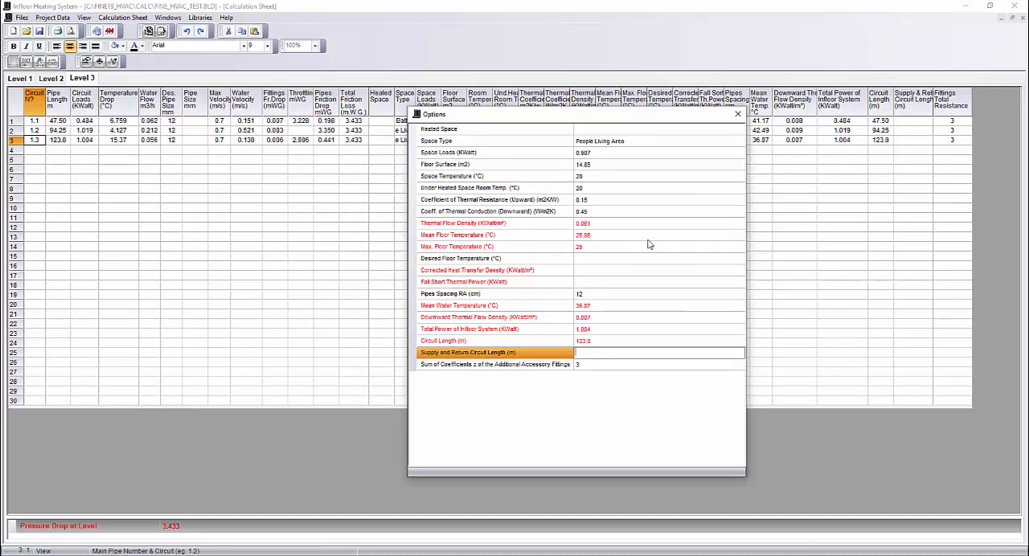
pyautogui.click(737, 116)
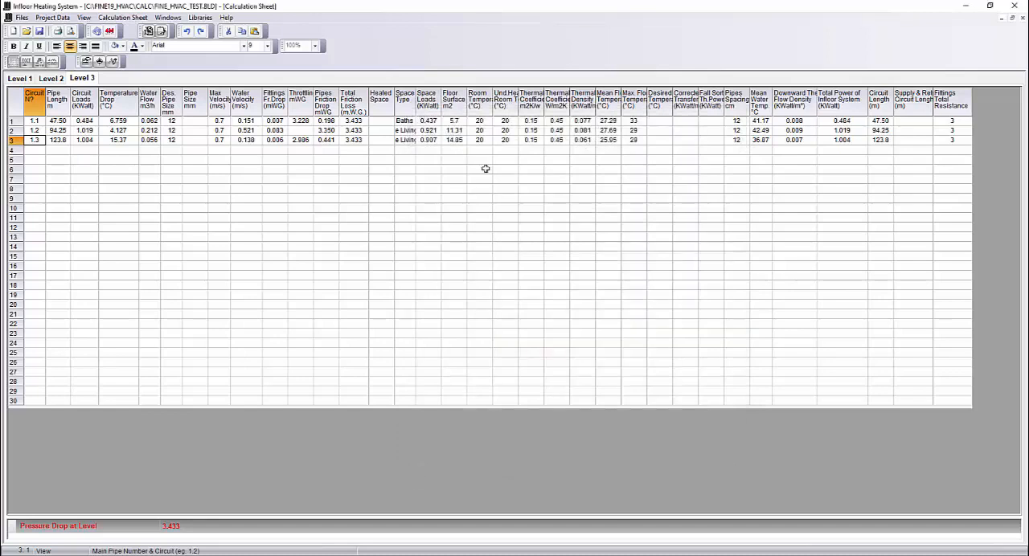
# - Enter main pipe number 1 in the fourth row of the Level 3 sheet and check its circuit loads
pyautogui.click(38, 150)
pyautogui.write('1')
pyautogui.press('Return')
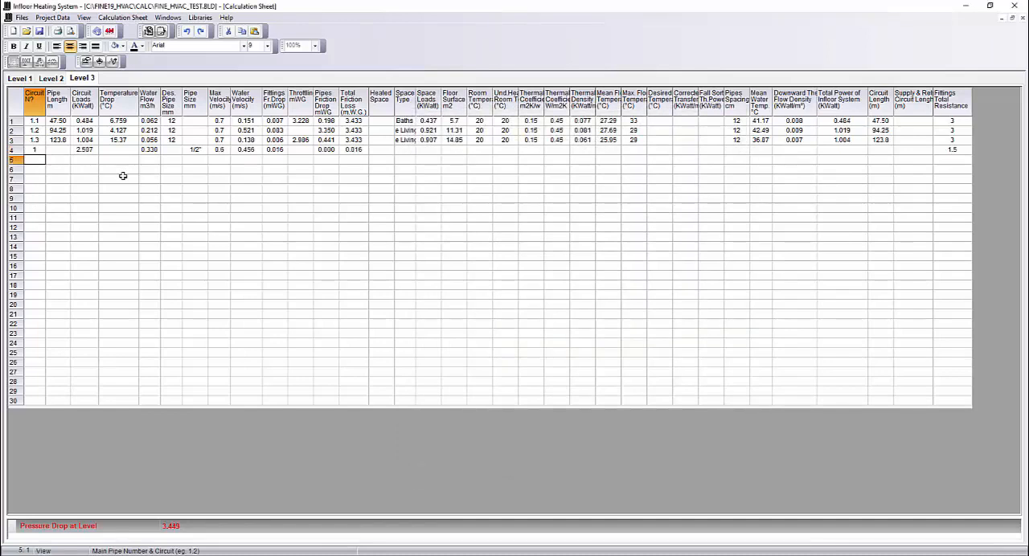
pyautogui.click(85, 150)
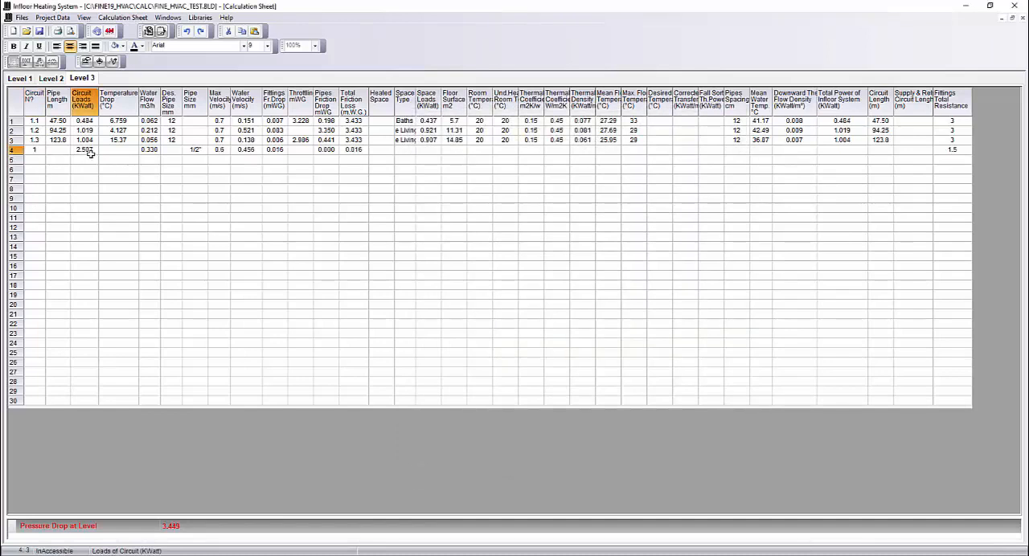
# - Switch to the Level 2 sheet and add circuit 1.1 in its first row
pyautogui.click(52, 78)
pyautogui.click(537, 321)
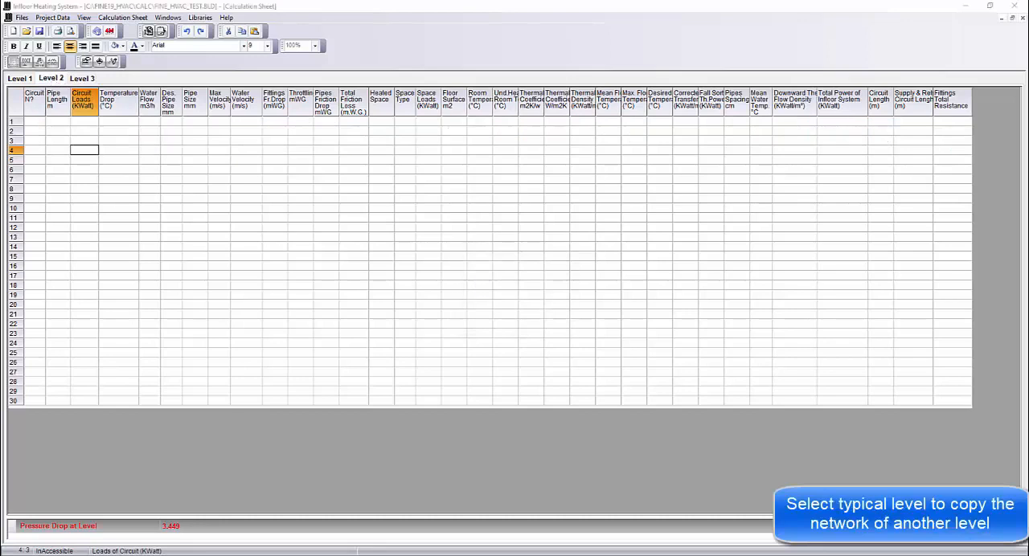
pyautogui.click(37, 120)
pyautogui.write('1.1')
pyautogui.press('Return')
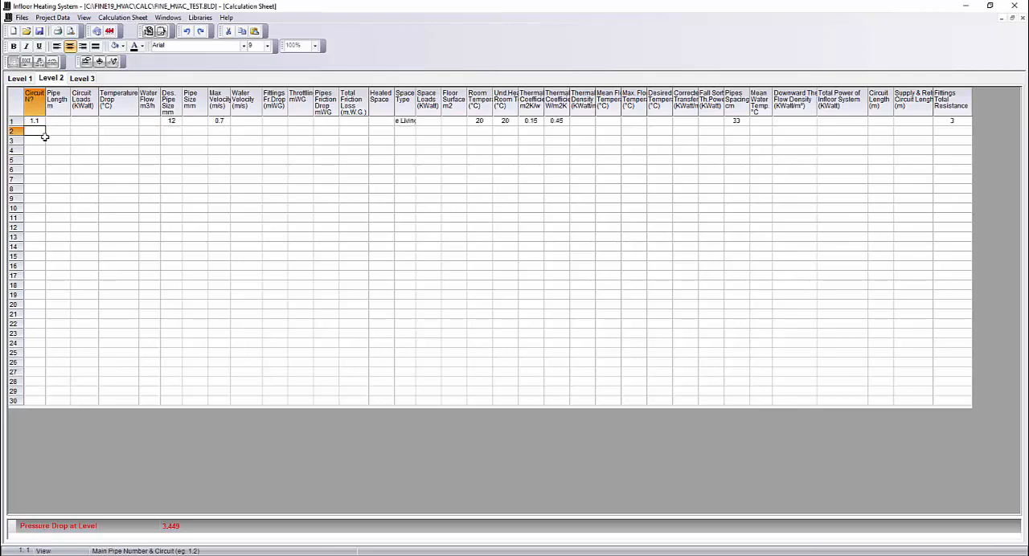
# - Open the options of Level 2's circuit 1.1 and set the space type to Baths
pyautogui.rightClick(33, 119)
pyautogui.click(85, 239)
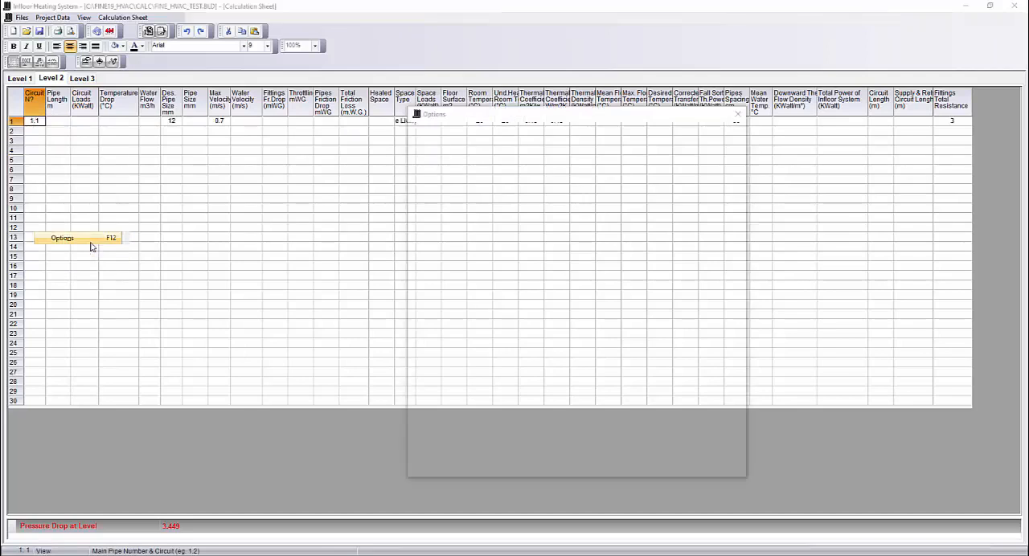
pyautogui.click(585, 144)
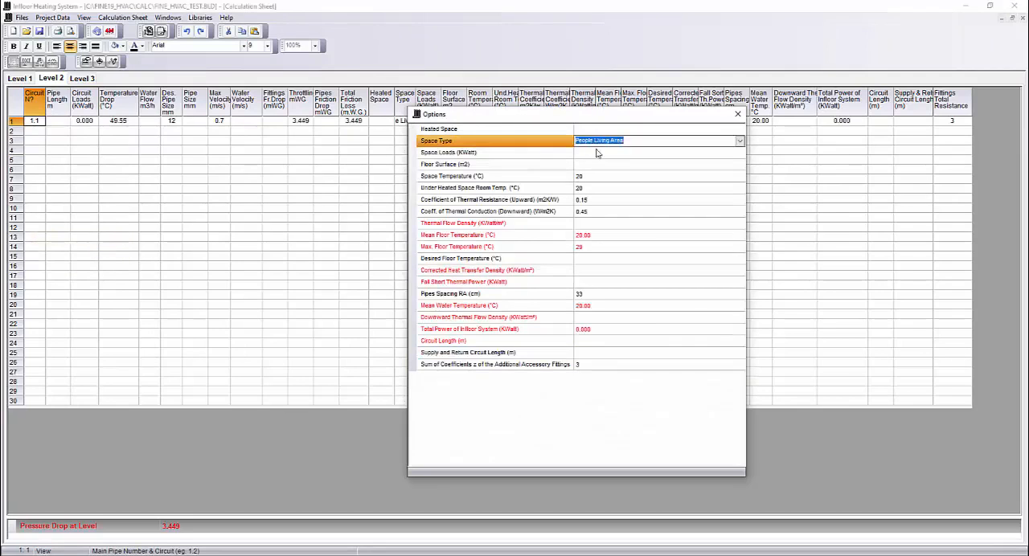
pyautogui.click(740, 142)
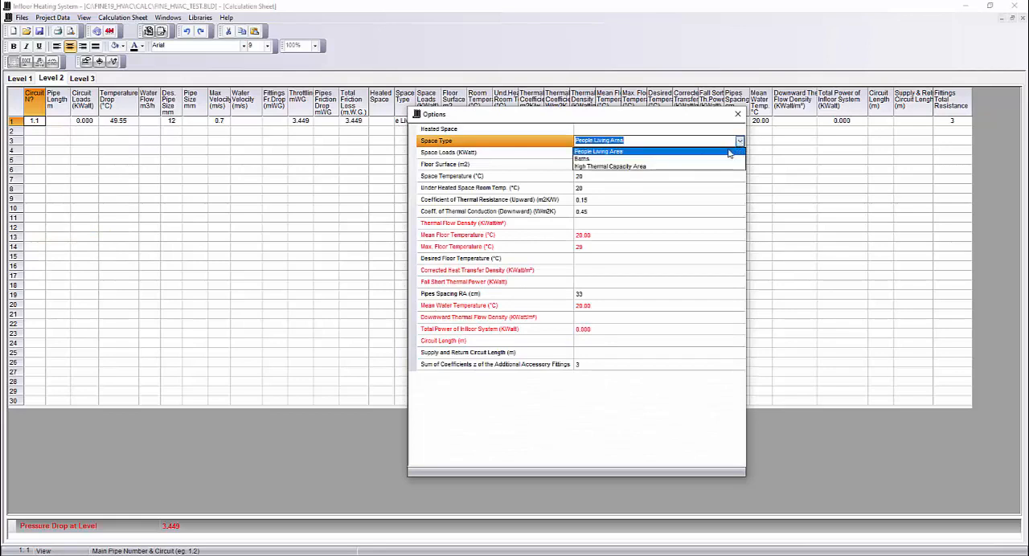
pyautogui.click(661, 159)
# - Set the space loads of Level 2's circuit 1.1 to 0.437 kW
pyautogui.click(601, 153)
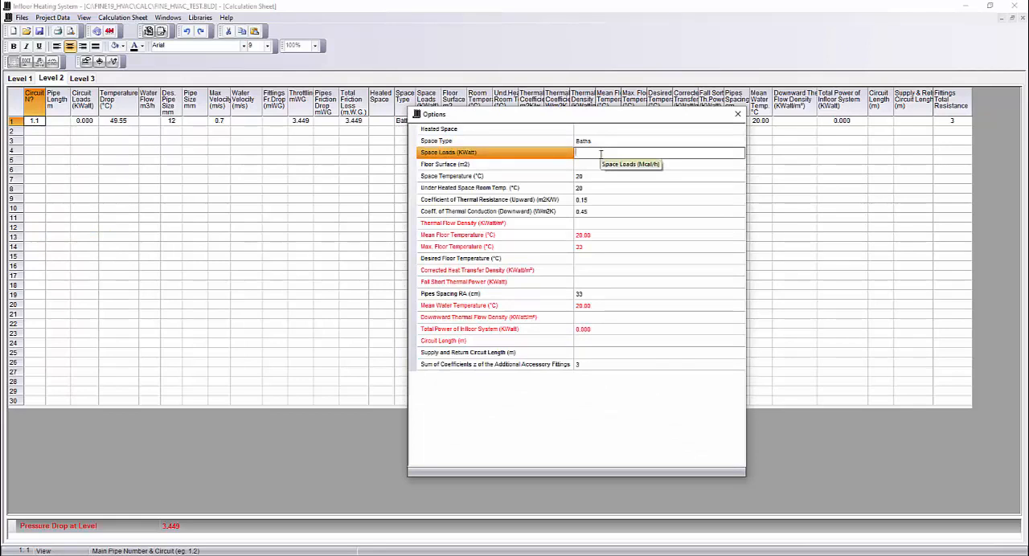
pyautogui.write('0.437')
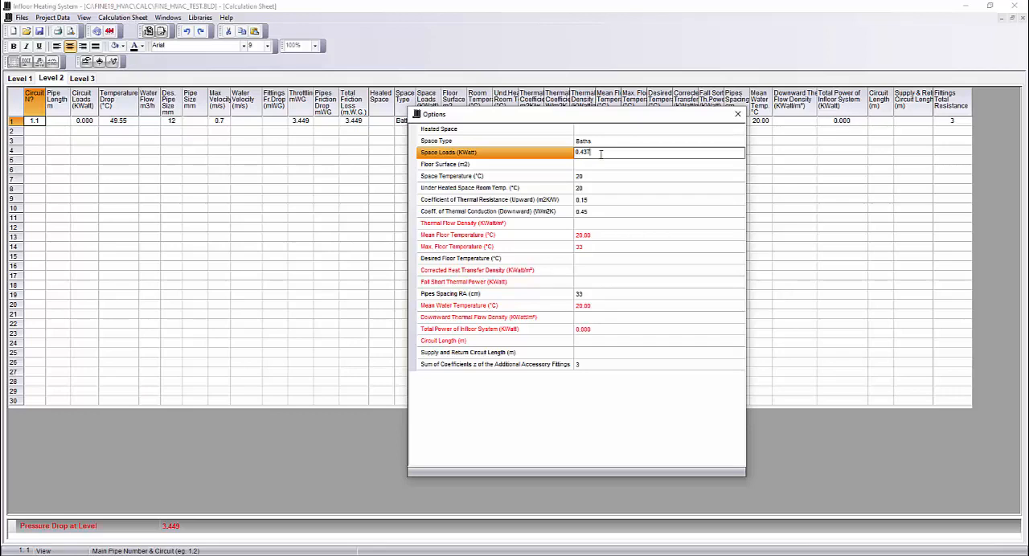
pyautogui.press('Return')
# - Set the floor surface of Level 2's circuit 1.1 to 5 m² and its pipes spacing RA to 12 cm
pyautogui.write('5')
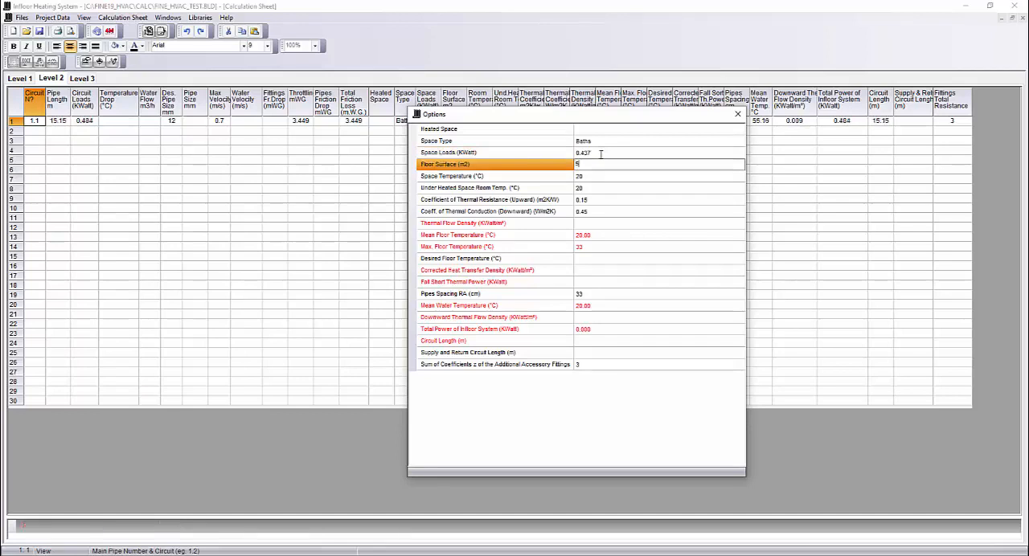
pyautogui.press('Return')
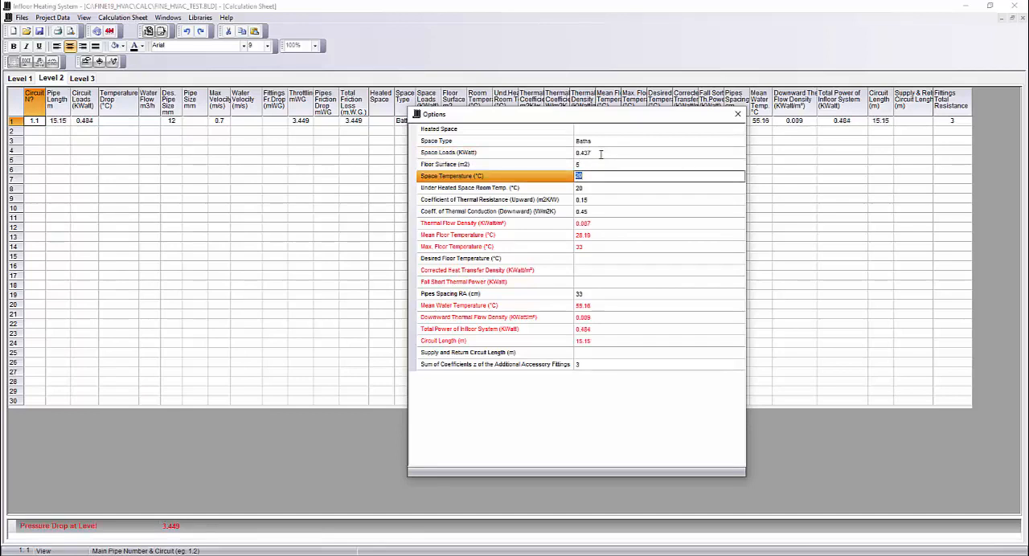
pyautogui.click(590, 294)
pyautogui.press('Return')
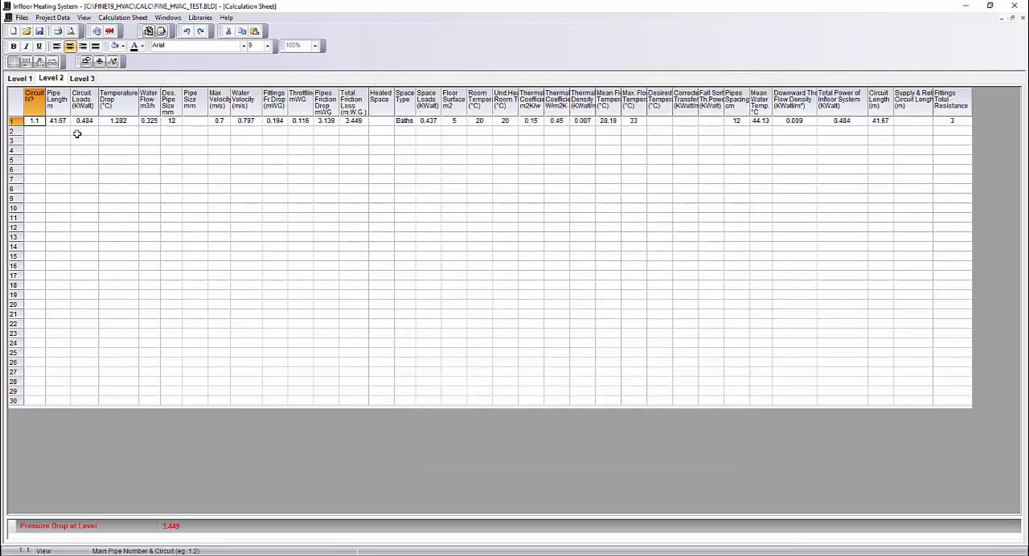
# - Add circuit 1.2 in the second row of the Level 2 sheet
pyautogui.click(33, 130)
pyautogui.write('1.2')
pyautogui.press('Return')
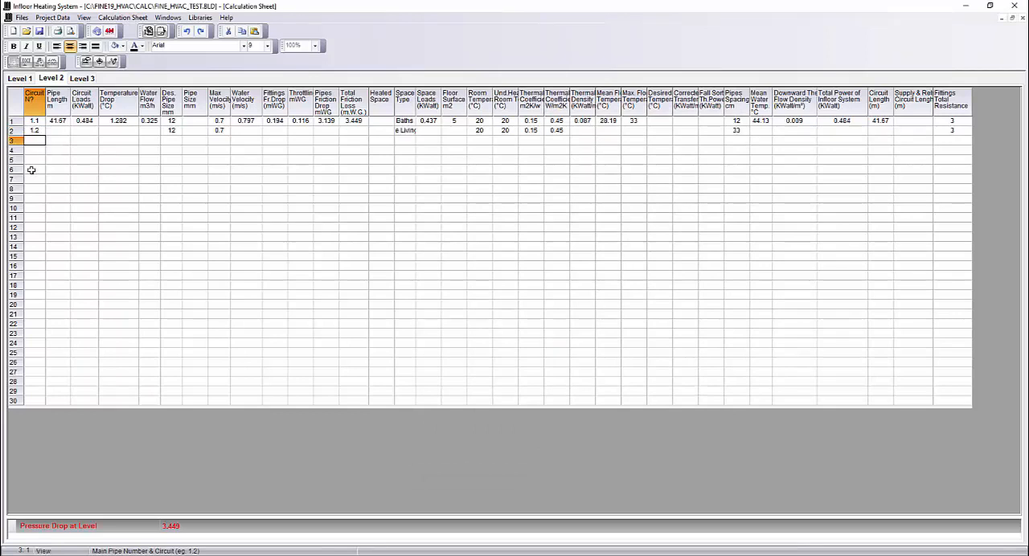
# - Open the options of Level 2's circuit 1.2 and set its space loads to 1.715 kW
pyautogui.click(34, 130)
pyautogui.rightClick(35, 130)
pyautogui.click(89, 184)
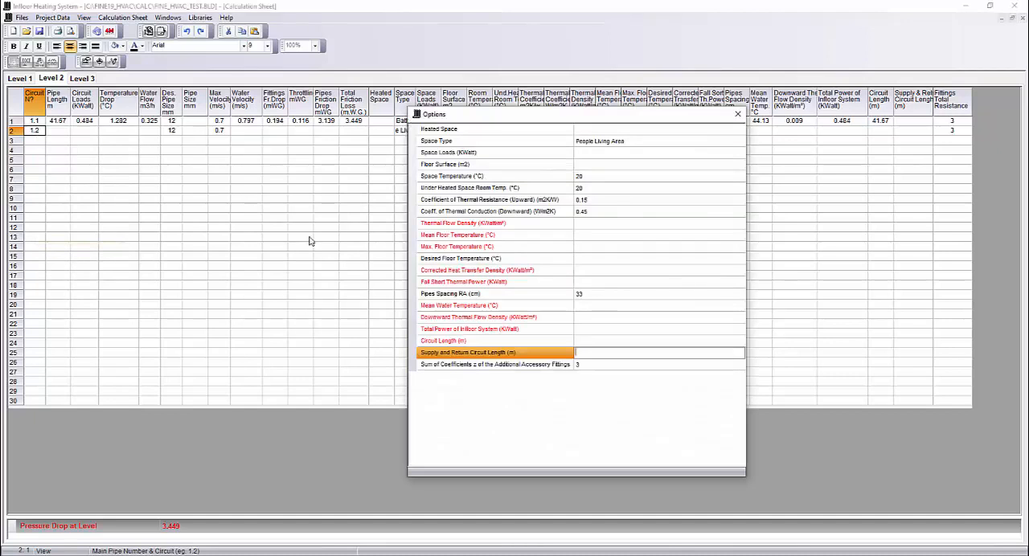
pyautogui.click(605, 153)
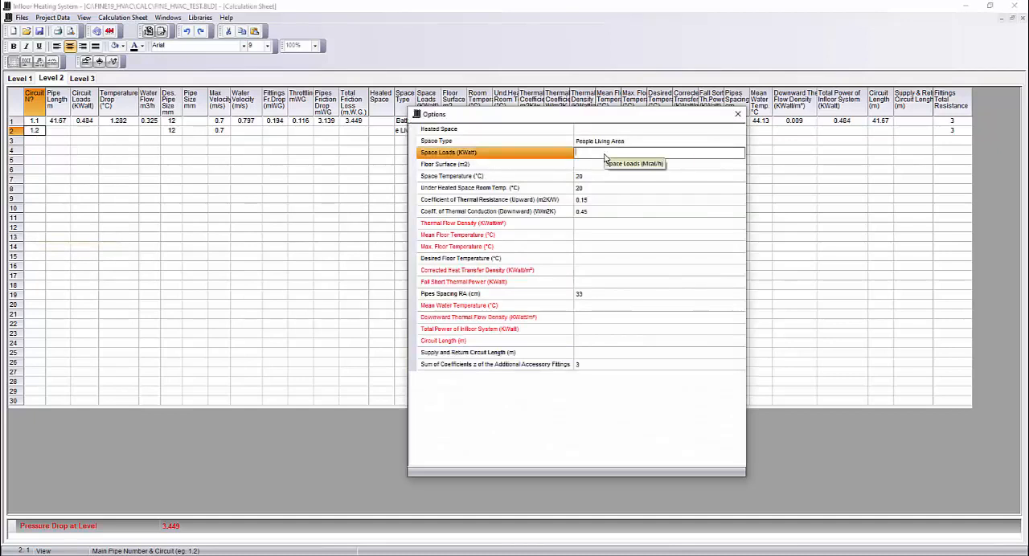
pyautogui.write('1.71')
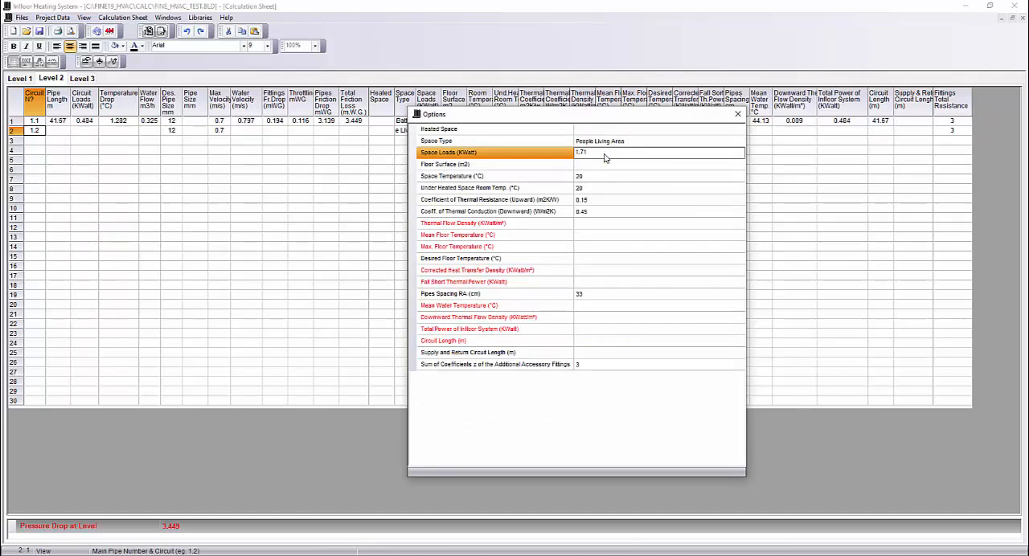
pyautogui.write('5')
pyautogui.press('Return')
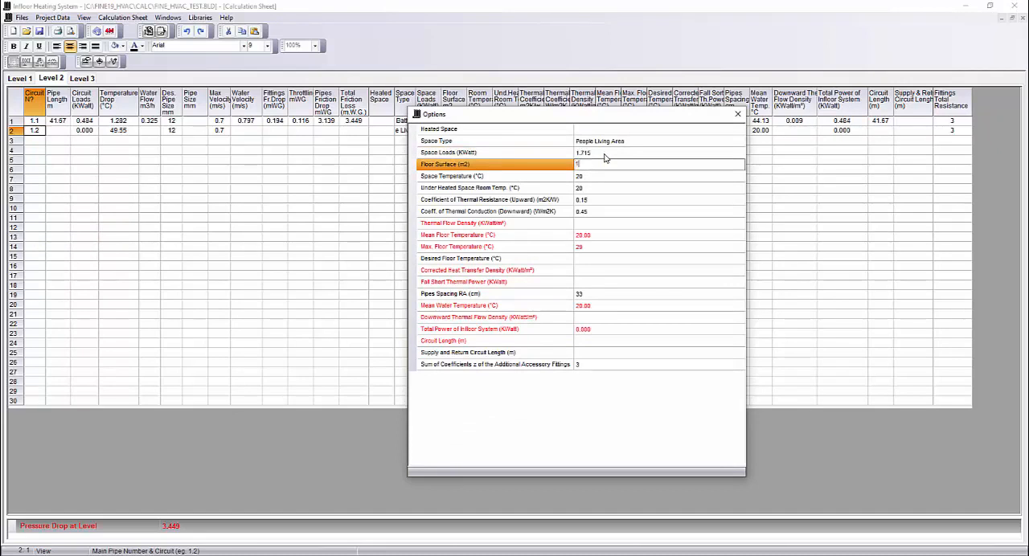
# - Set the floor surface of Level 2's circuit 1.2 to 17 m² and its pipes spacing RA to 12 cm
pyautogui.write('17')
pyautogui.press('Return')
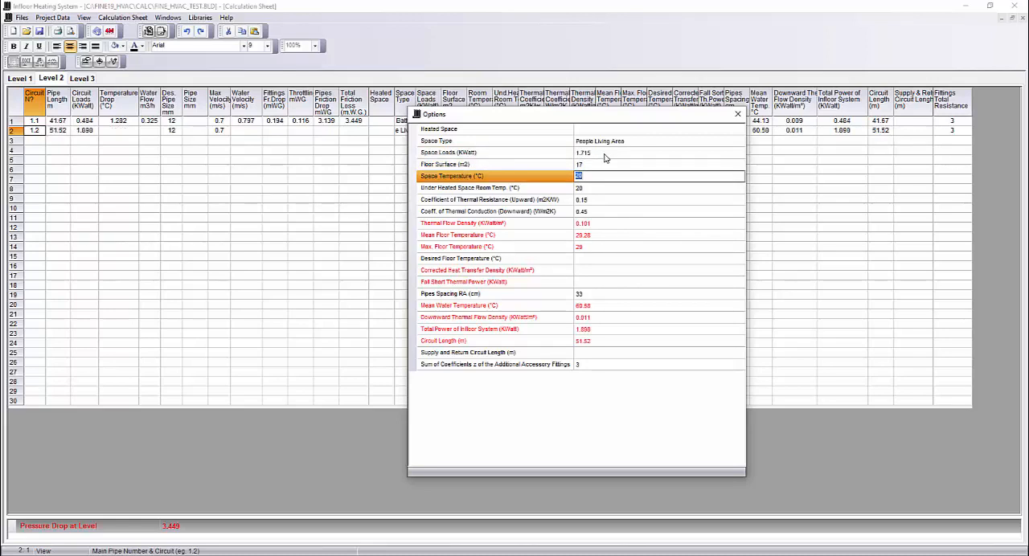
pyautogui.click(591, 295)
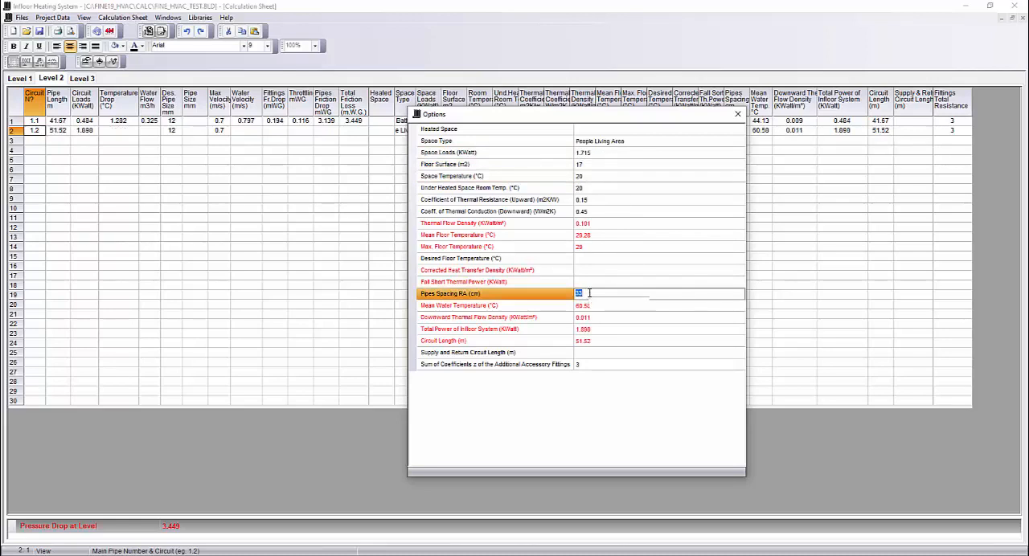
pyautogui.write('12')
pyautogui.press('Return')
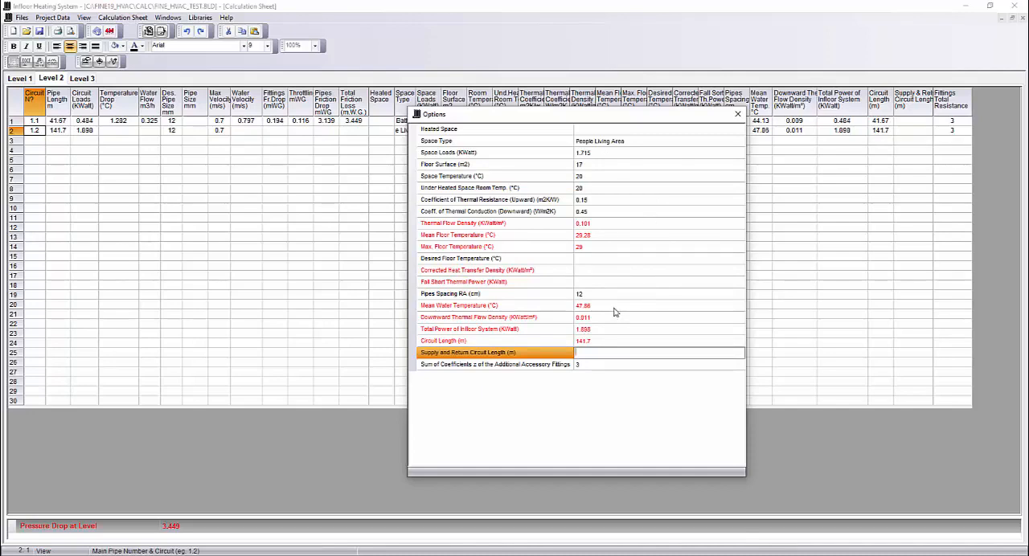
pyautogui.click(738, 114)
pyautogui.click(151, 199)
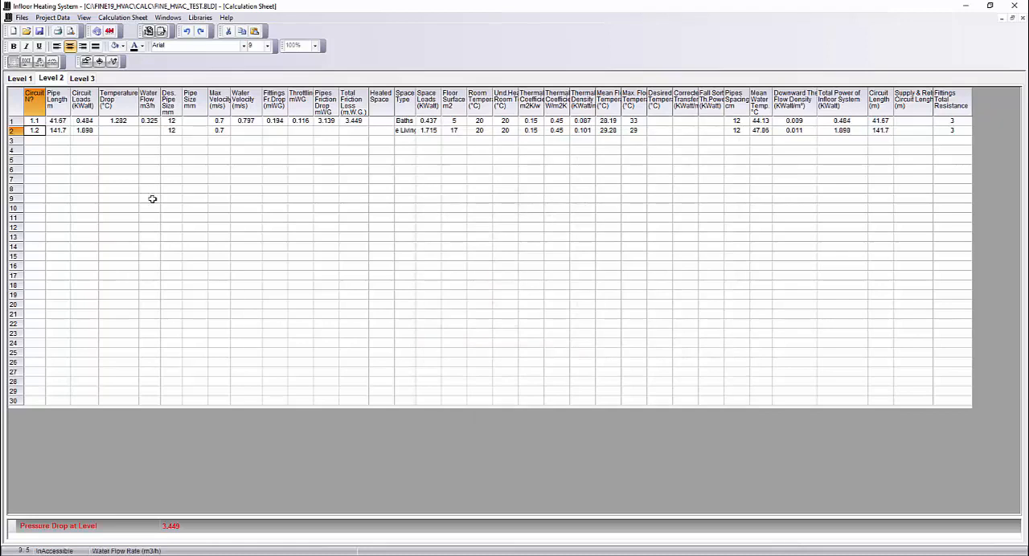
# - Reopen the options of Level 2's circuit 1.2 and set its desired floor temperature to 29 °C
pyautogui.click(105, 130)
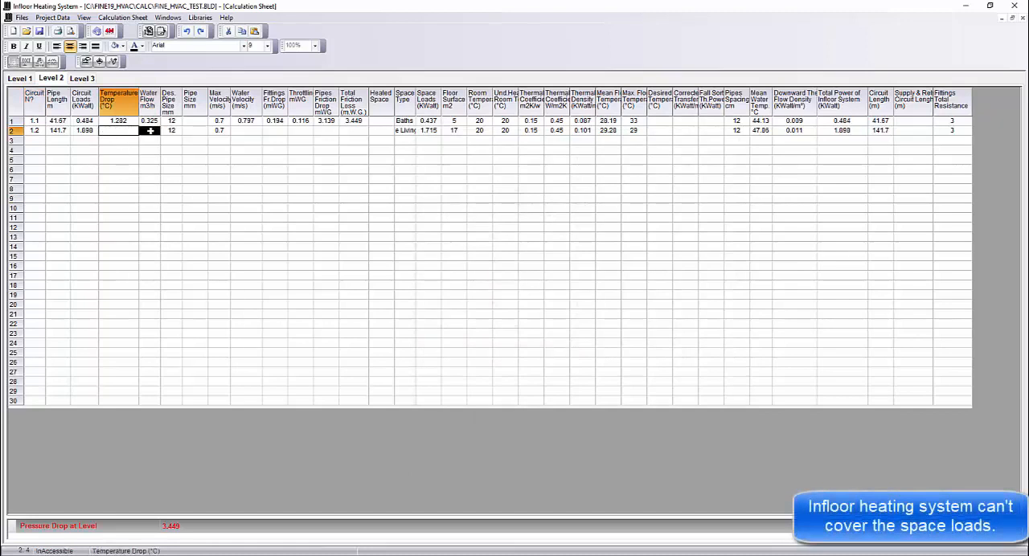
pyautogui.click(171, 178)
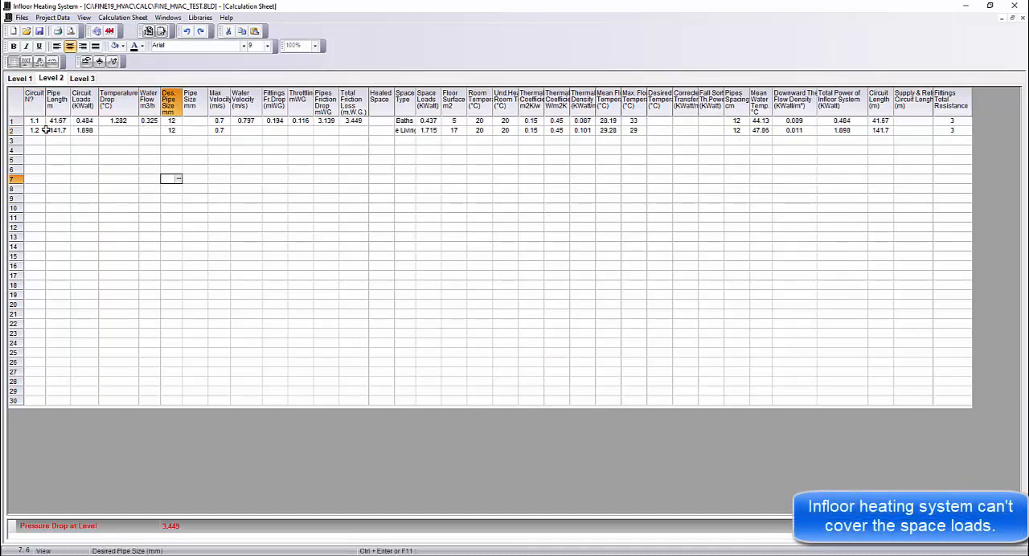
pyautogui.click(36, 130)
pyautogui.rightClick(37, 131)
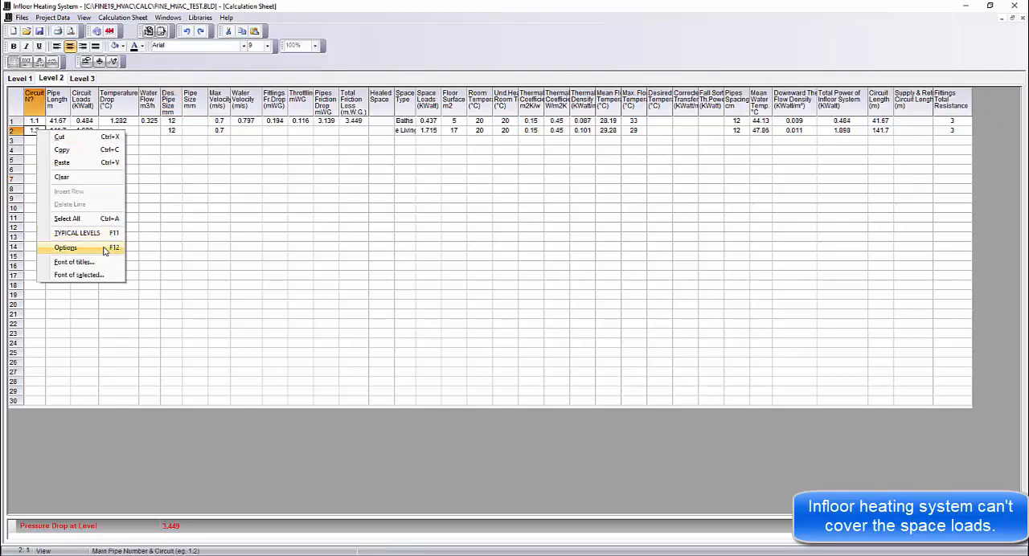
pyautogui.click(66, 248)
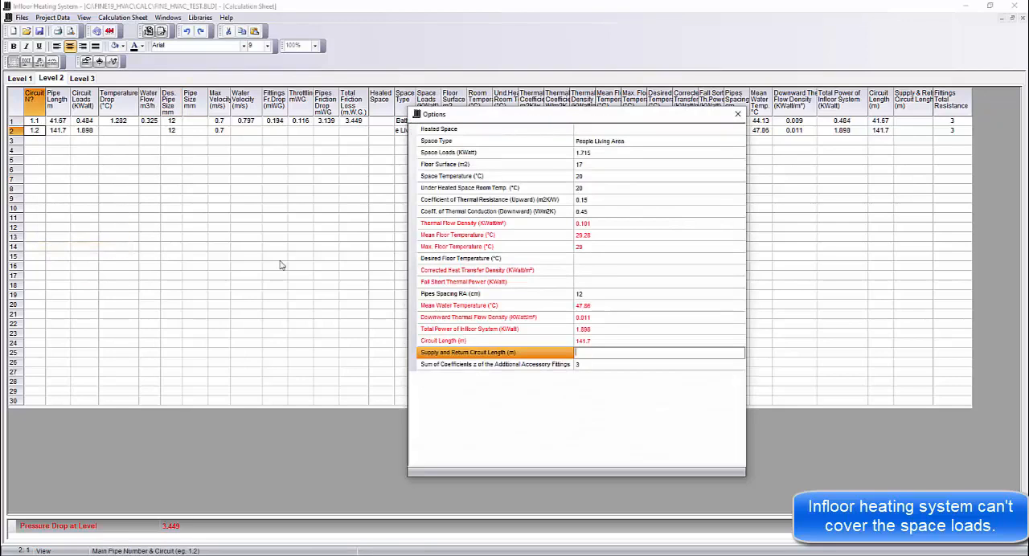
pyautogui.click(588, 237)
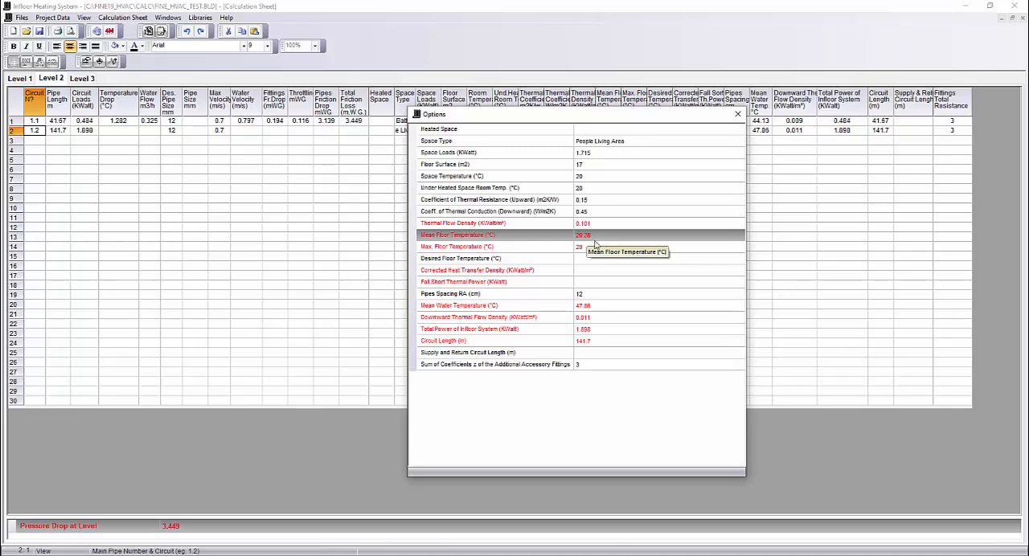
pyautogui.click(587, 250)
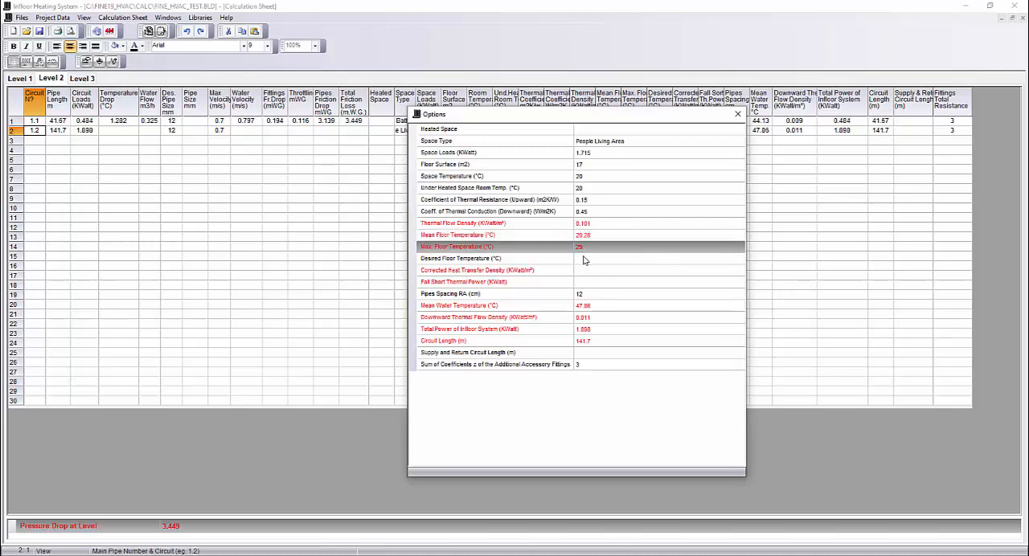
pyautogui.click(586, 261)
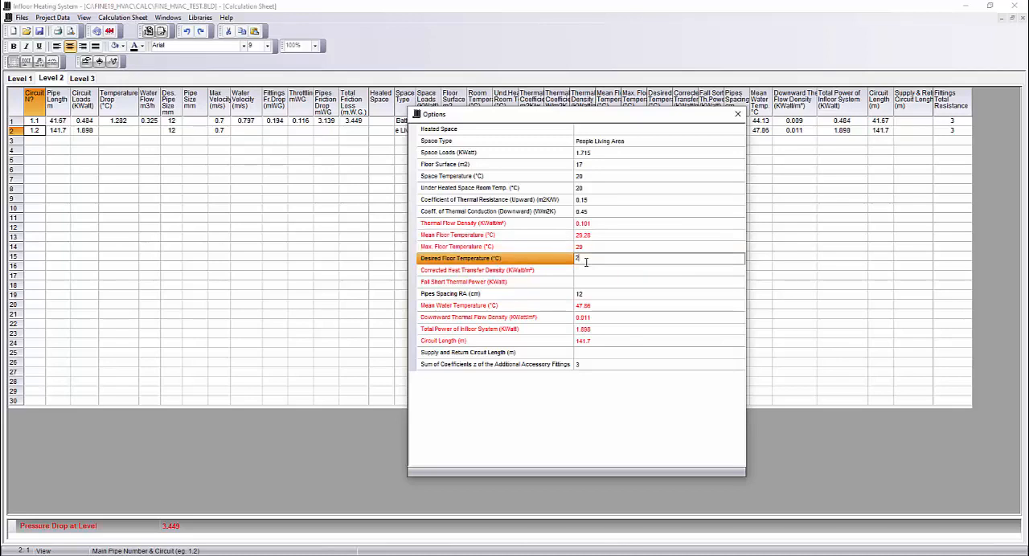
pyautogui.press('Return')
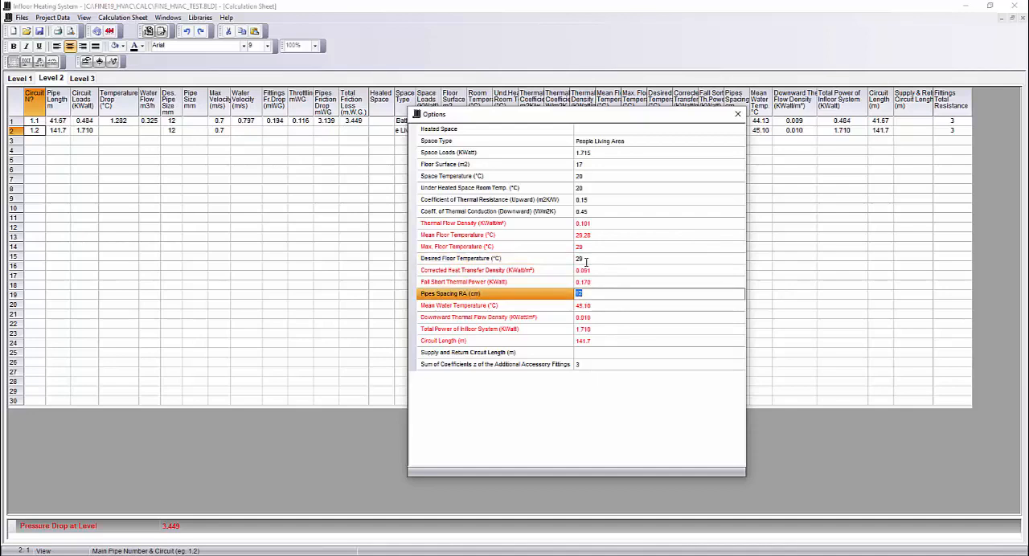
pyautogui.click(738, 114)
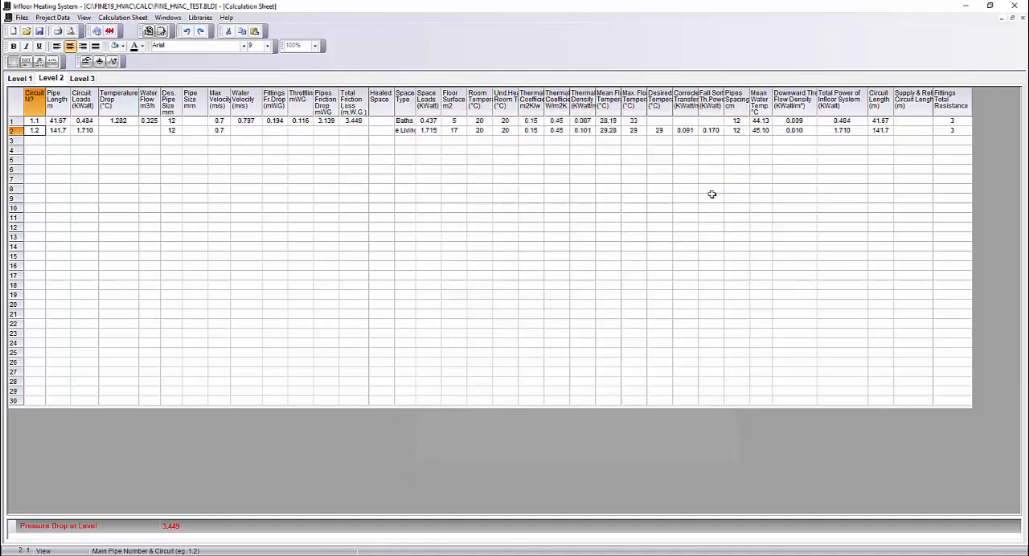
# - Widen the columns for desired floor temperature, corrected heat transfer density and fall short thermal power to make them readable
pyautogui.click(659, 130)
pyautogui.moveTo(660, 130); pyautogui.dragTo(708, 131)
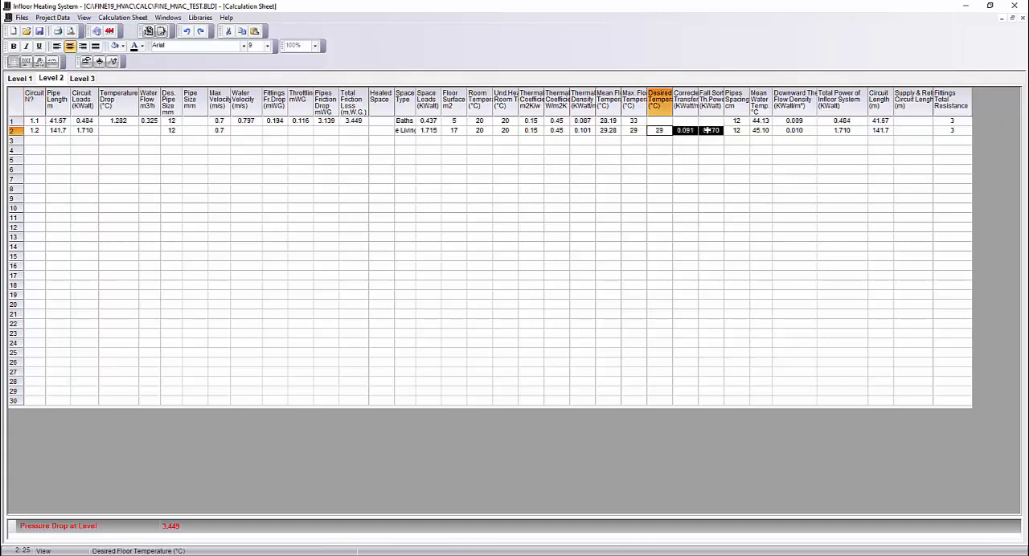
pyautogui.moveTo(699, 96); pyautogui.dragTo(714, 96)
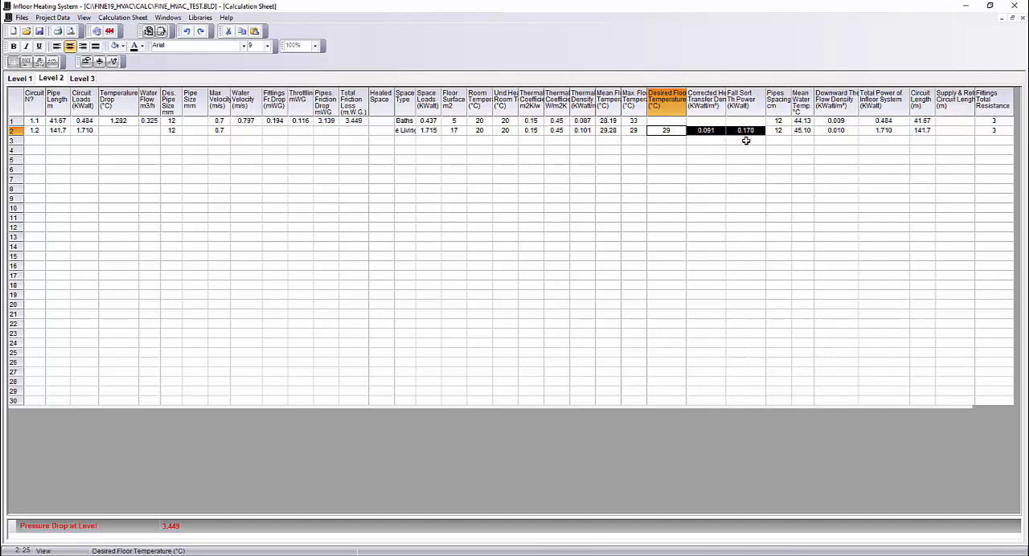
pyautogui.click(747, 141)
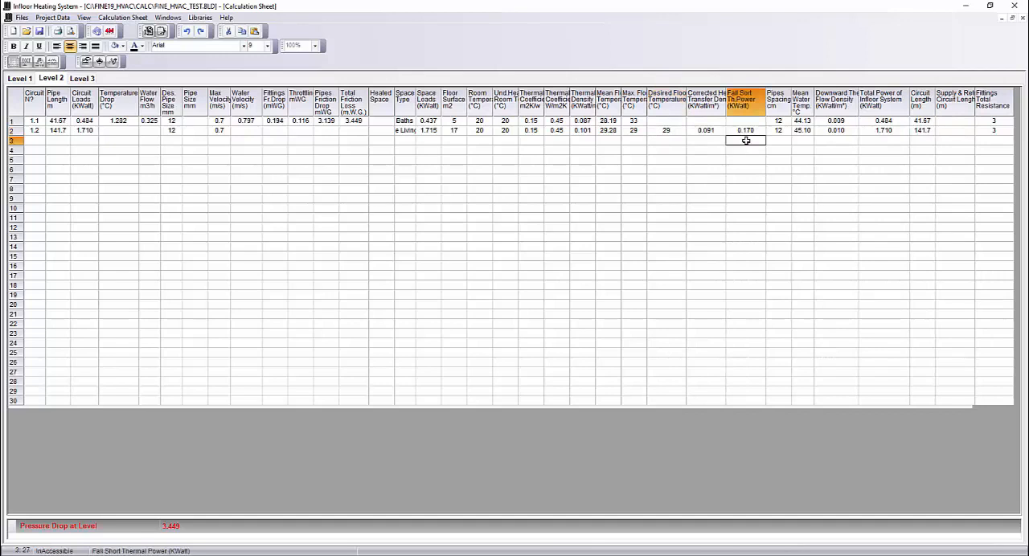
# - Add circuit 1.3 in the third row of the Level 2 sheet
pyautogui.click(30, 142)
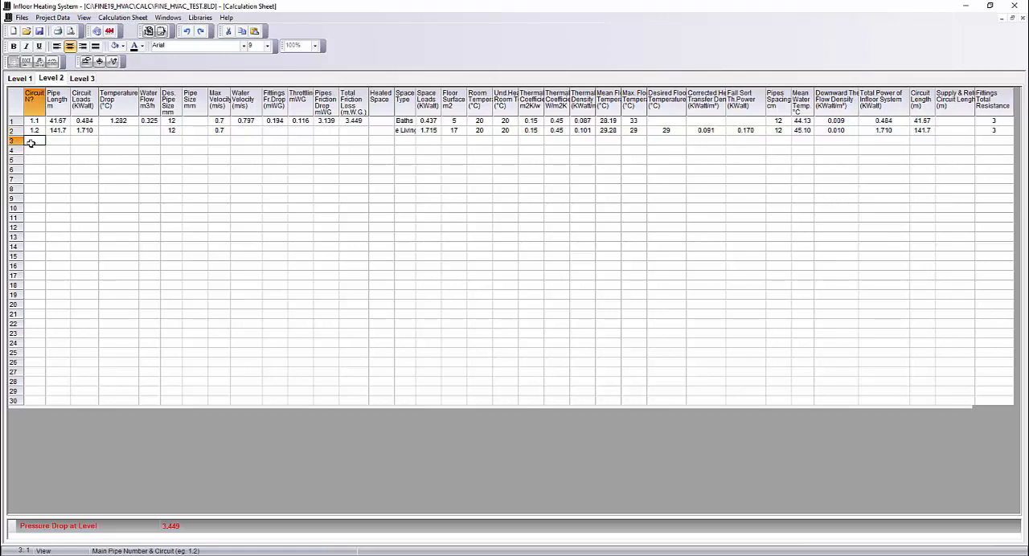
pyautogui.write('1.3')
pyautogui.press('Return')
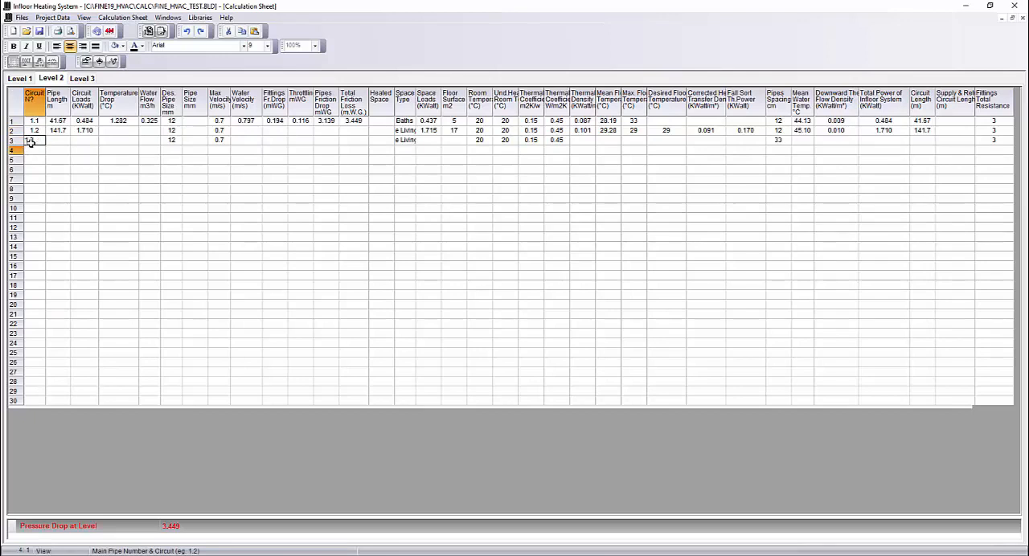
# - Open the options of Level 2's circuit 1.3 and set its space loads to 3.6 kW
pyautogui.rightClick(35, 141)
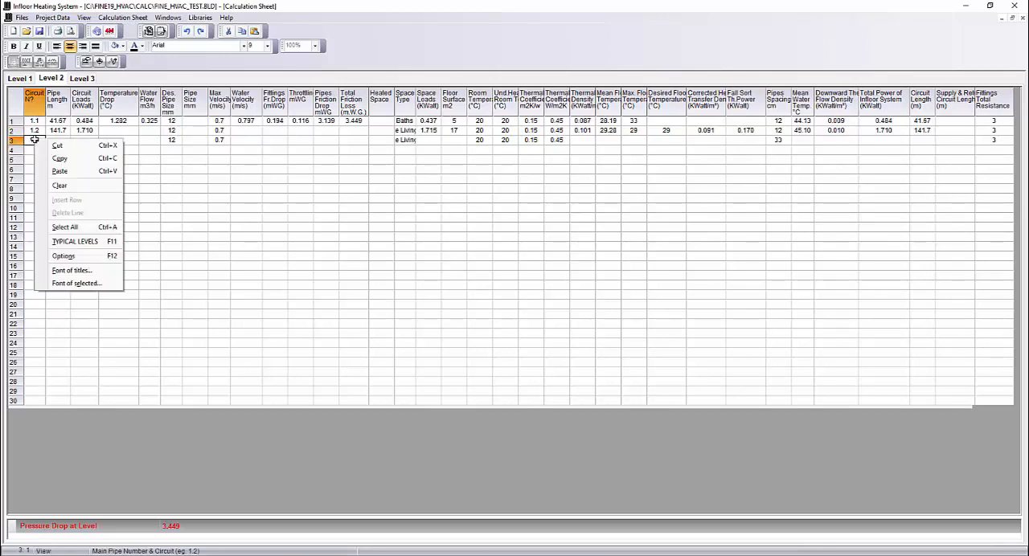
pyautogui.click(64, 255)
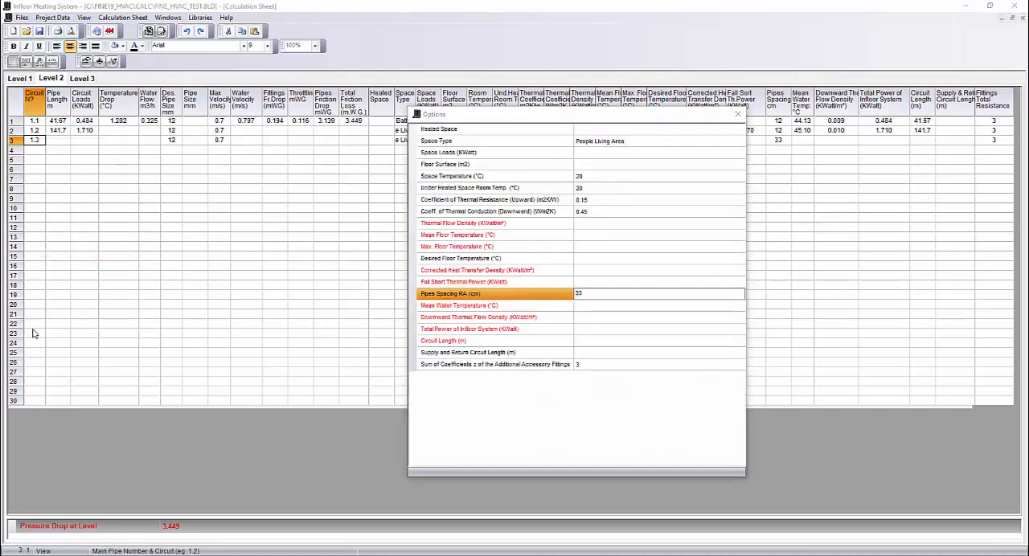
pyautogui.click(586, 153)
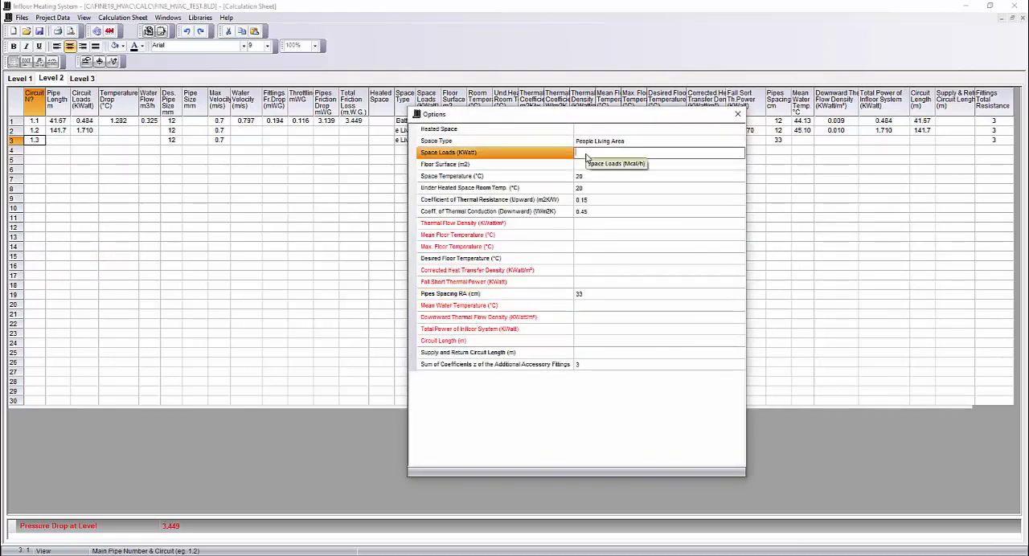
pyautogui.write('3.6')
pyautogui.press('Return')
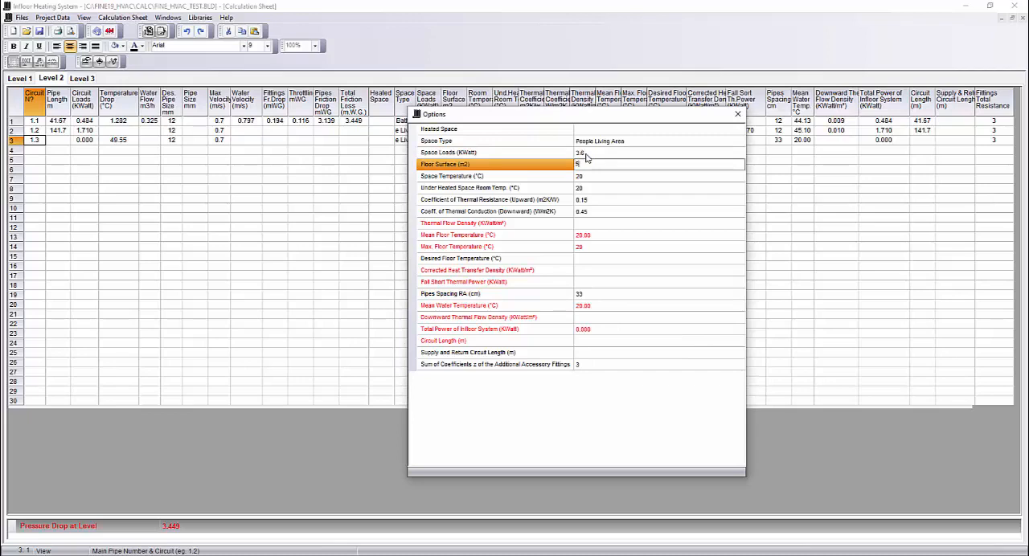
# - Set the floor surface of Level 2's circuit 1.3 to 58 m² and its pipes spacing RA to 12 cm
pyautogui.write('58')
pyautogui.press('Return')
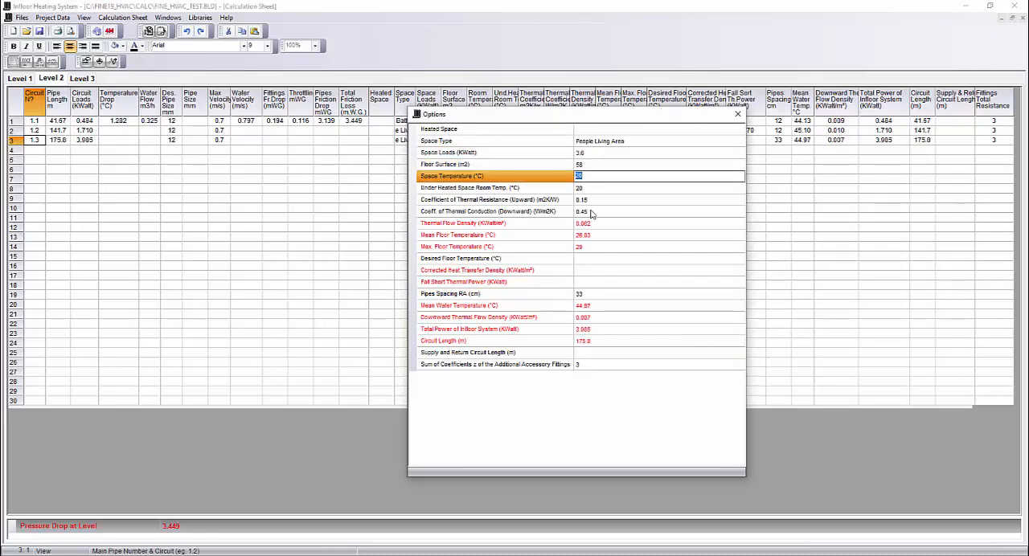
pyautogui.click(587, 297)
pyautogui.write('12')
pyautogui.press('Return')
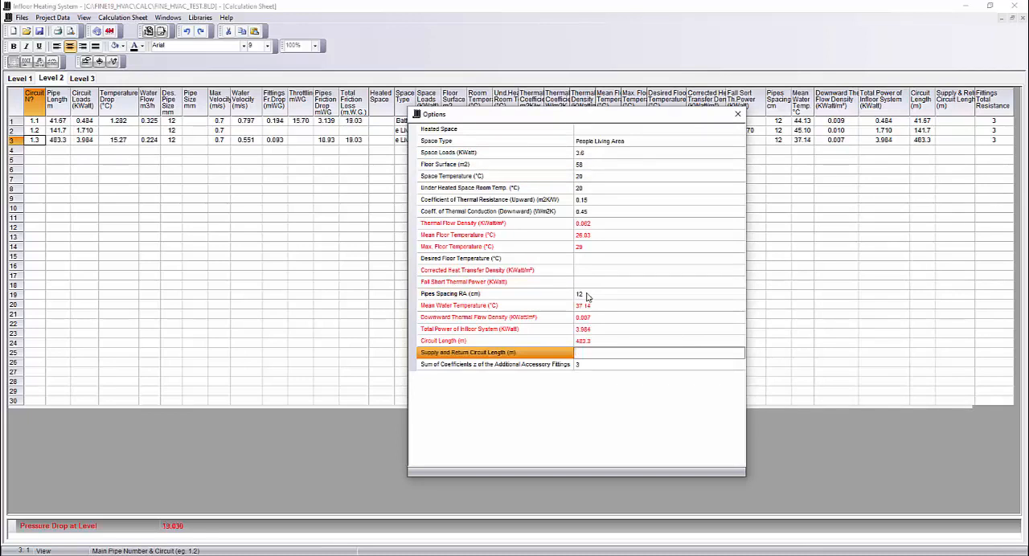
pyautogui.click(587, 297)
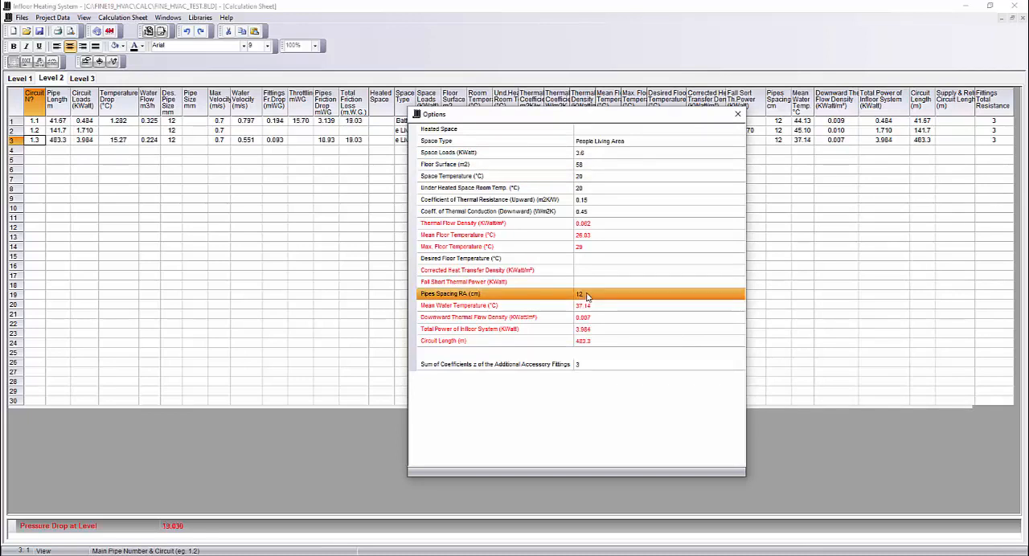
pyautogui.click(738, 113)
# - Add main pipe 1 in the fourth row of the Level 2 sheet and check the circuit loads of the rows above it
pyautogui.click(36, 149)
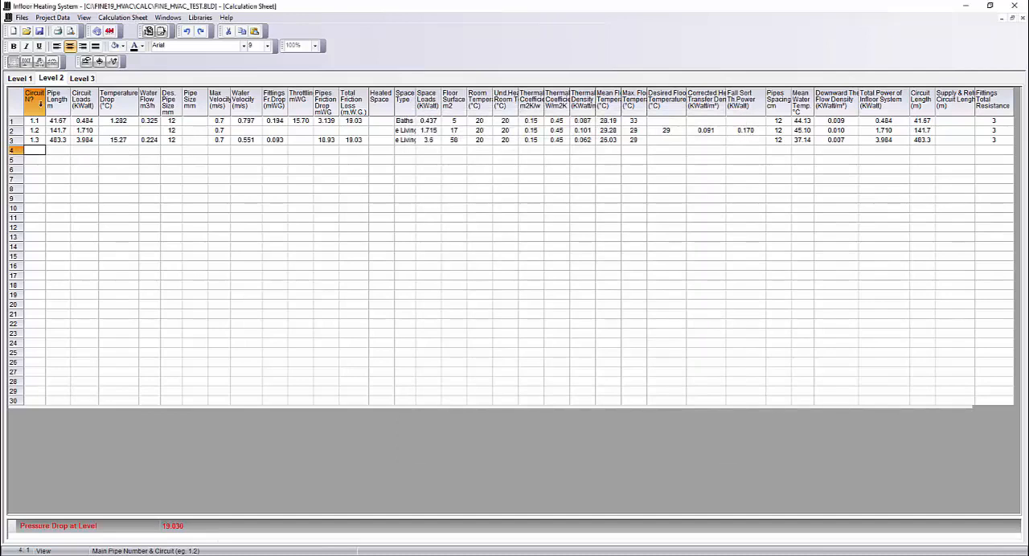
pyautogui.write('1')
pyautogui.press('Return')
pyautogui.moveTo(85, 140); pyautogui.dragTo(85, 121)
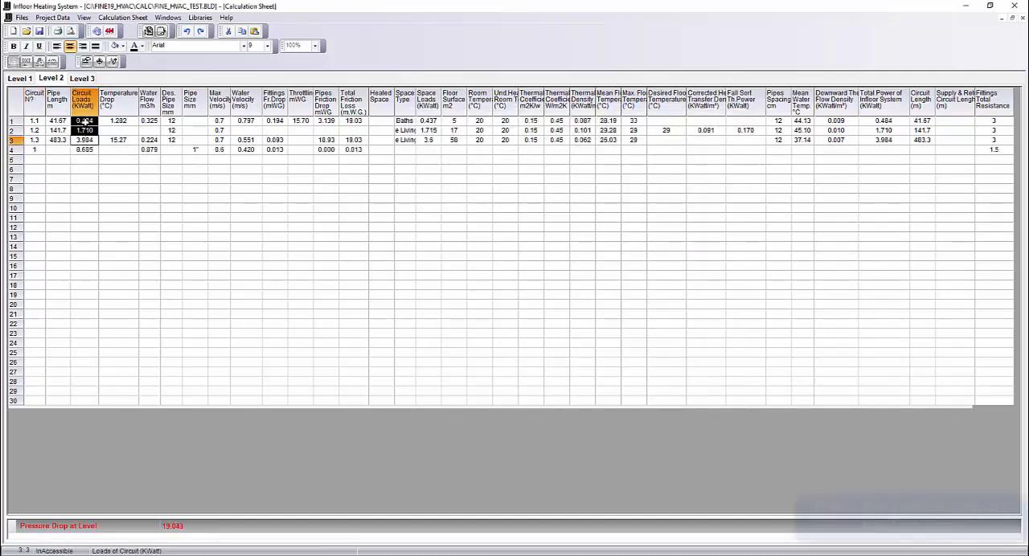
pyautogui.click(110, 207)
# - Switch to Level 1 without making it a typical level and add the vertical main pipe 1 in its first row
pyautogui.click(24, 81)
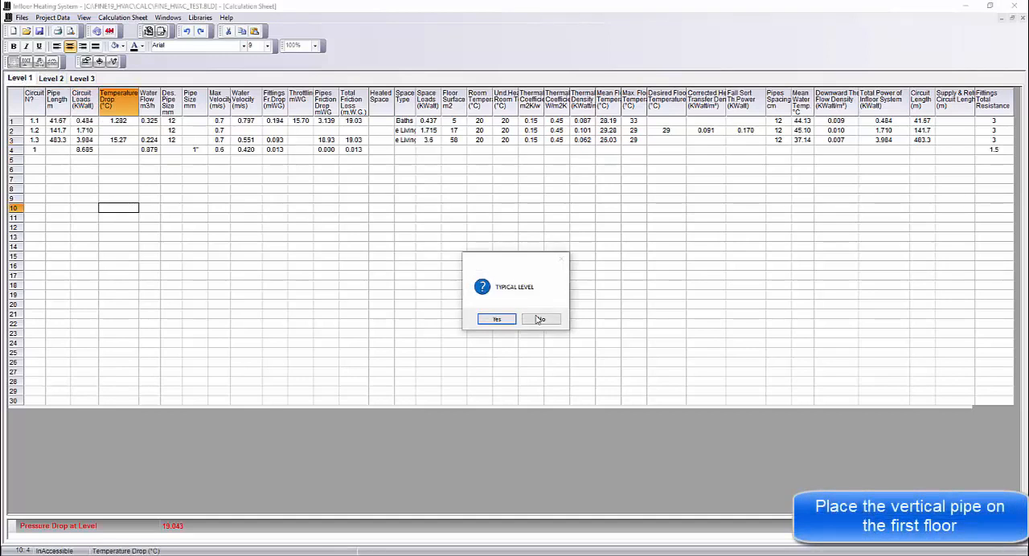
pyautogui.click(539, 320)
pyautogui.click(32, 121)
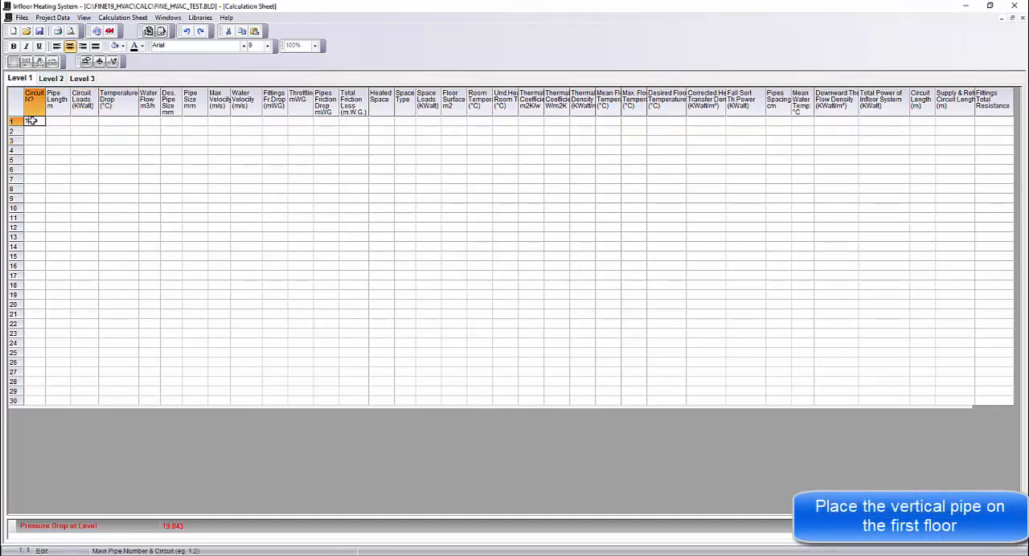
pyautogui.write('1')
pyautogui.press('Return')
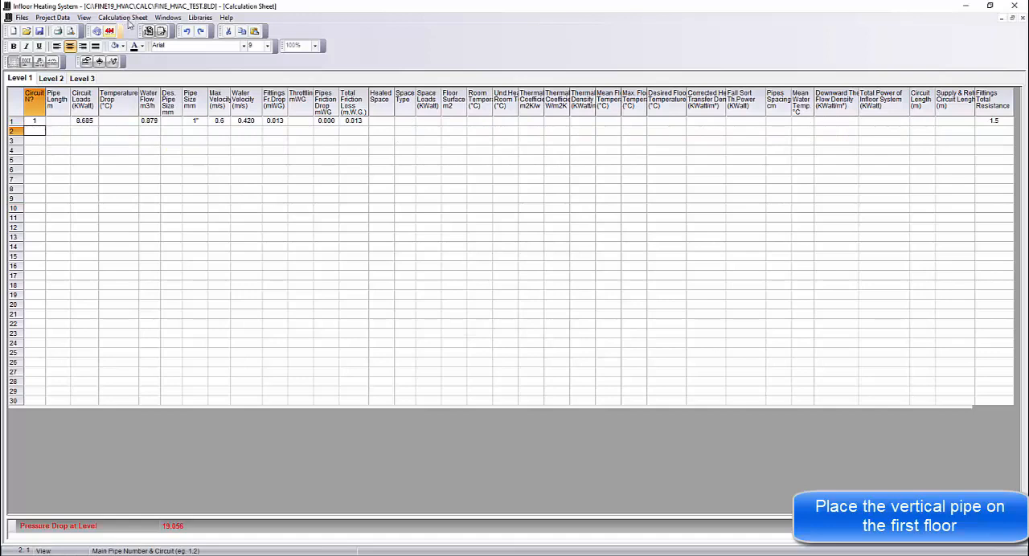
# - Open the hot water storage tank calculations and enter 2 baths and 1 apartment for the building
pyautogui.click(140, 18)
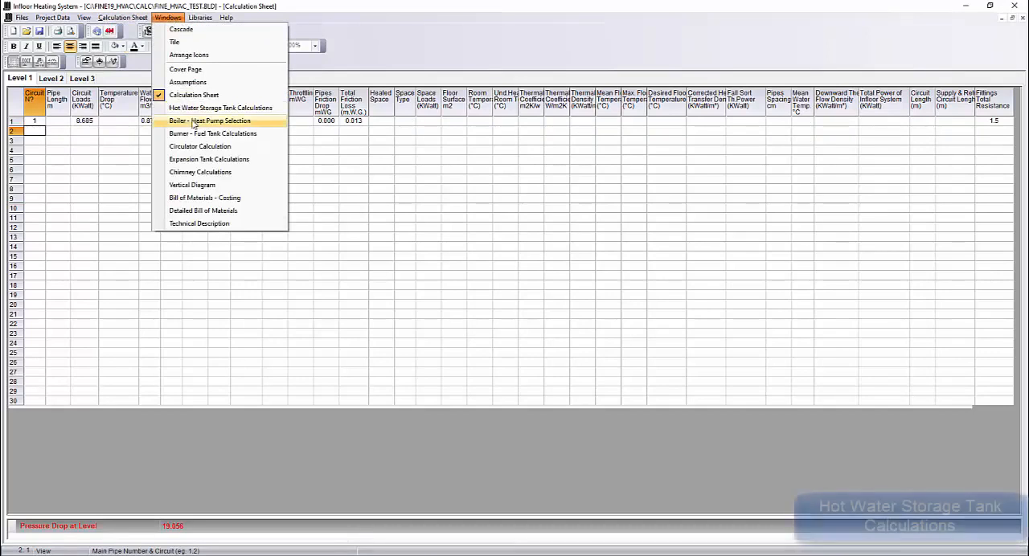
pyautogui.click(233, 170)
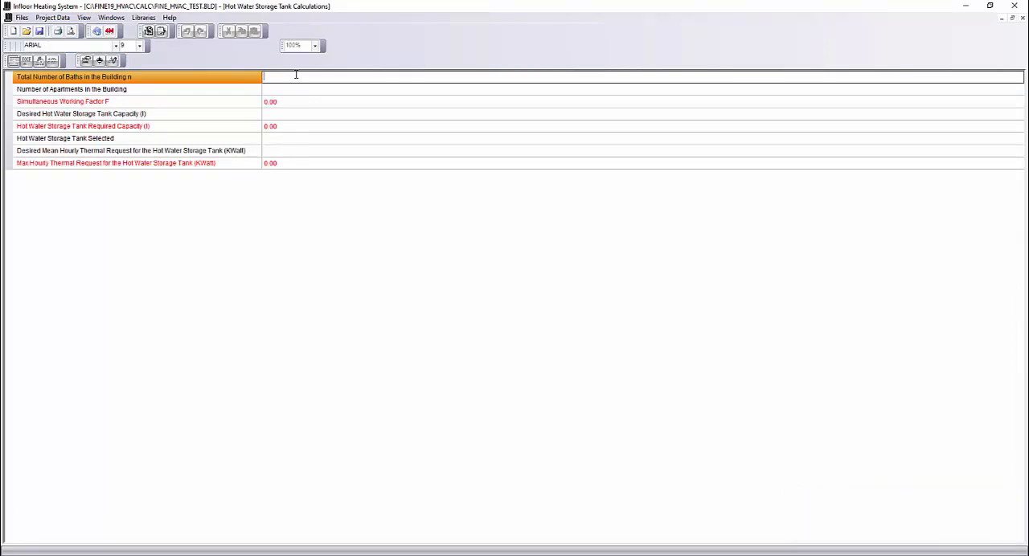
pyautogui.press('Return')
pyautogui.write('1')
pyautogui.press('Return')
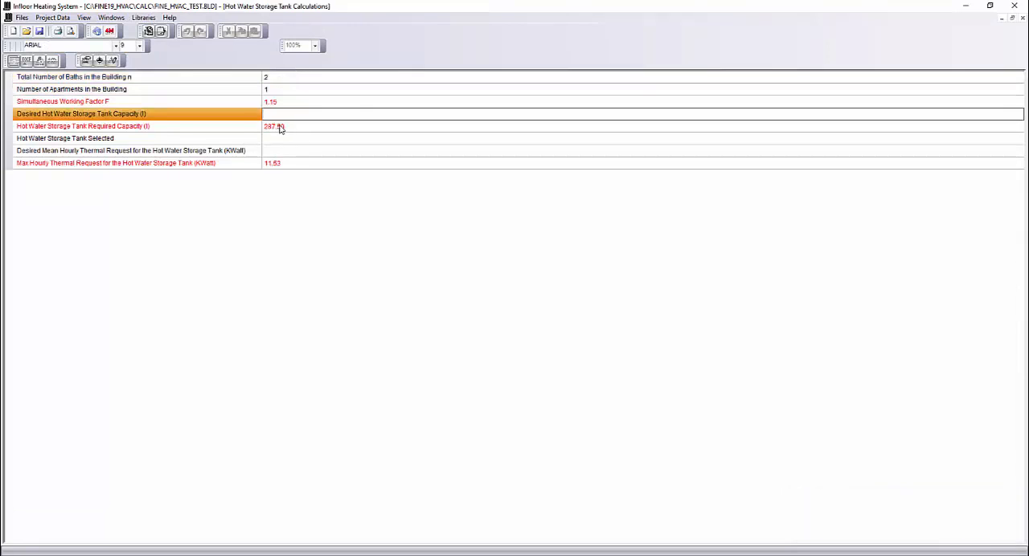
# - Open the boiler and heat pump selection and choose the WOLF HK-2 22 oil boiler as the selected type
pyautogui.click(111, 17)
pyautogui.click(132, 120)
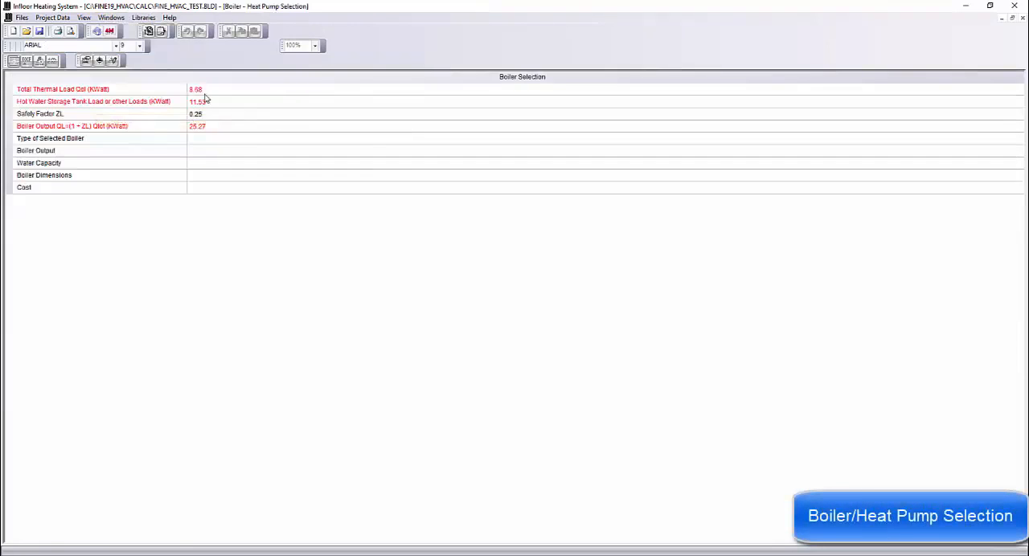
pyautogui.click(207, 101)
pyautogui.click(217, 126)
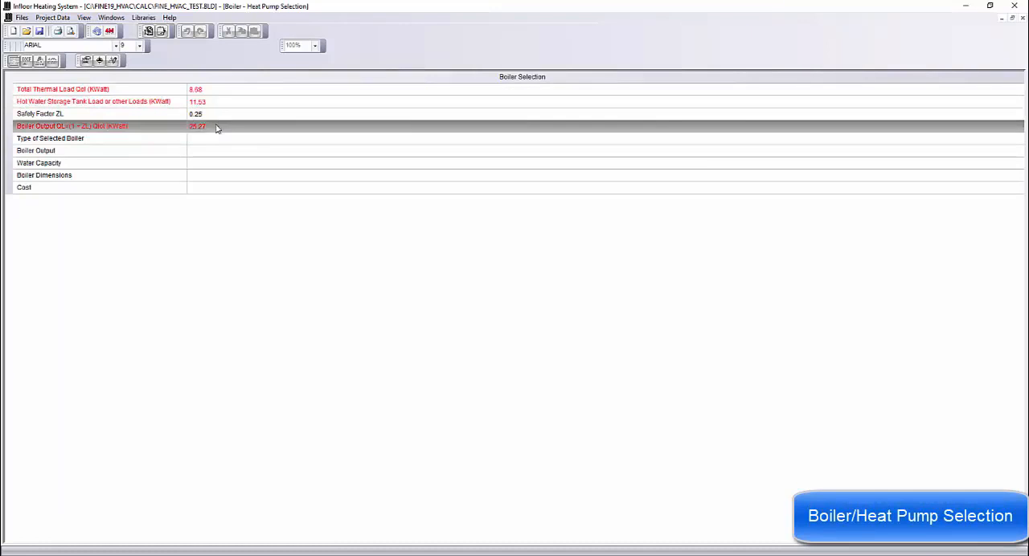
pyautogui.click(214, 139)
pyautogui.press('F11')
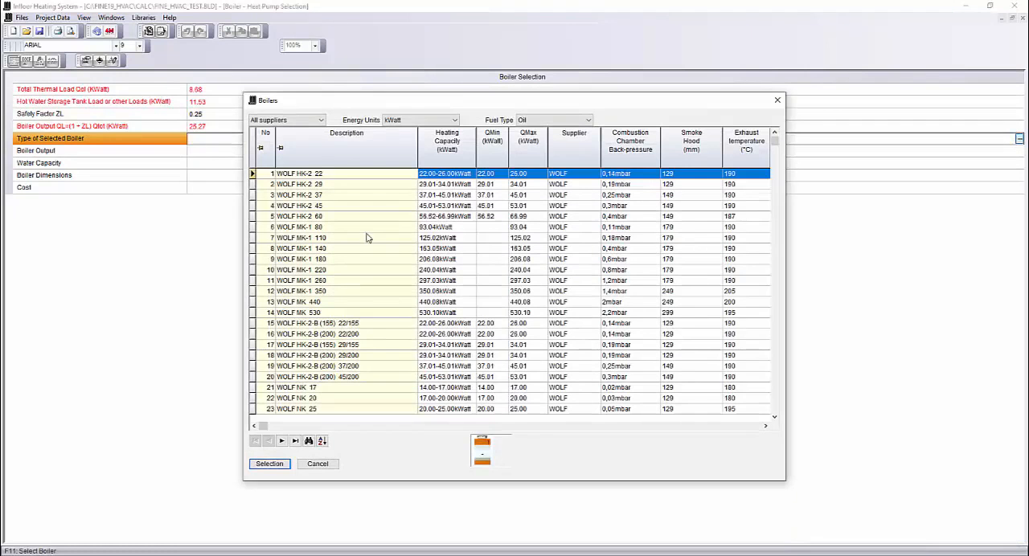
pyautogui.moveTo(354, 102); pyautogui.dragTo(373, 132)
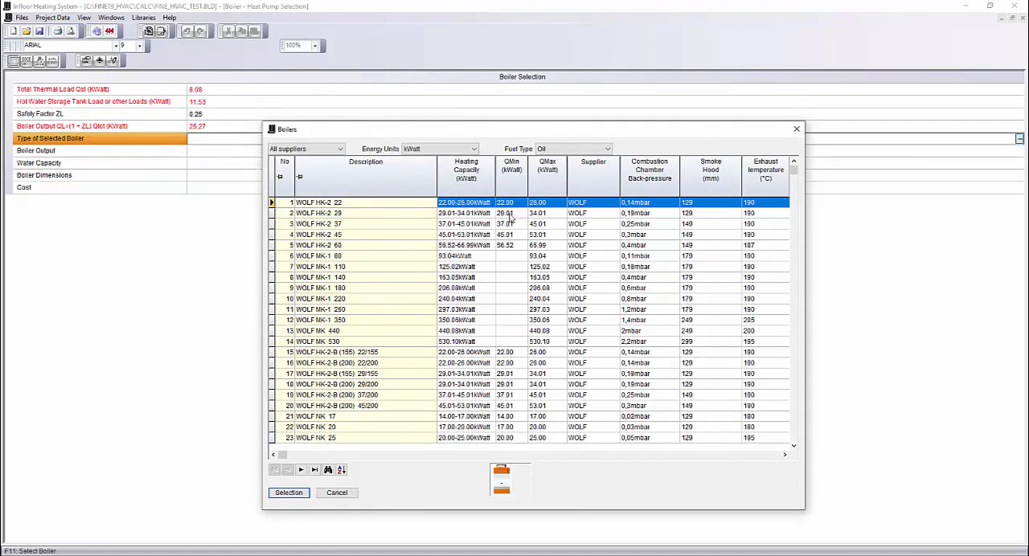
pyautogui.click(289, 492)
# - Open the burner and fuel tank calculations and choose the THYSSEN TB3 B 2.00-5.5 burner
pyautogui.click(111, 17)
pyautogui.click(162, 133)
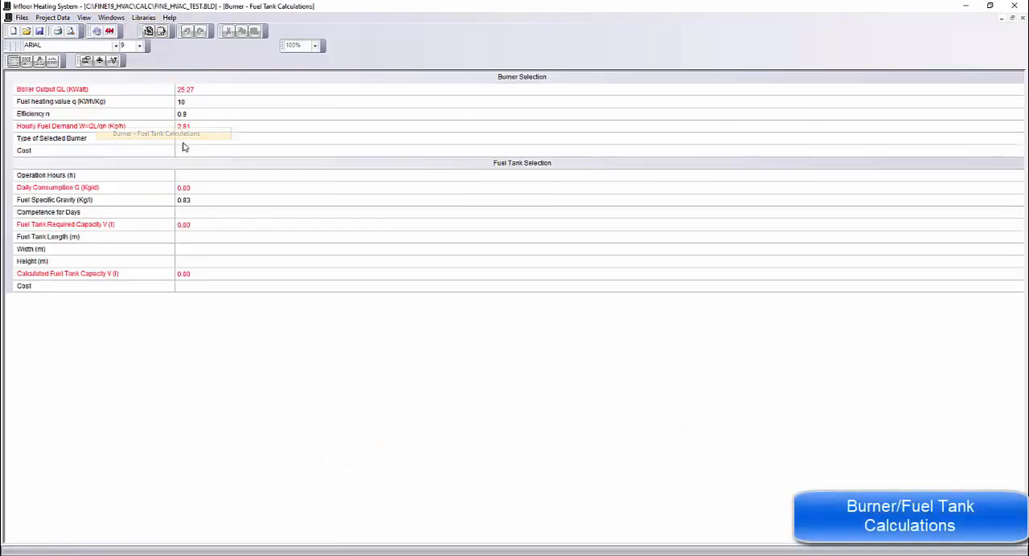
pyautogui.click(193, 143)
pyautogui.click(1020, 139)
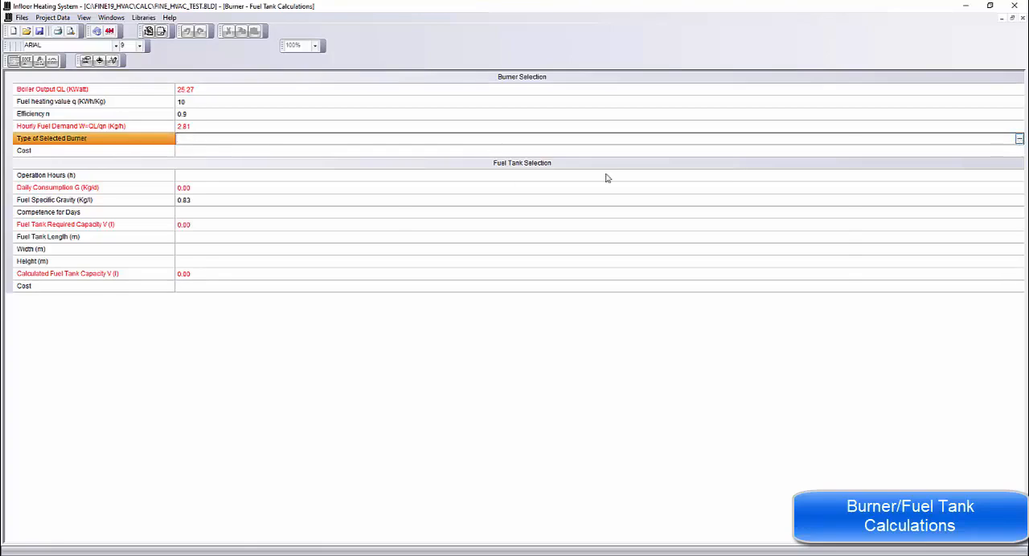
pyautogui.moveTo(308, 78); pyautogui.dragTo(381, 175)
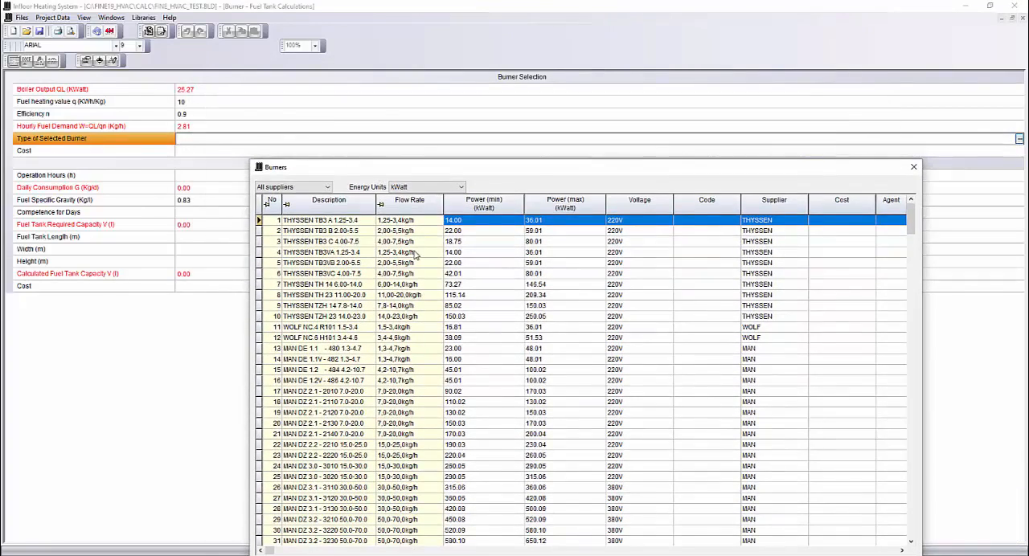
pyautogui.click(397, 233)
pyautogui.moveTo(413, 168); pyautogui.dragTo(376, 55)
pyautogui.click(239, 477)
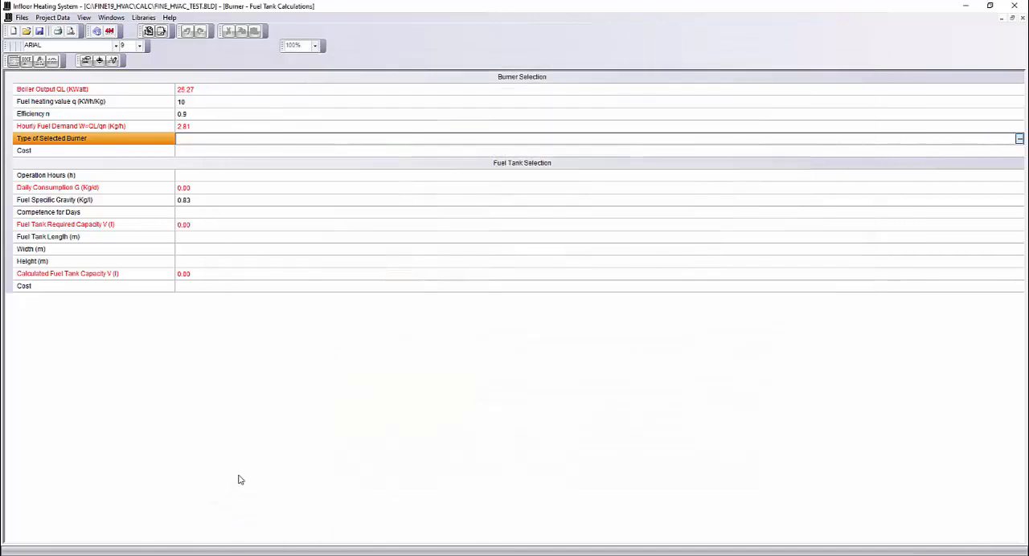
# - Set the fuel tank's operation hours to 10 and its competence to 60 days
pyautogui.click(193, 180)
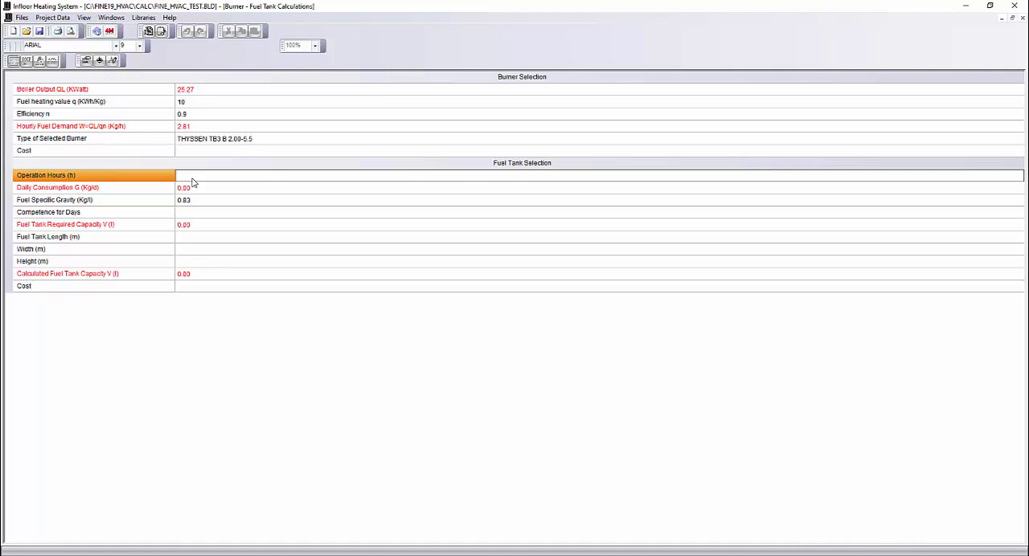
pyautogui.write('10')
pyautogui.press('Return')
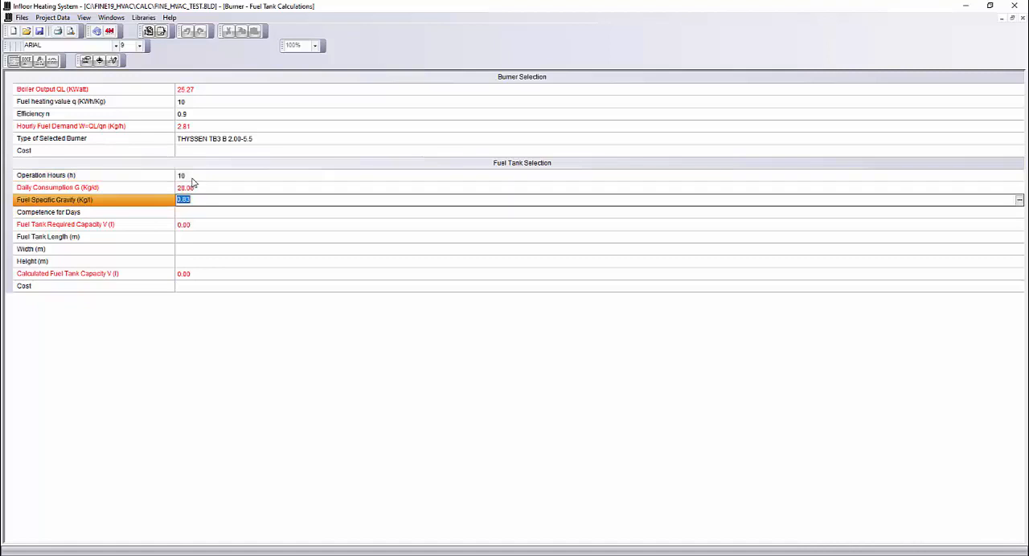
pyautogui.click(194, 214)
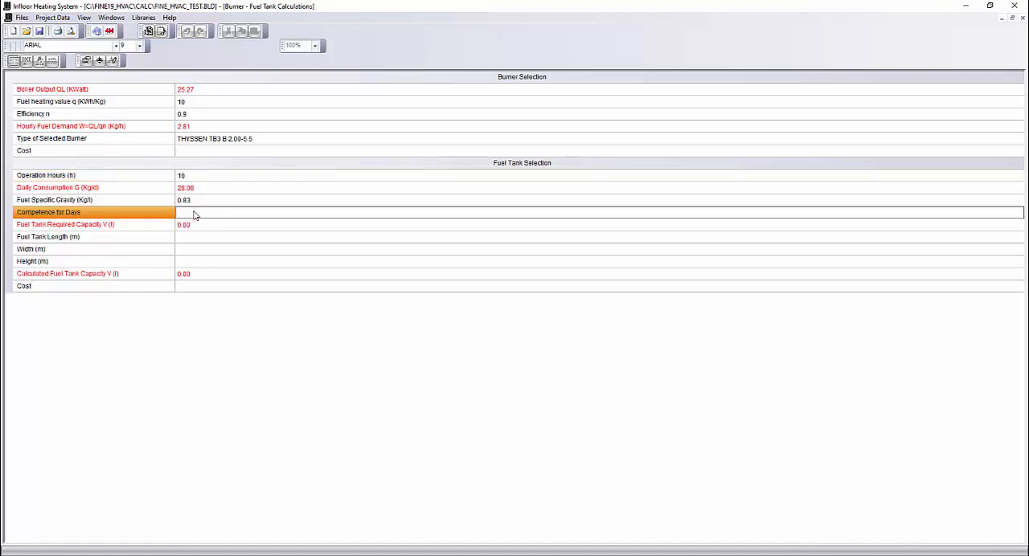
pyautogui.write('60')
# - Set the fuel tank's length to 2 m, its width to 1 m and its height to 1 m
pyautogui.click(185, 236)
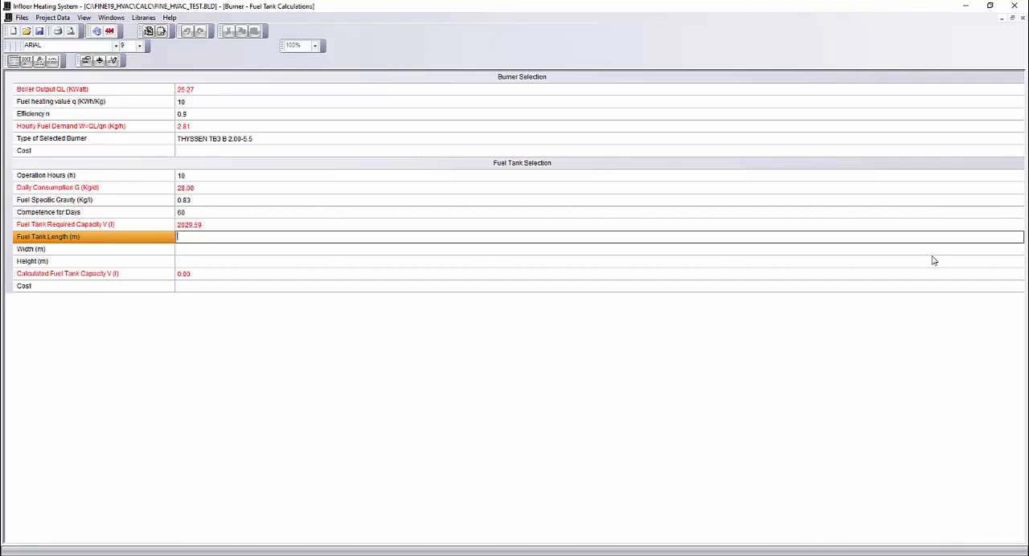
pyautogui.write('2')
pyautogui.press('Return')
pyautogui.write('1')
pyautogui.press('Return')
pyautogui.write('1')
pyautogui.press('Return')
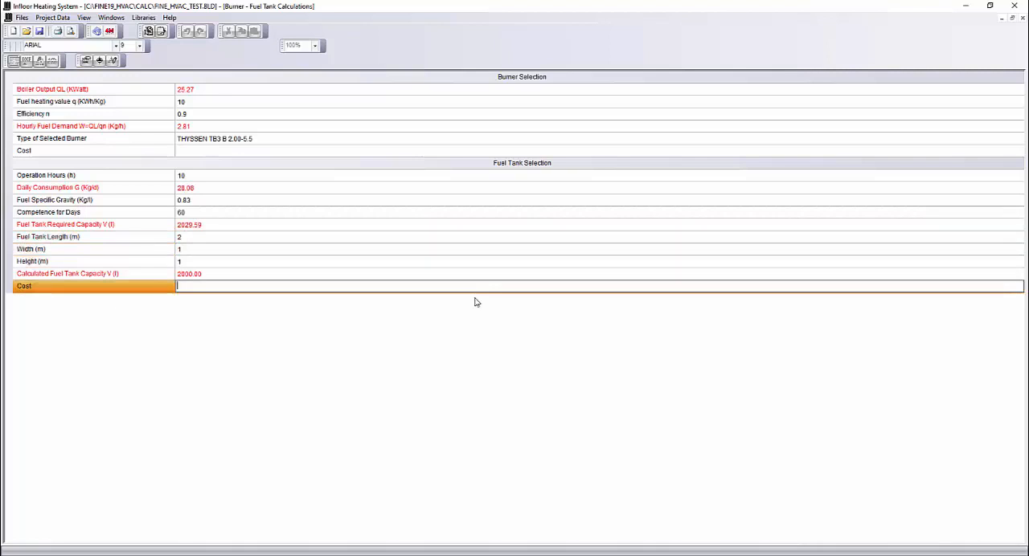
pyautogui.click(206, 274)
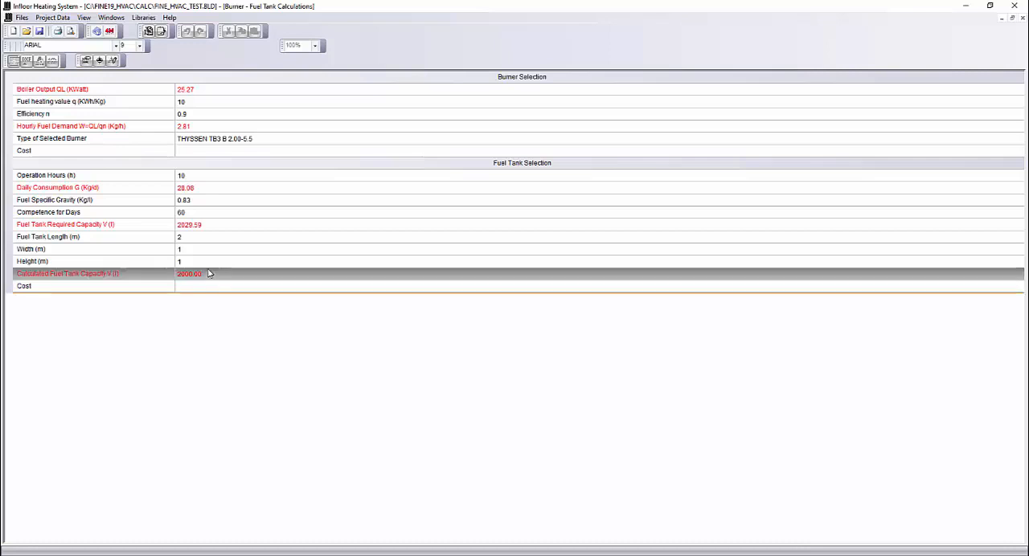
# - Open the circulator calculation and bring up the library of circulators for the selected type
pyautogui.click(113, 18)
pyautogui.click(160, 148)
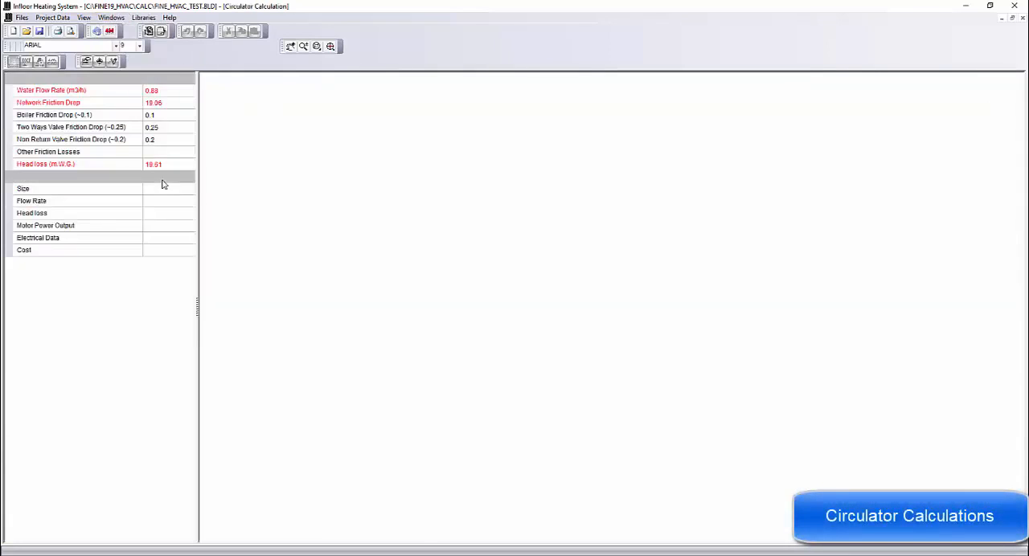
pyautogui.click(190, 176)
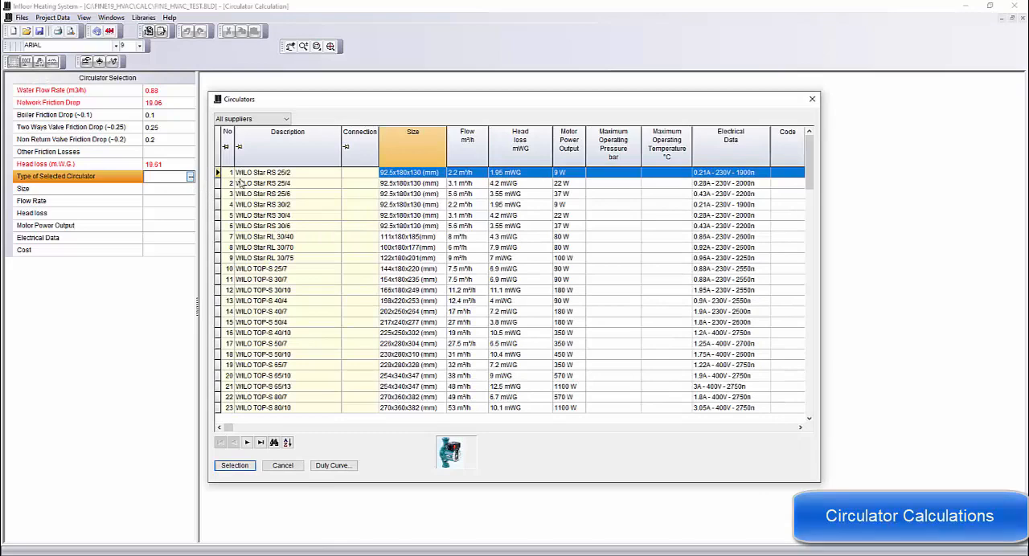
pyautogui.moveTo(327, 102); pyautogui.dragTo(358, 103)
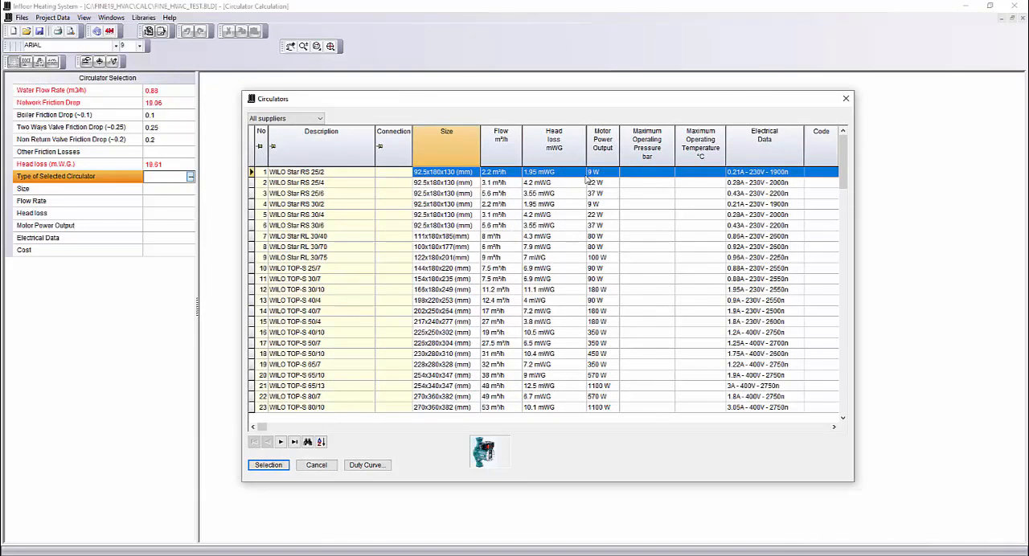
# - Look through the circulator library and compare the models' head loss with the required one
pyautogui.click(547, 343)
pyautogui.scroll(-9, 545, 341)
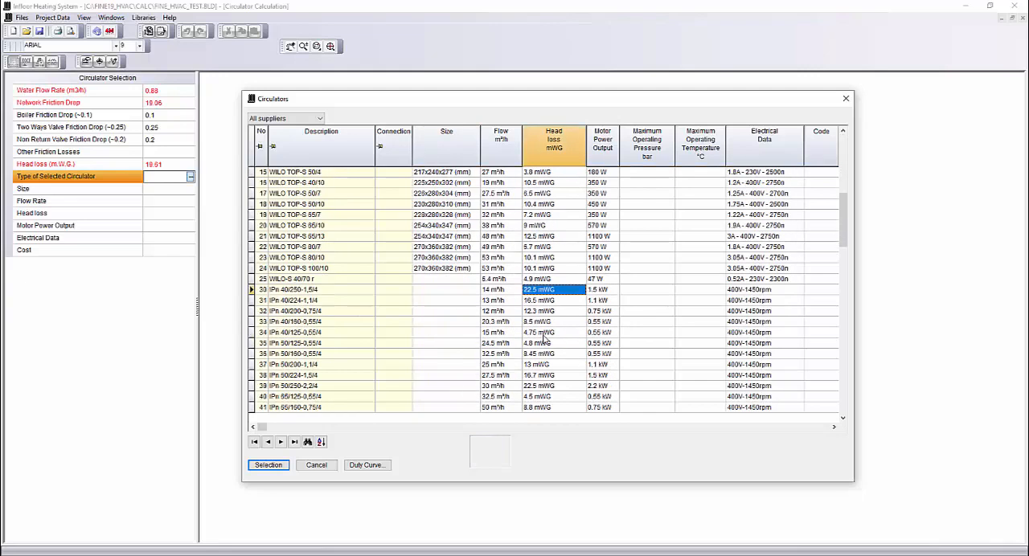
pyautogui.click(544, 376)
pyautogui.scroll(-20, 538, 366)
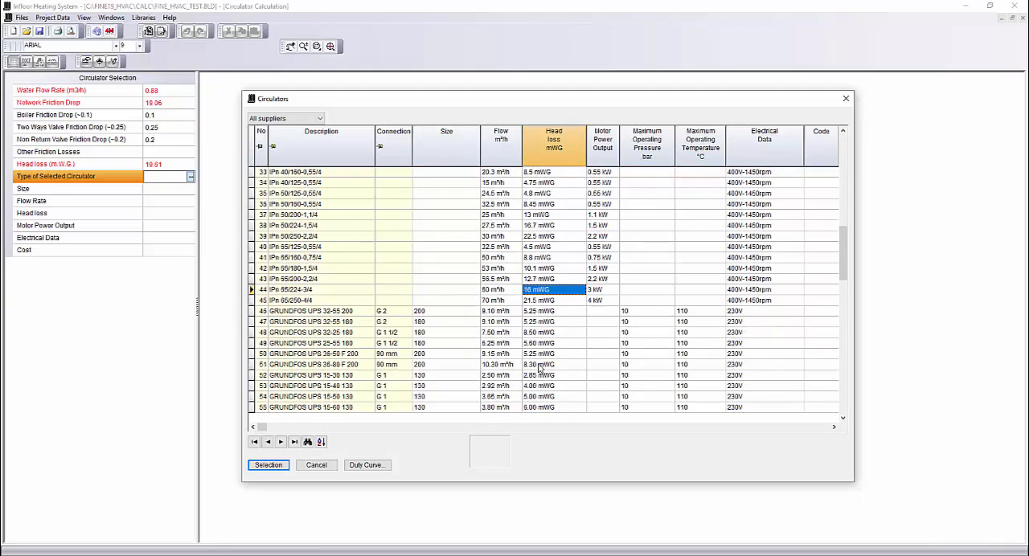
pyautogui.scroll(-20, 541, 367)
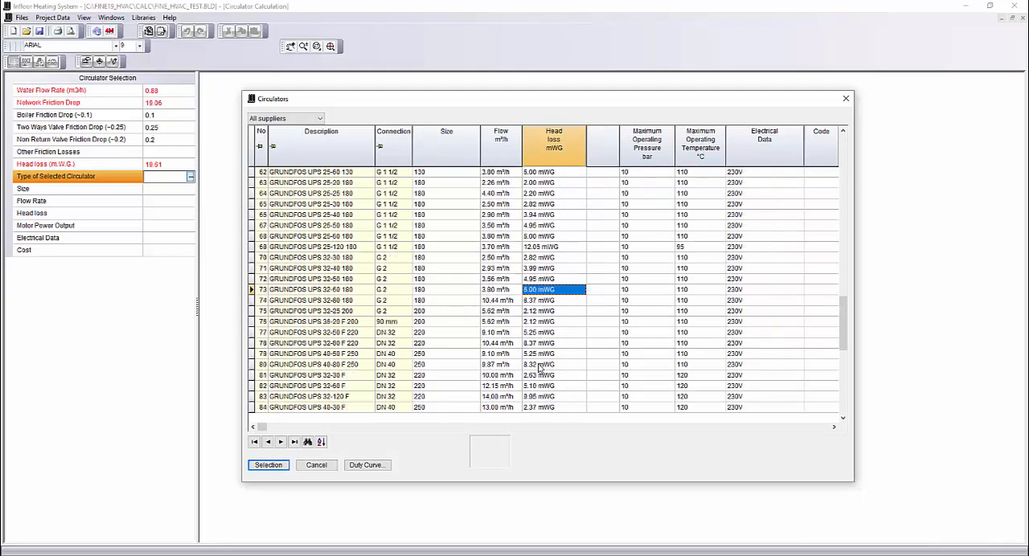
pyautogui.scroll(-10, 542, 371)
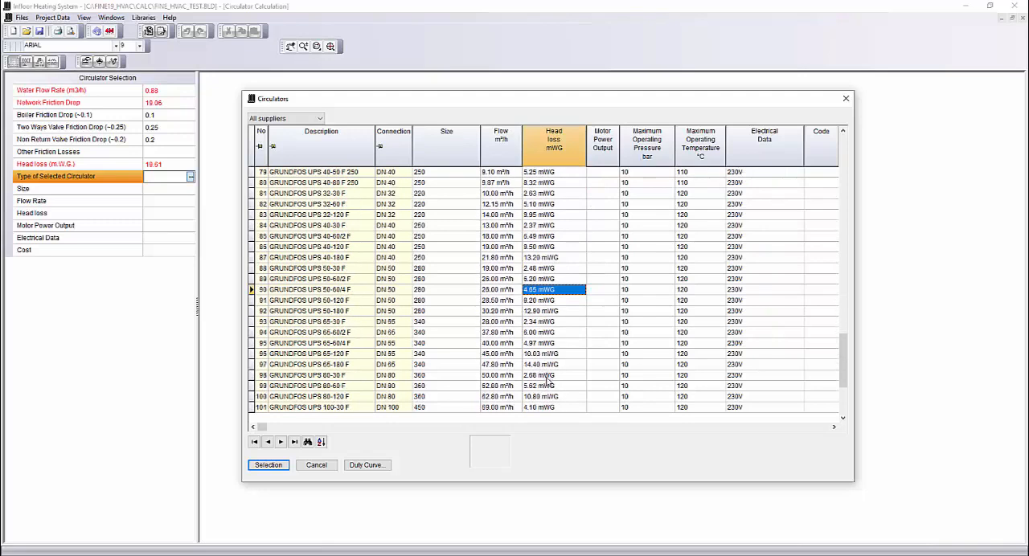
pyautogui.moveTo(845, 372); pyautogui.dragTo(837, 155)
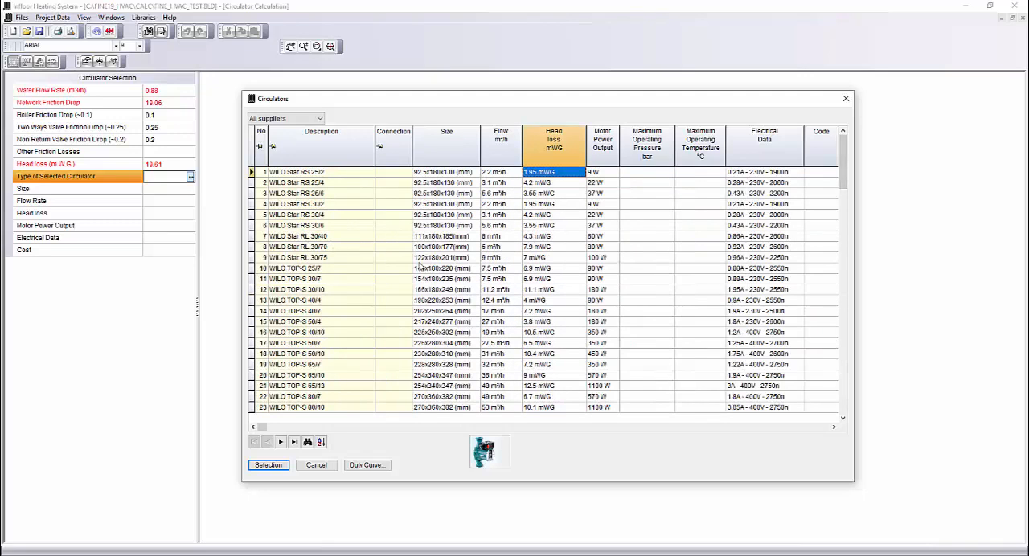
# - Check the duty curve of the WILO Star RS 25/2 circulator and choose this model as the selected circulator
pyautogui.click(502, 172)
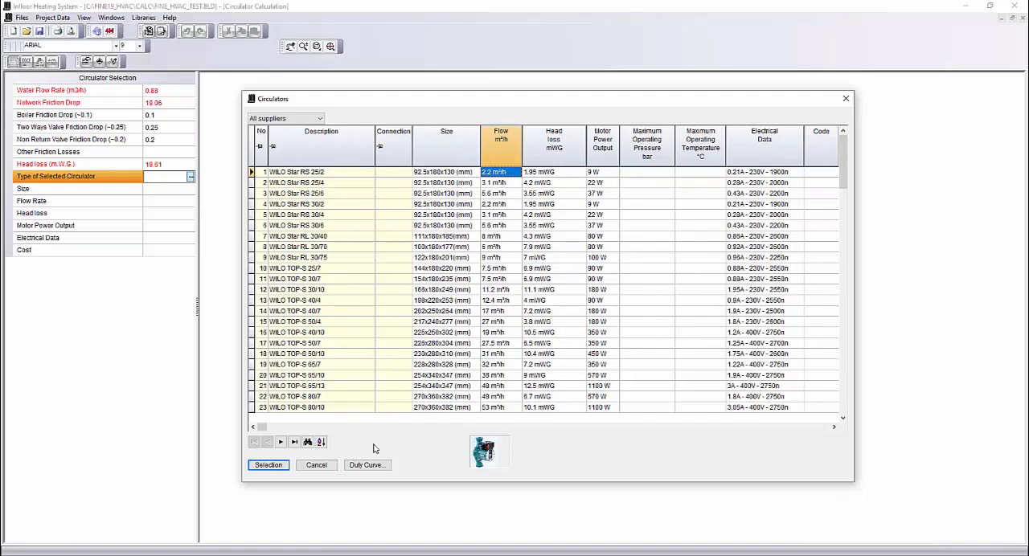
pyautogui.click(359, 465)
pyautogui.click(383, 390)
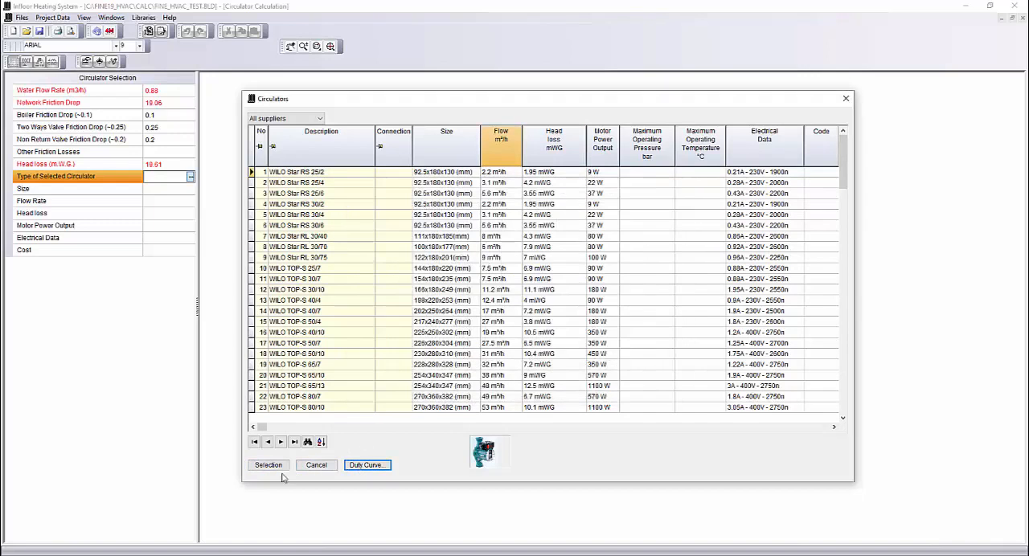
pyautogui.click(268, 466)
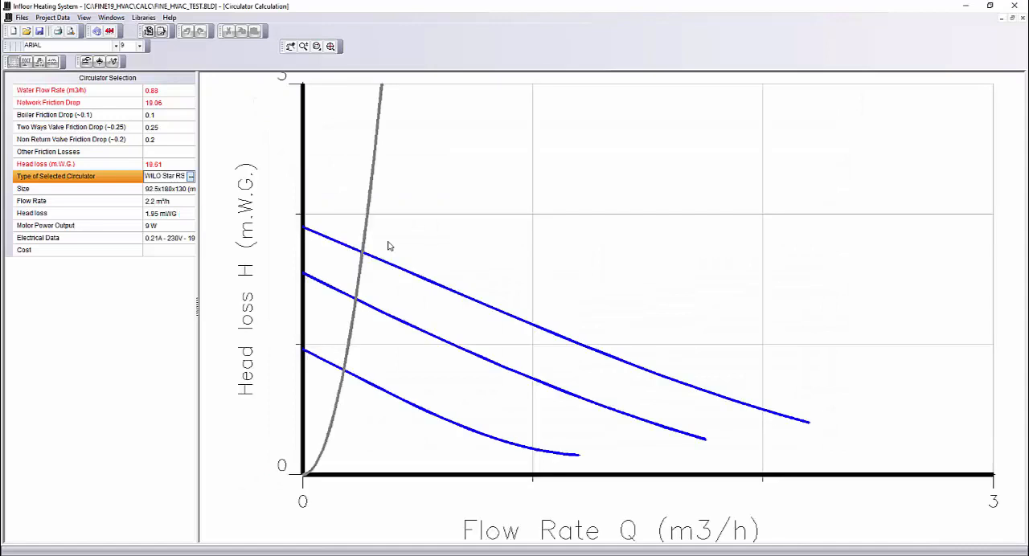
pyautogui.click(164, 225)
# - Open the expansion tank calculations and choose the REFLEX E 400 / 6 as the selected closed expansion tank
pyautogui.click(112, 17)
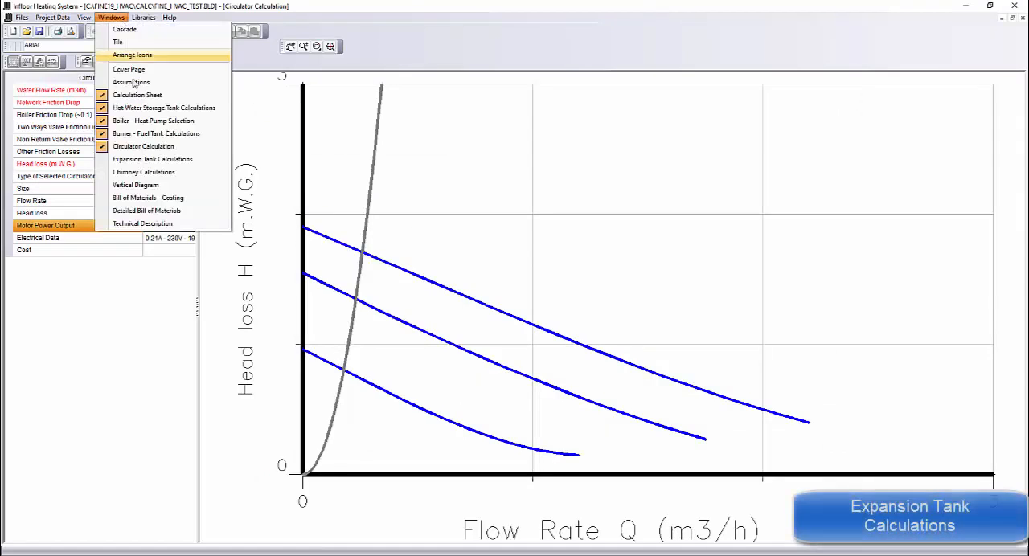
pyautogui.click(193, 159)
pyautogui.click(226, 130)
pyautogui.click(226, 139)
pyautogui.click(225, 217)
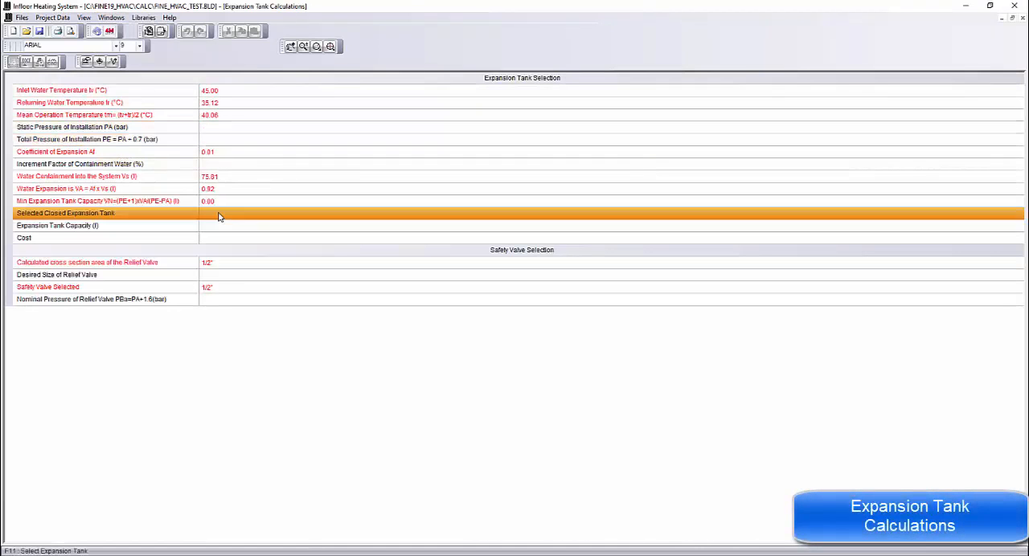
pyautogui.click(1019, 214)
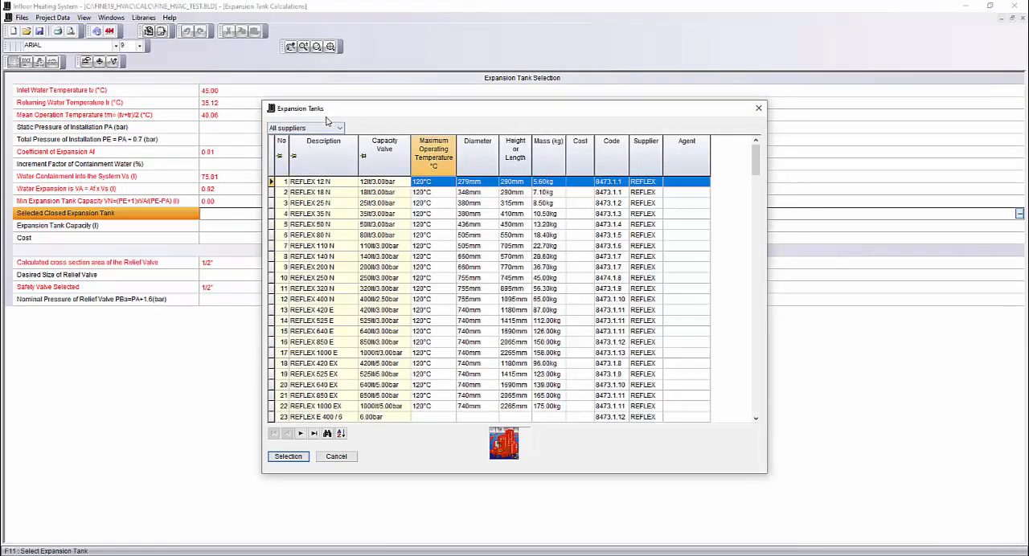
pyautogui.moveTo(340, 107); pyautogui.dragTo(427, 113)
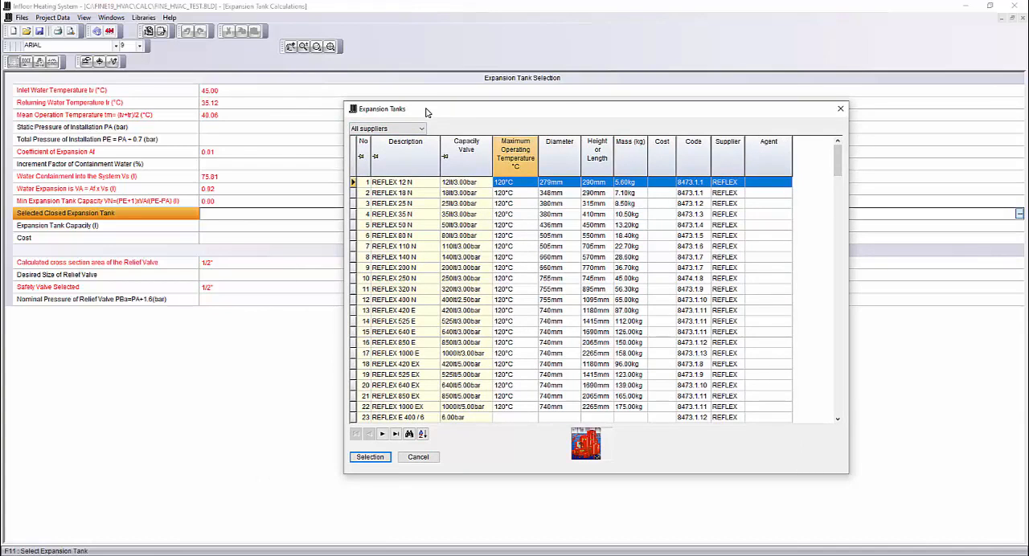
pyautogui.scroll(-19, 515, 214)
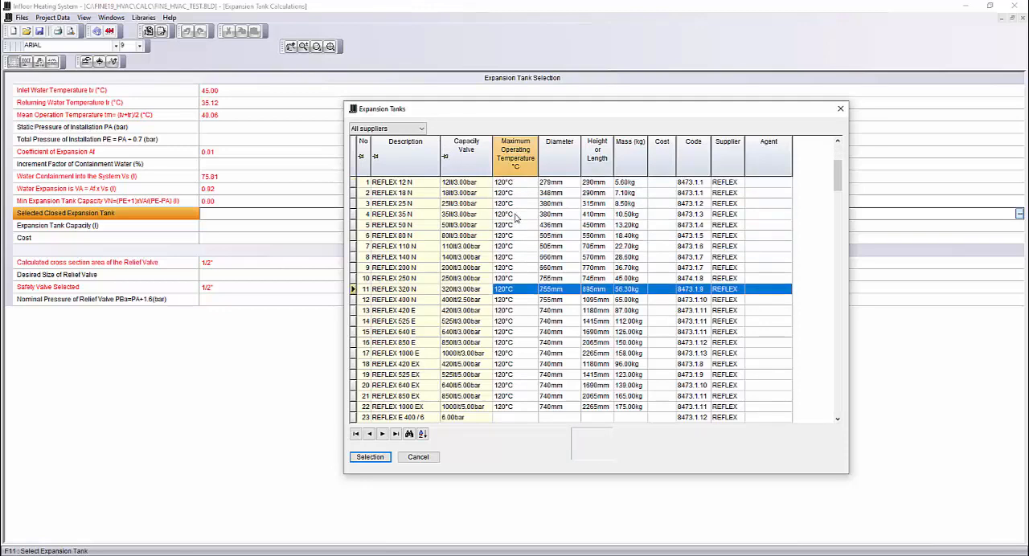
pyautogui.click(387, 332)
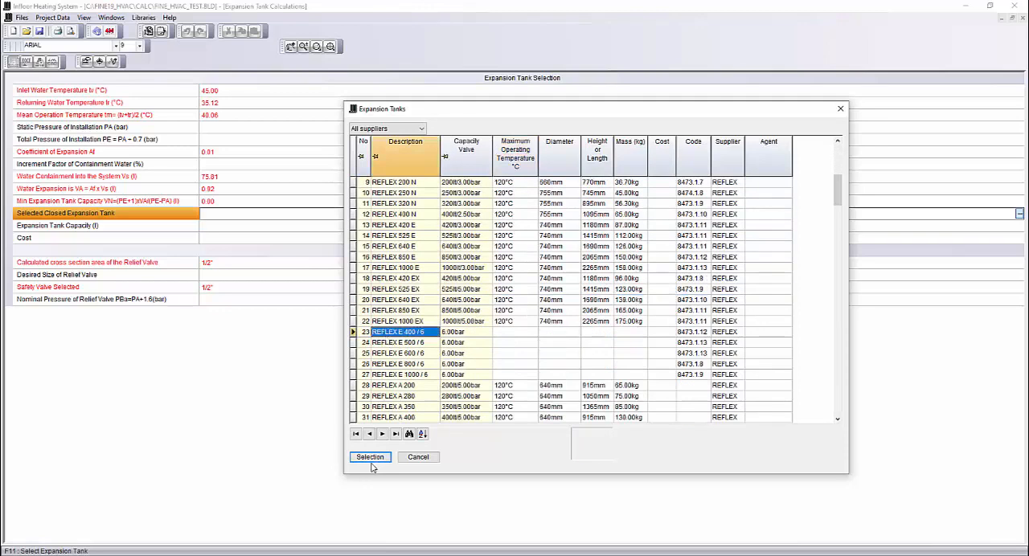
pyautogui.click(370, 456)
pyautogui.click(234, 240)
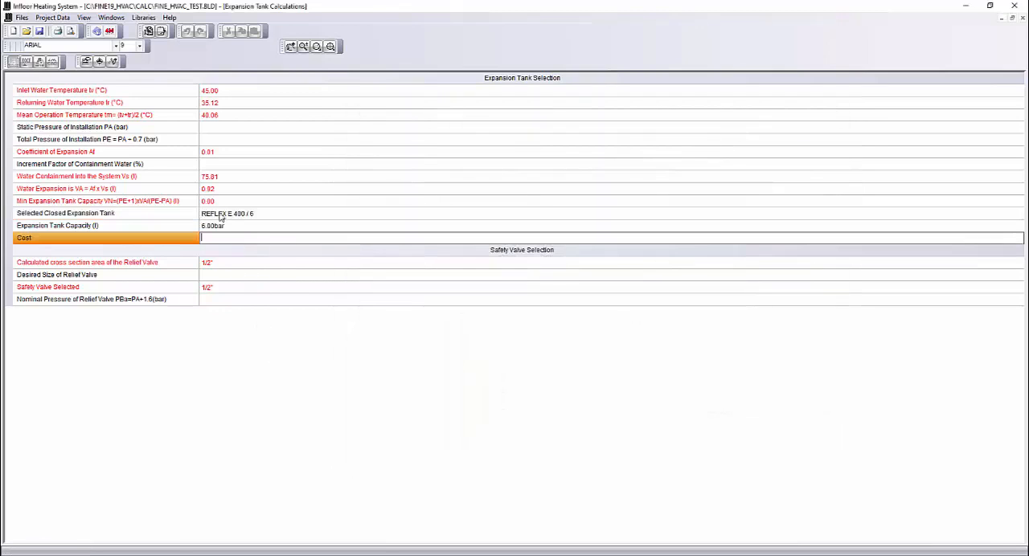
# - Open the vertical diagram of the infloor heating system and examine the fuel tank, burner, boiler and expansion tank connections
pyautogui.click(108, 18)
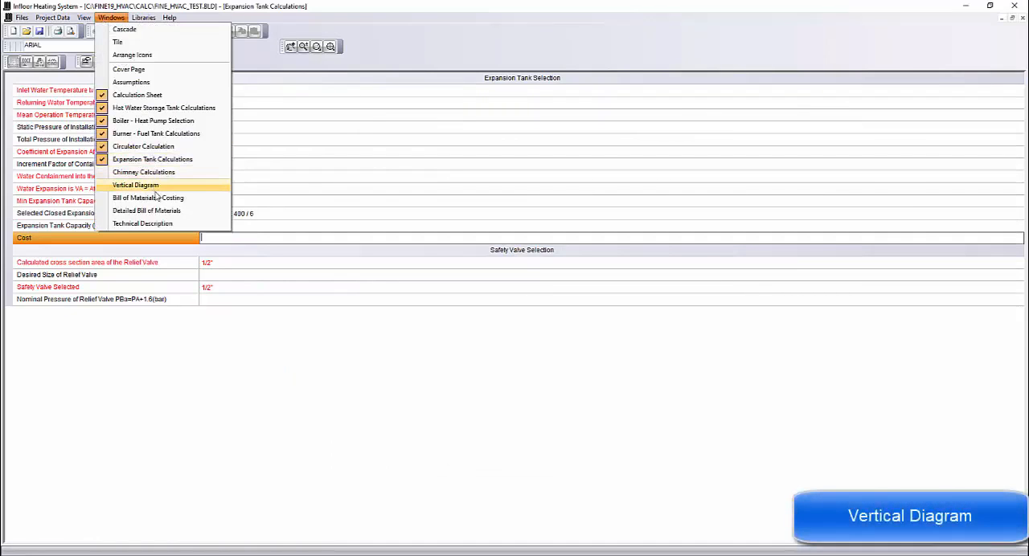
pyautogui.click(154, 186)
pyautogui.moveTo(131, 209); pyautogui.dragTo(308, 251, button='middle')
pyautogui.scroll(2, 201, 222)
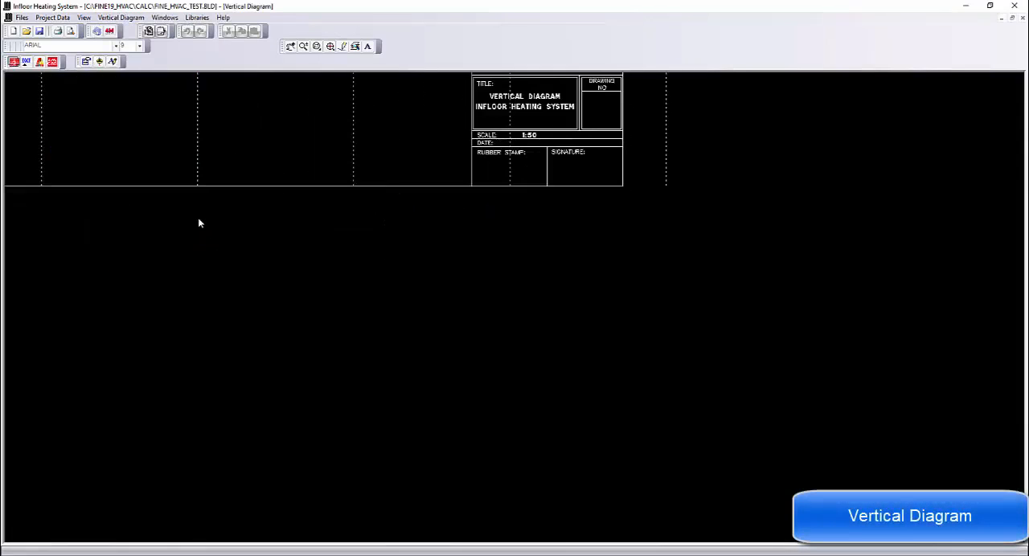
pyautogui.moveTo(210, 191); pyautogui.dragTo(372, 338, button='middle')
pyautogui.scroll(5, 371, 334)
pyautogui.moveTo(234, 295); pyautogui.dragTo(604, 291, button='middle')
pyautogui.scroll(4, 596, 356)
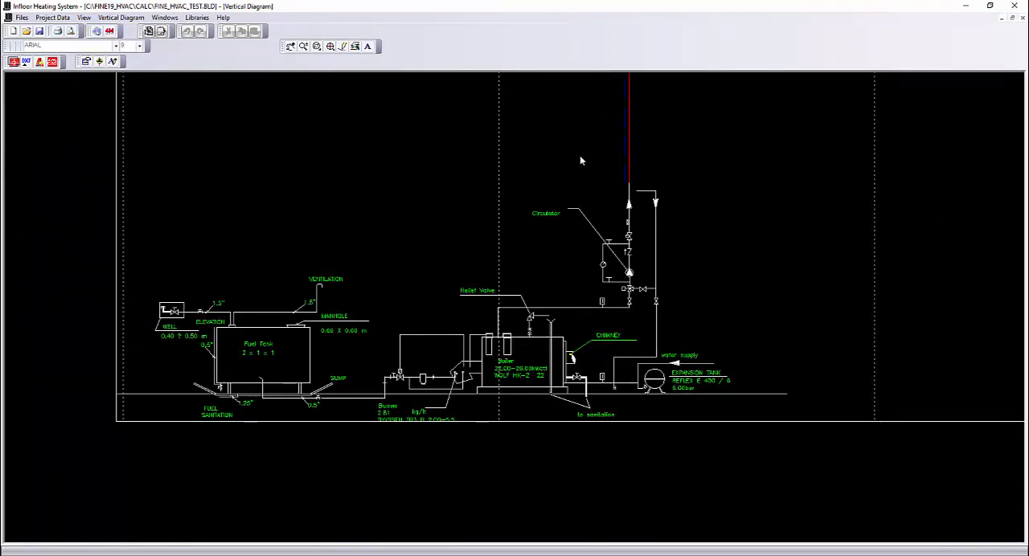
# - Follow the riser of the vertical diagram up through the floor circuits, then close the diagram
pyautogui.moveTo(580, 156); pyautogui.dragTo(552, 370, button='middle')
pyautogui.moveTo(566, 185); pyautogui.dragTo(521, 369, button='middle')
pyautogui.moveTo(540, 209); pyautogui.dragTo(500, 253, button='middle')
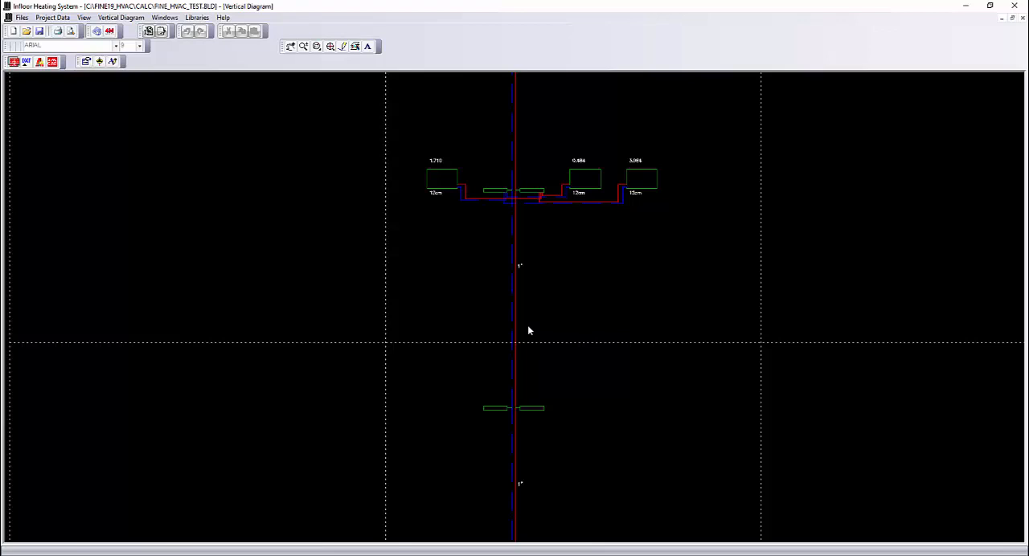
pyautogui.scroll(-2, 528, 330)
pyautogui.moveTo(533, 225); pyautogui.dragTo(484, 386, button='middle')
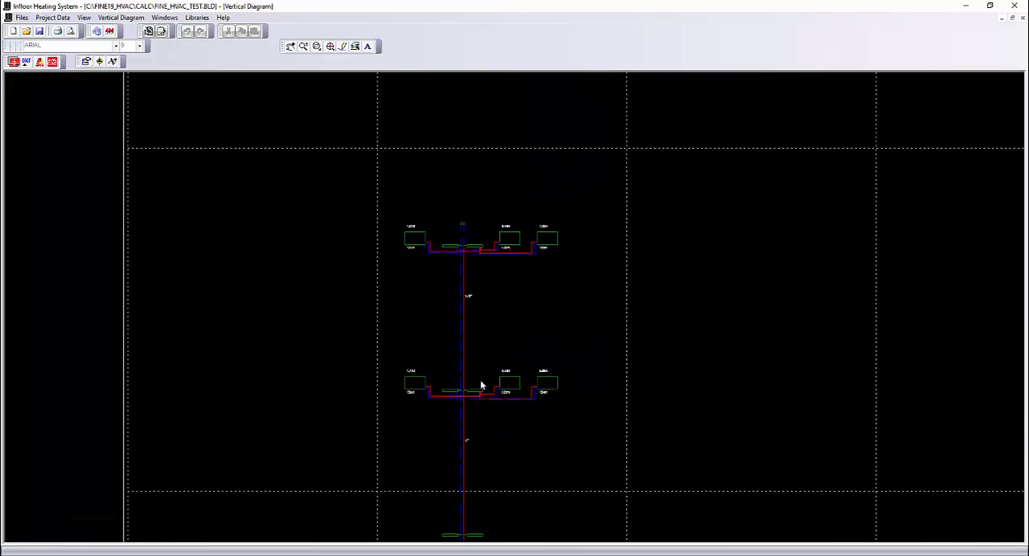
pyautogui.scroll(-2, 421, 304)
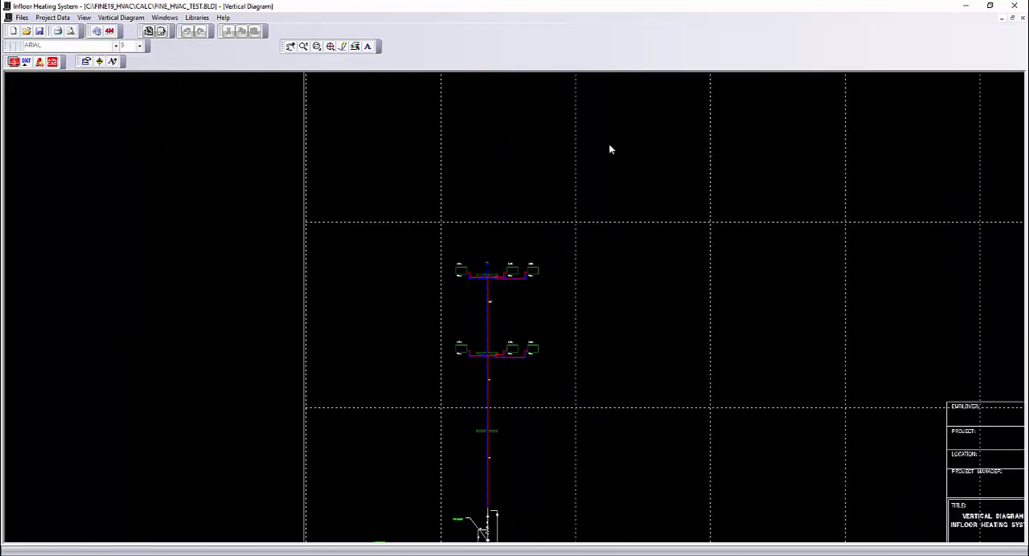
pyautogui.click(1024, 19)
# - Open the Bill of Materials - Costing and check the listed equipment and quantities
pyautogui.click(111, 17)
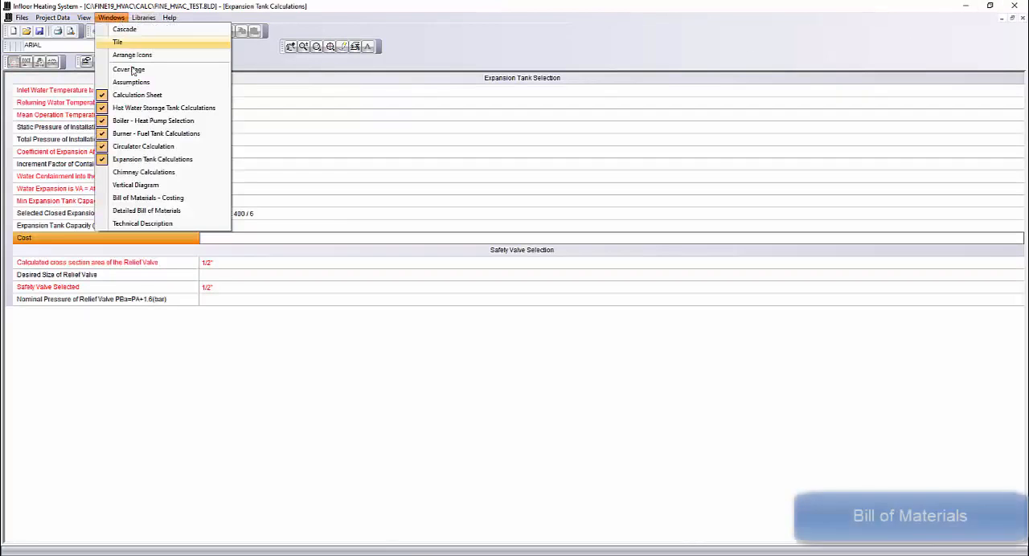
pyautogui.click(178, 197)
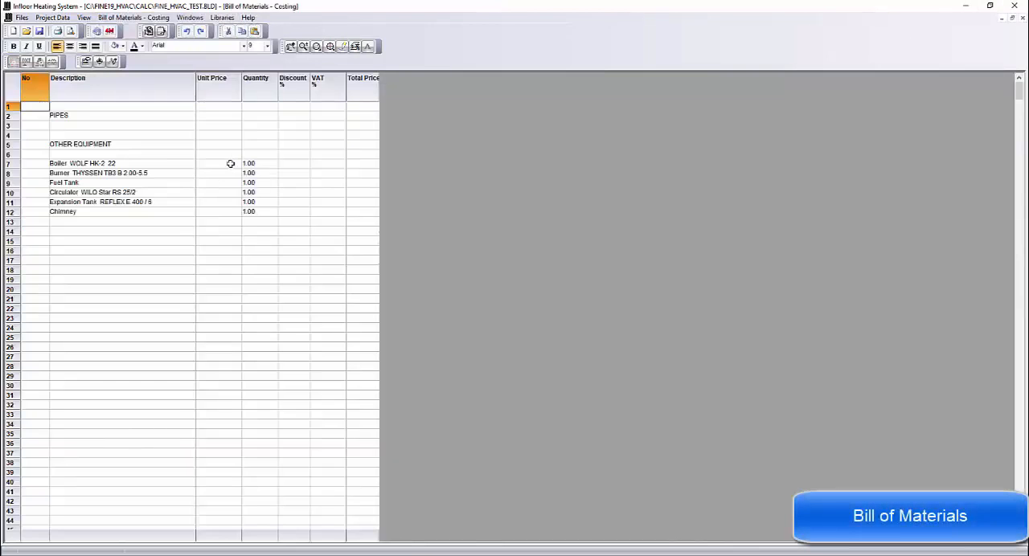
pyautogui.moveTo(230, 166); pyautogui.dragTo(226, 213)
# - Open the Technical Description and read through its sections on the boiler, burner, smokestack and floor circuits
pyautogui.click(191, 18)
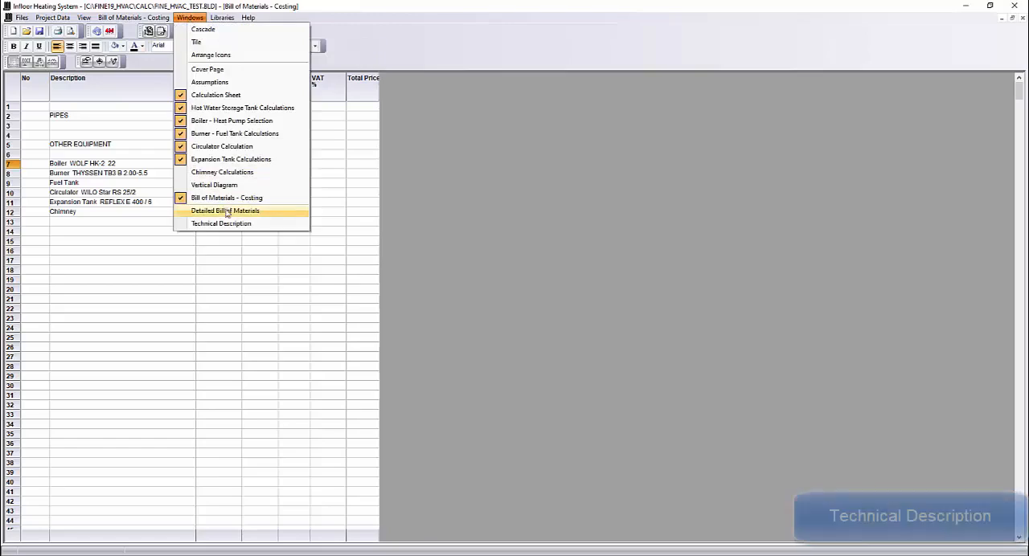
pyautogui.click(241, 225)
pyautogui.scroll(-20, 169, 229)
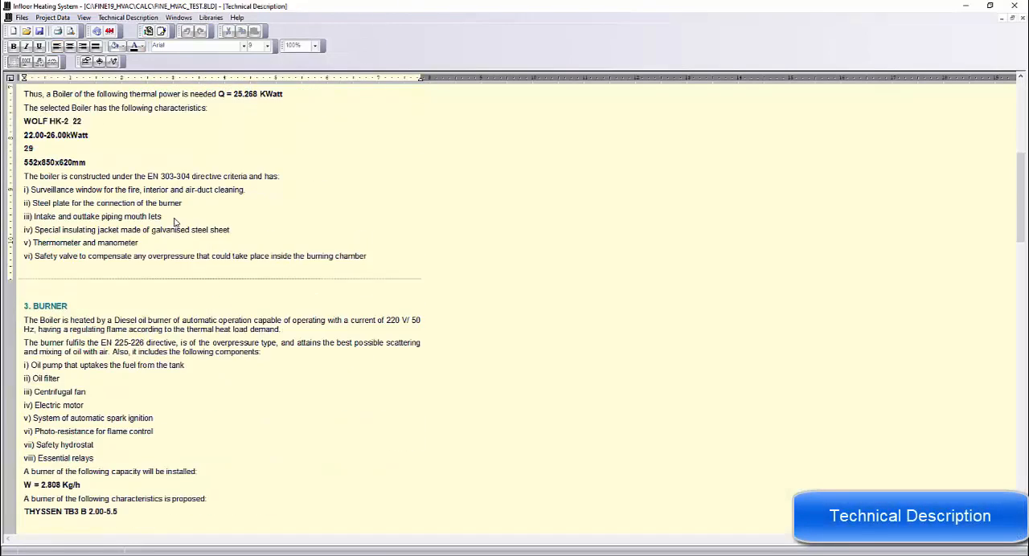
pyautogui.scroll(-2, 176, 223)
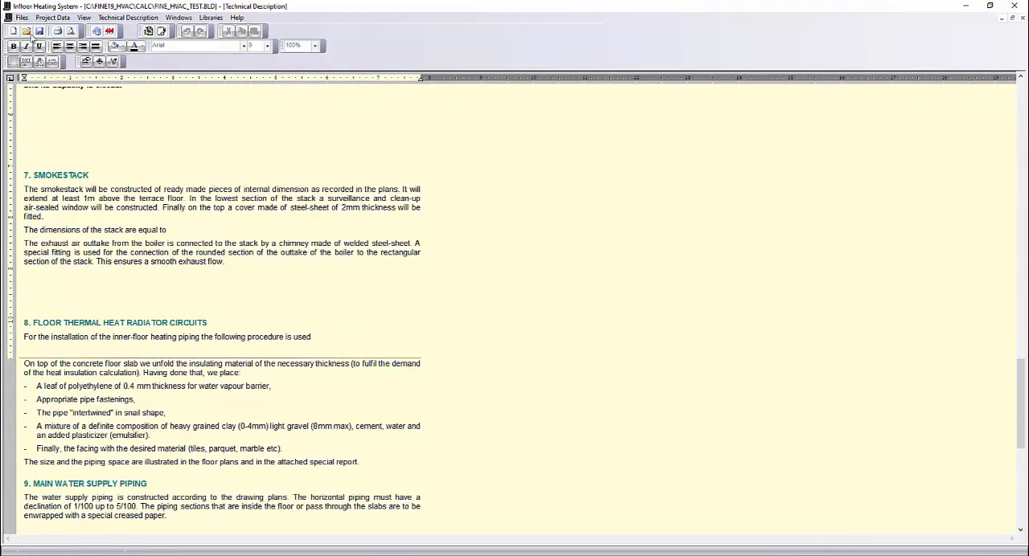
# - Review which report sections are included in the printout contents and accept the selection
pyautogui.click(21, 18)
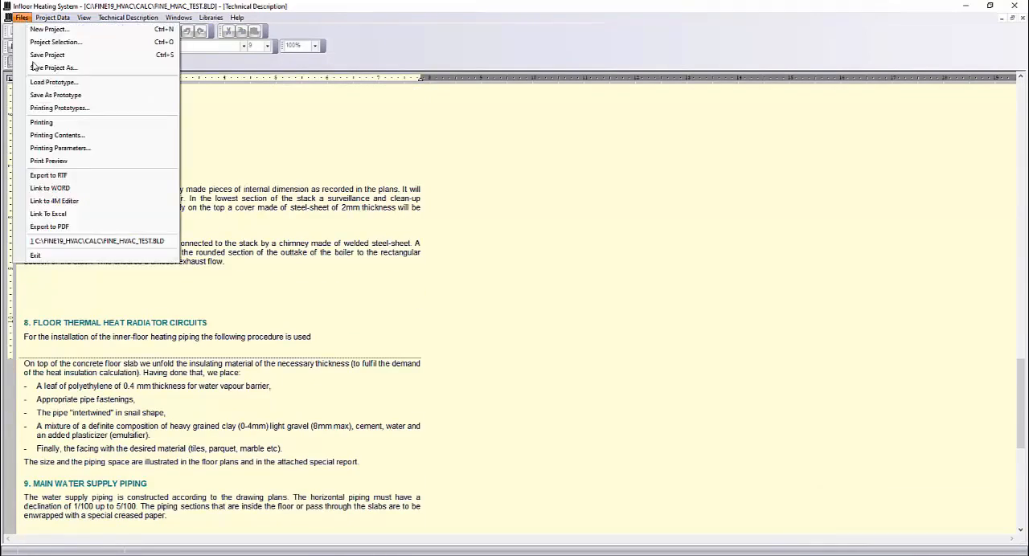
pyautogui.click(88, 135)
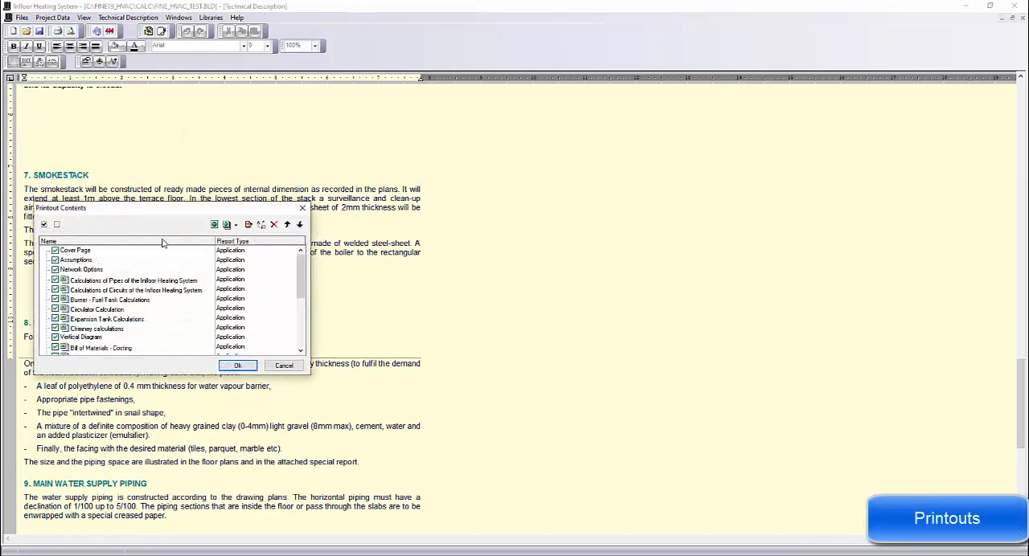
pyautogui.moveTo(164, 217); pyautogui.dragTo(403, 179)
pyautogui.scroll(-5, 377, 282)
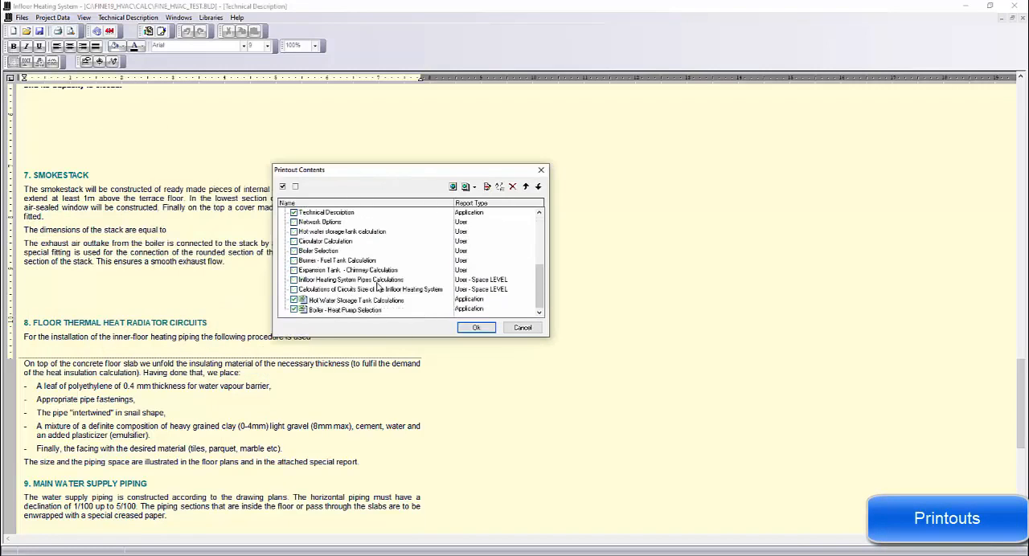
pyautogui.scroll(5, 337, 304)
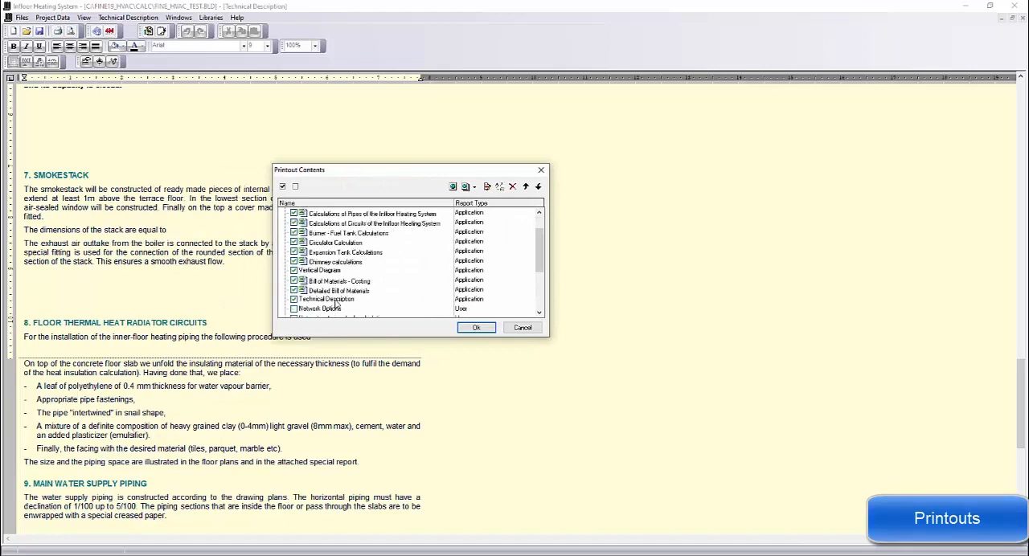
pyautogui.click(475, 328)
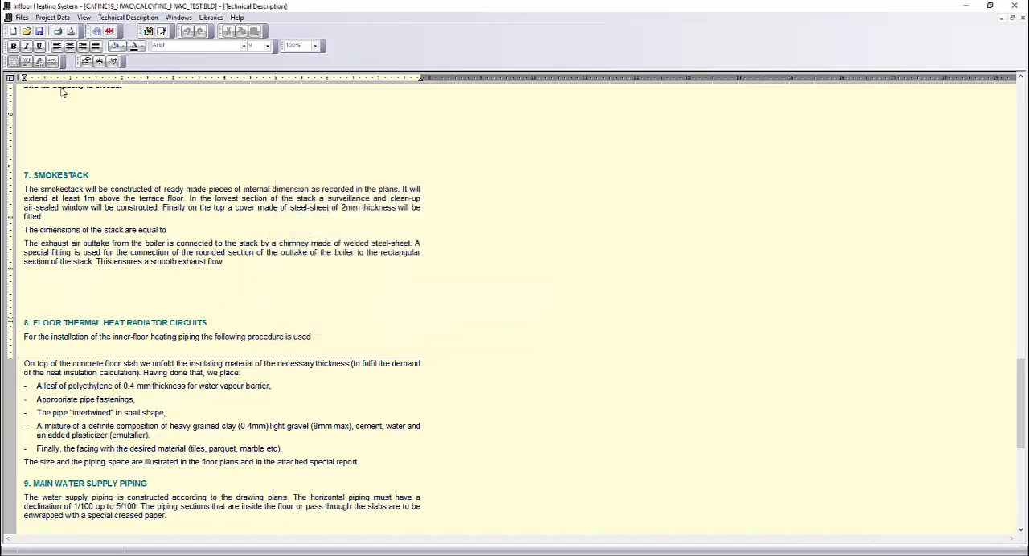
# - Export the infloor heating report to Word and look through it up to the technical report pages
pyautogui.click(23, 18)
pyautogui.click(50, 188)
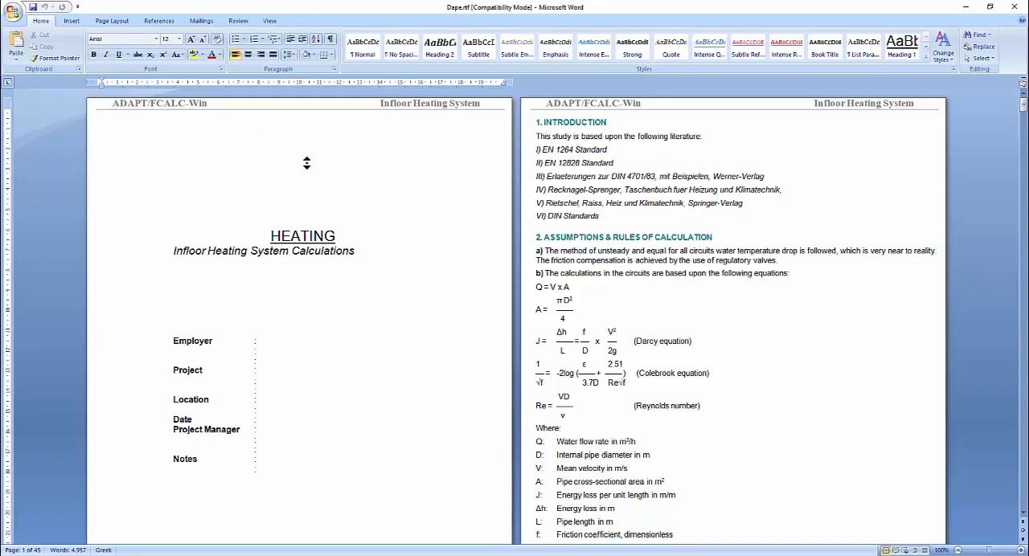
pyautogui.scroll(-3, 306, 164)
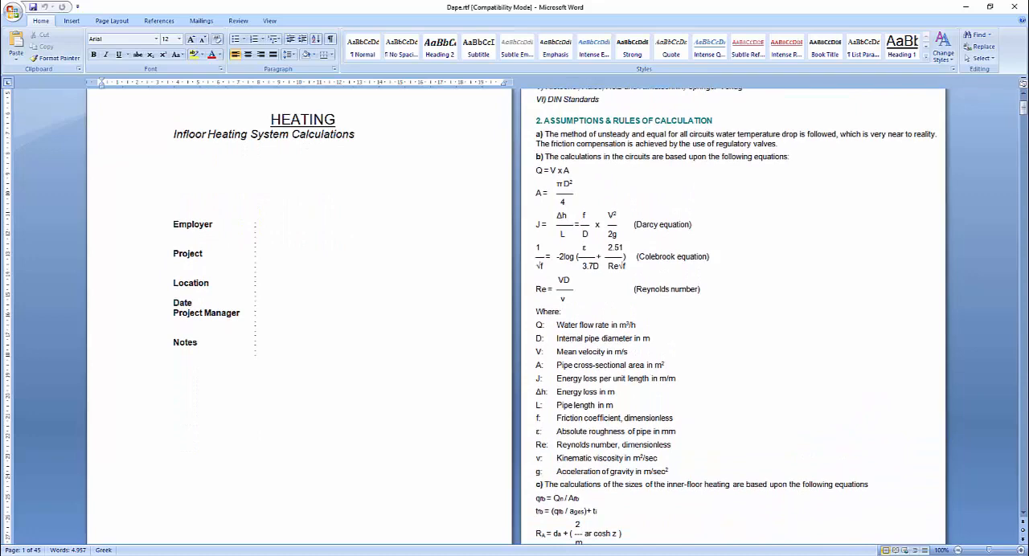
pyautogui.moveTo(1022, 117); pyautogui.dragTo(1024, 462)
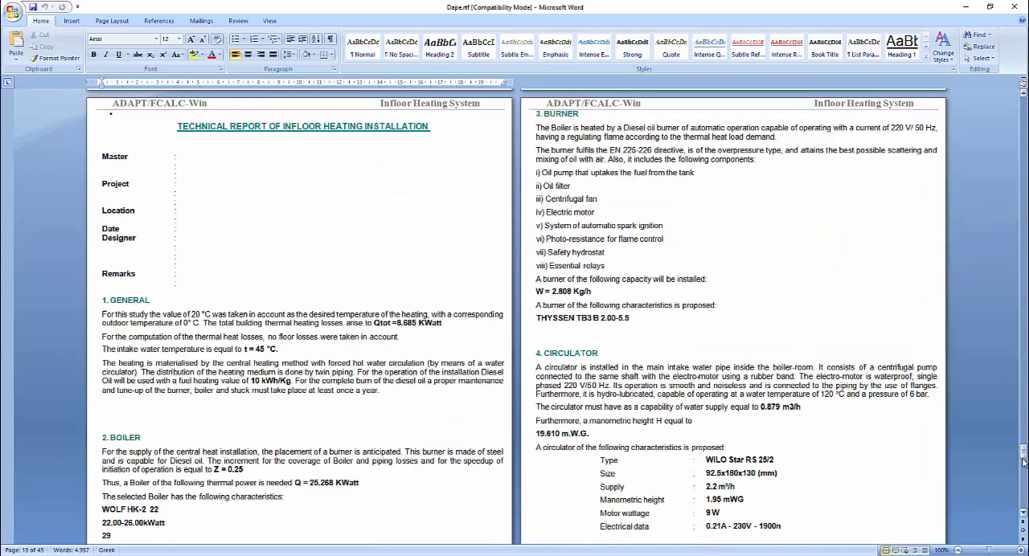
# - Check the storage tank and boiler selection tables in the Word report, and close Dape.rtf with its changes saved
pyautogui.moveTo(252, 223); pyautogui.dragTo(286, 340, button='middle')
pyautogui.scroll(4, 295, 313)
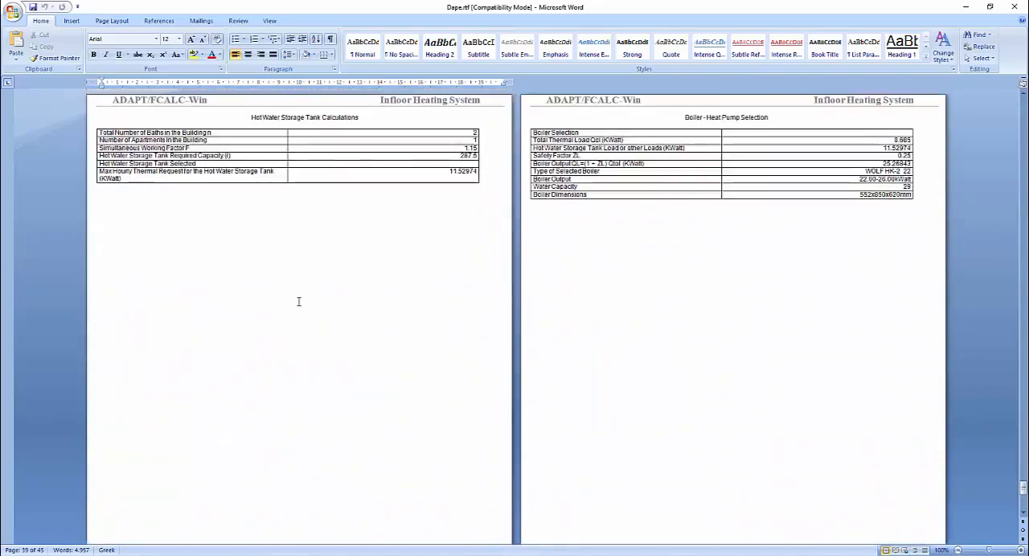
pyautogui.click(1013, 8)
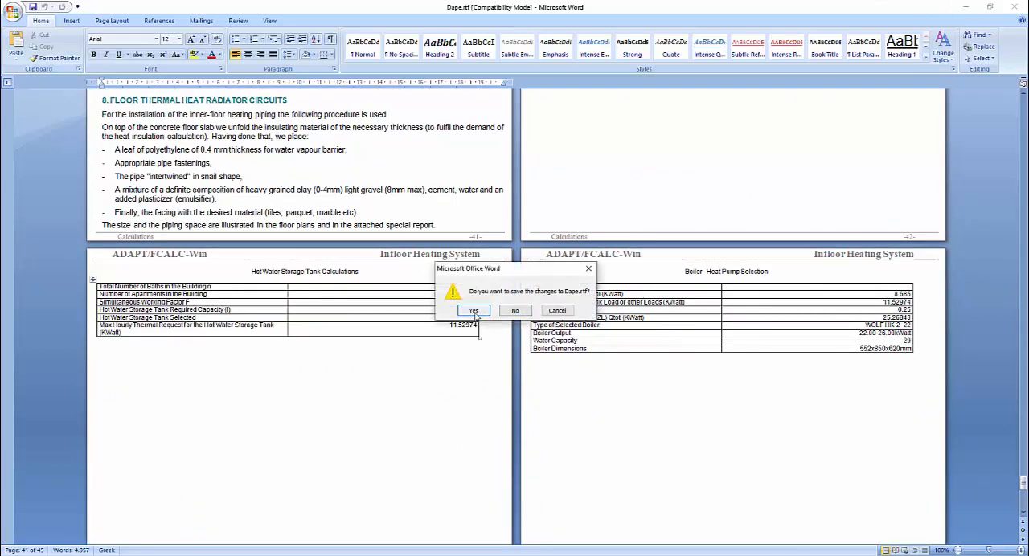
pyautogui.click(475, 311)
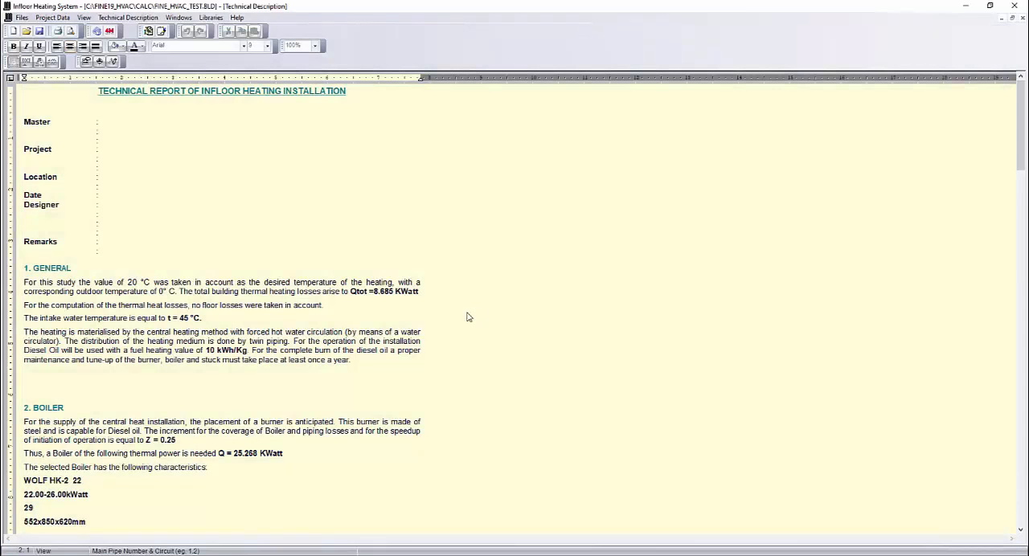
# - Close the infloor heating calculations with the project changes saved and return to the FineHVAC floor plan
pyautogui.click(1014, 7)
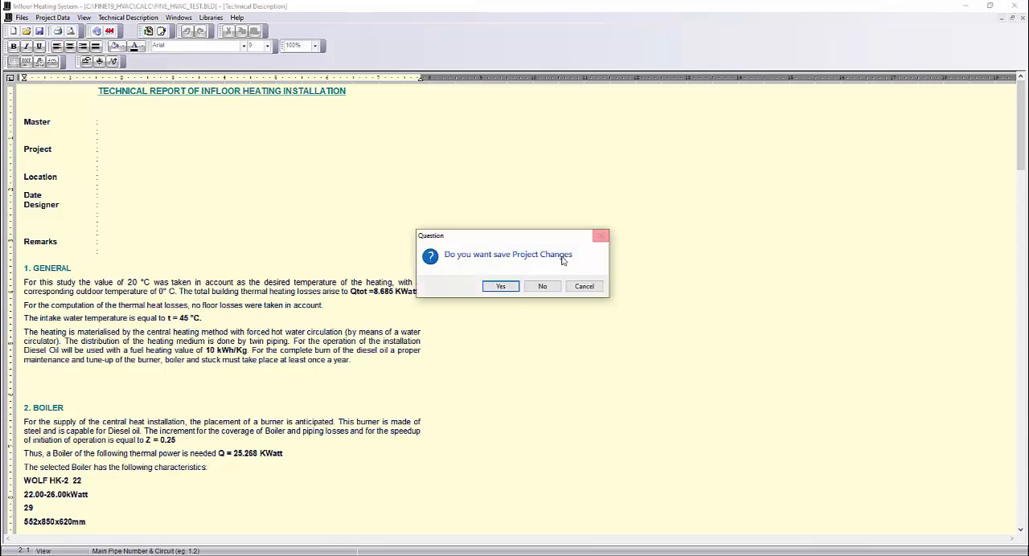
pyautogui.click(499, 291)
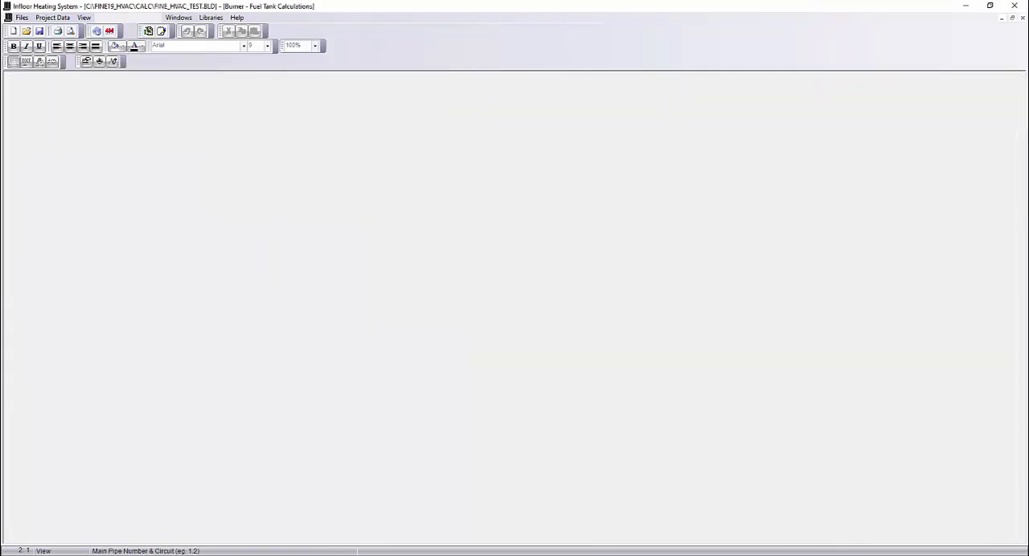
pyautogui.scroll(-5, 459, 249)
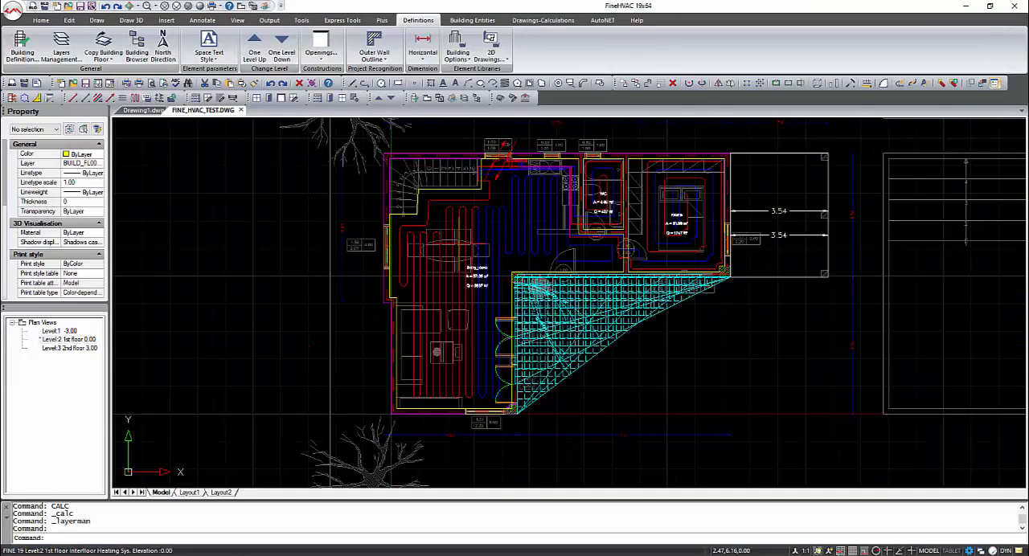